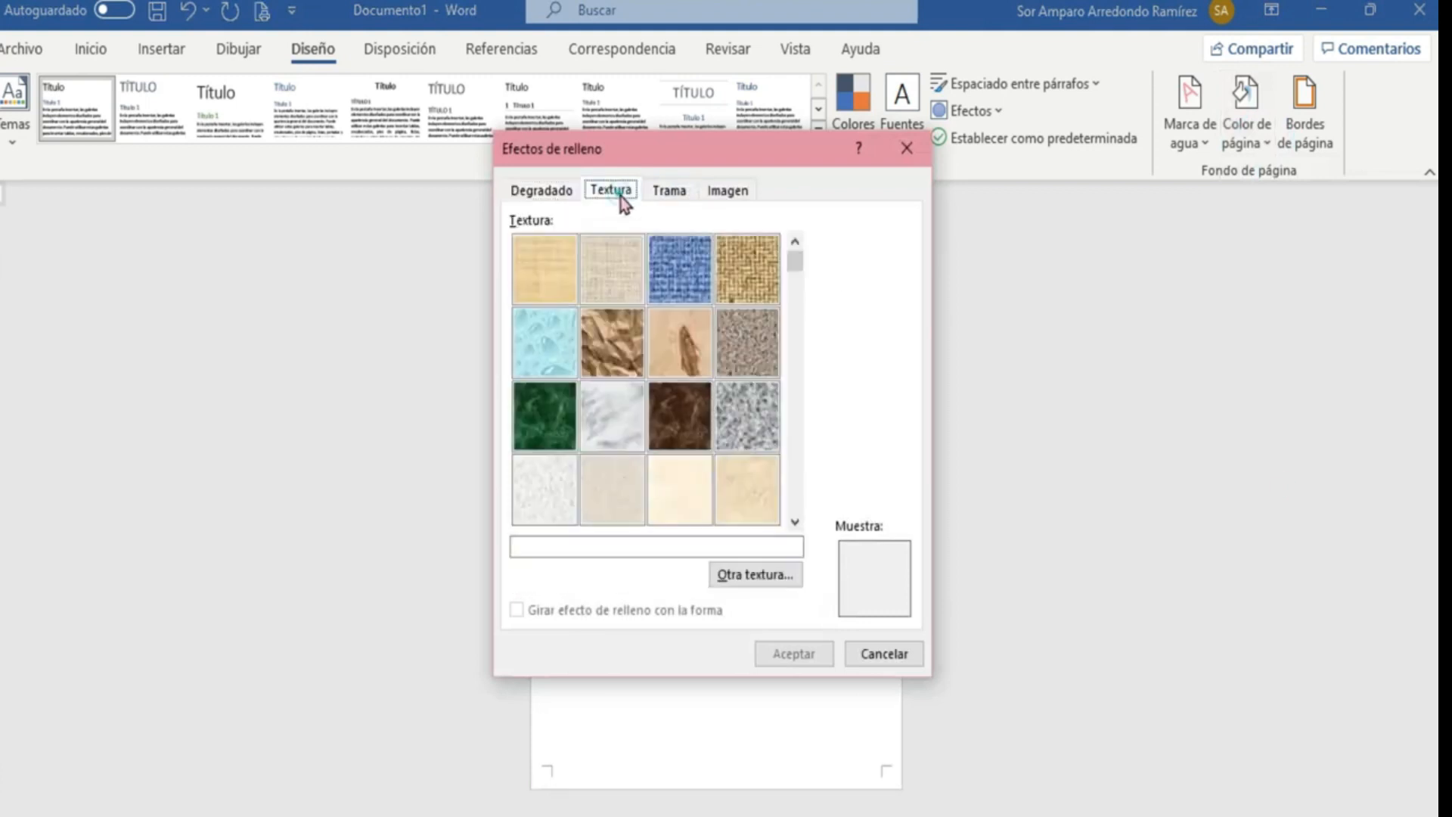
Fill the page background with the dotted image texture 7ef1cb2f9dbfa239d7b30b4c62c7655c from the computer.
{"action": "left_click", "coordinate": [756, 584]}
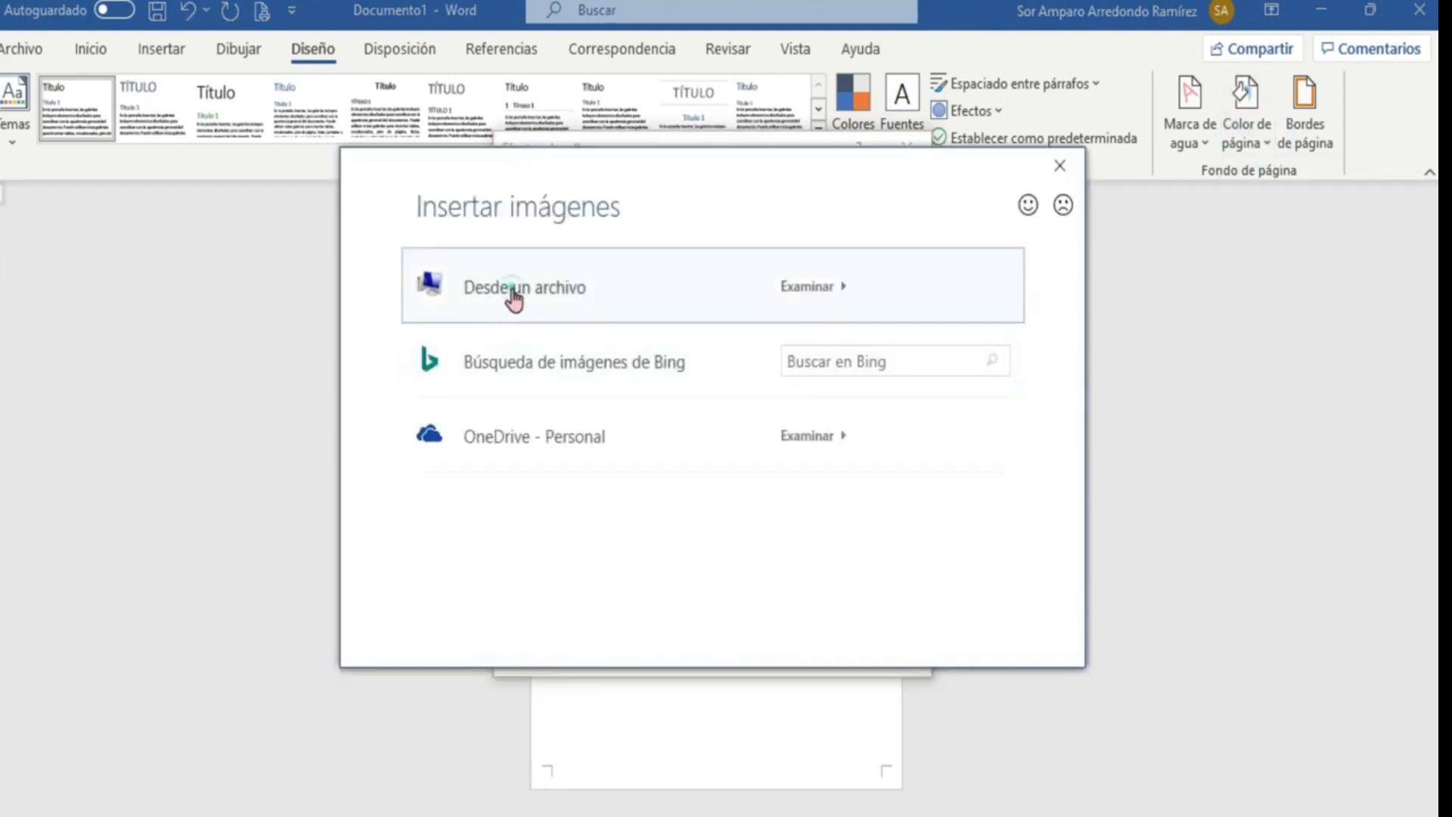
{"action": "left_click", "coordinate": [512, 298]}
{"action": "double_click", "coordinate": [991, 544]}
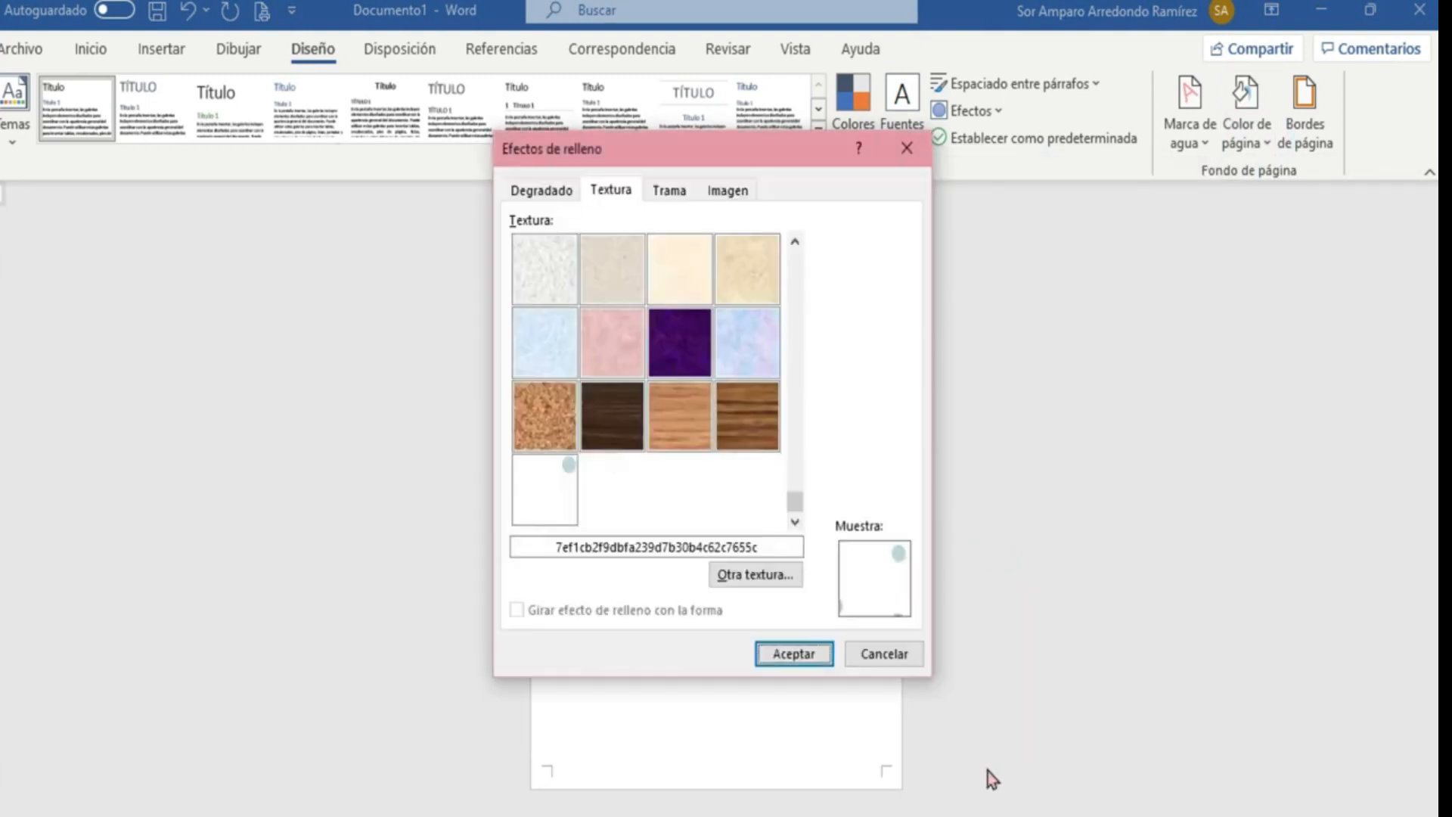
{"action": "left_click", "coordinate": [788, 656]}
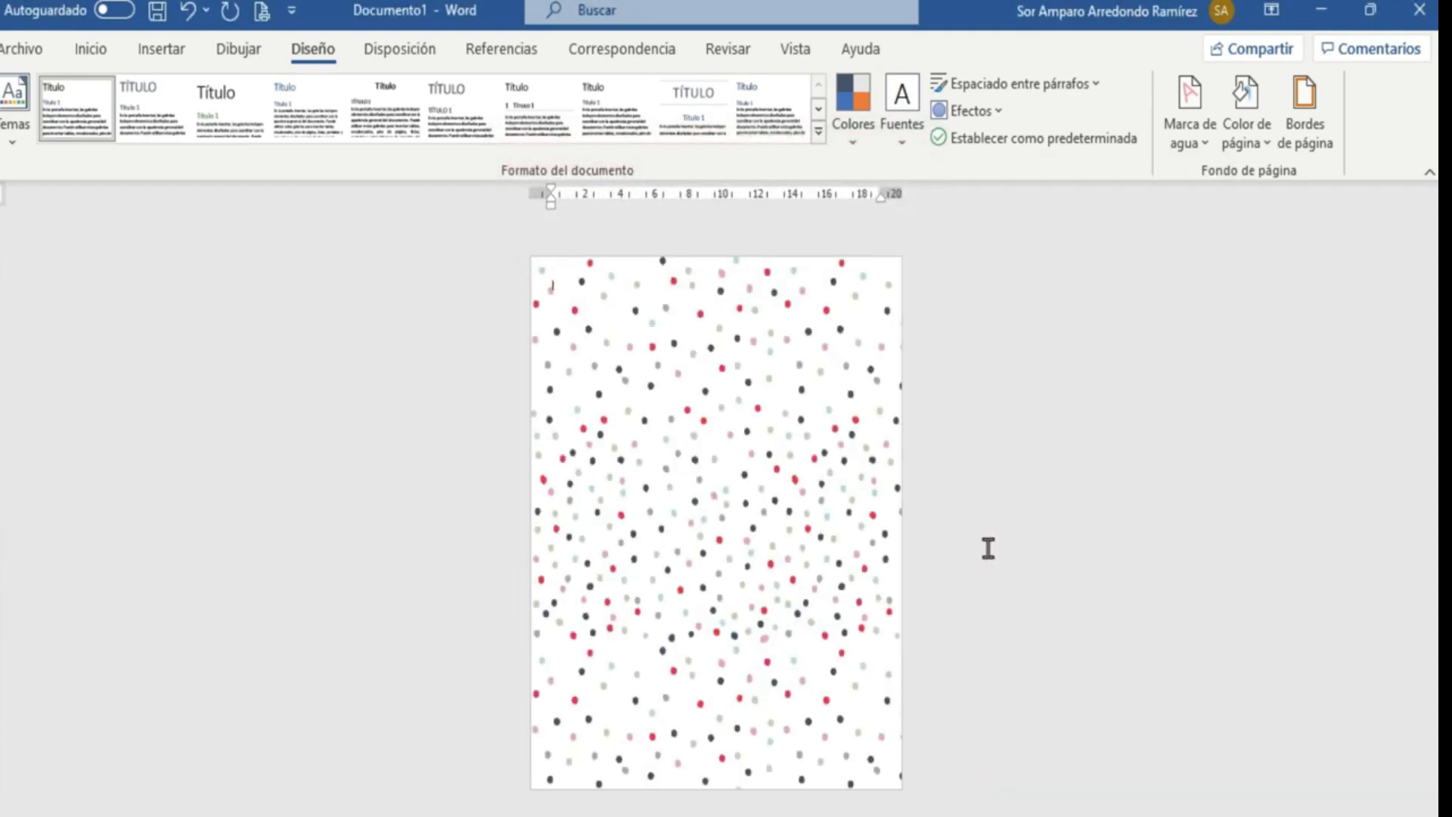
Insert a table with one column and eight rows, stretch its rows and place it on the lower part of the page.
{"action": "left_click", "coordinate": [161, 51]}
{"action": "left_click", "coordinate": [76, 135]}
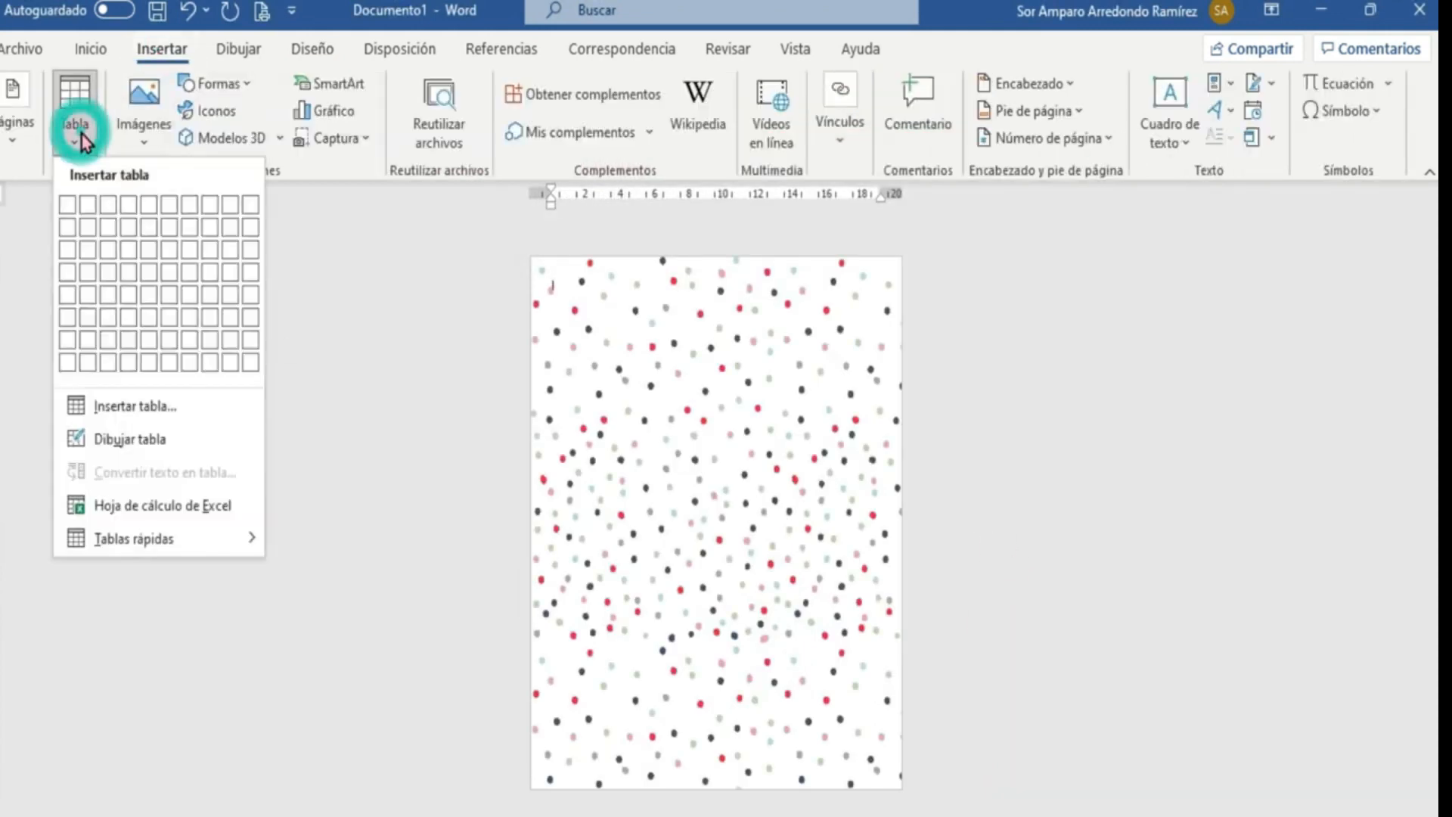
{"action": "left_click", "coordinate": [66, 369]}
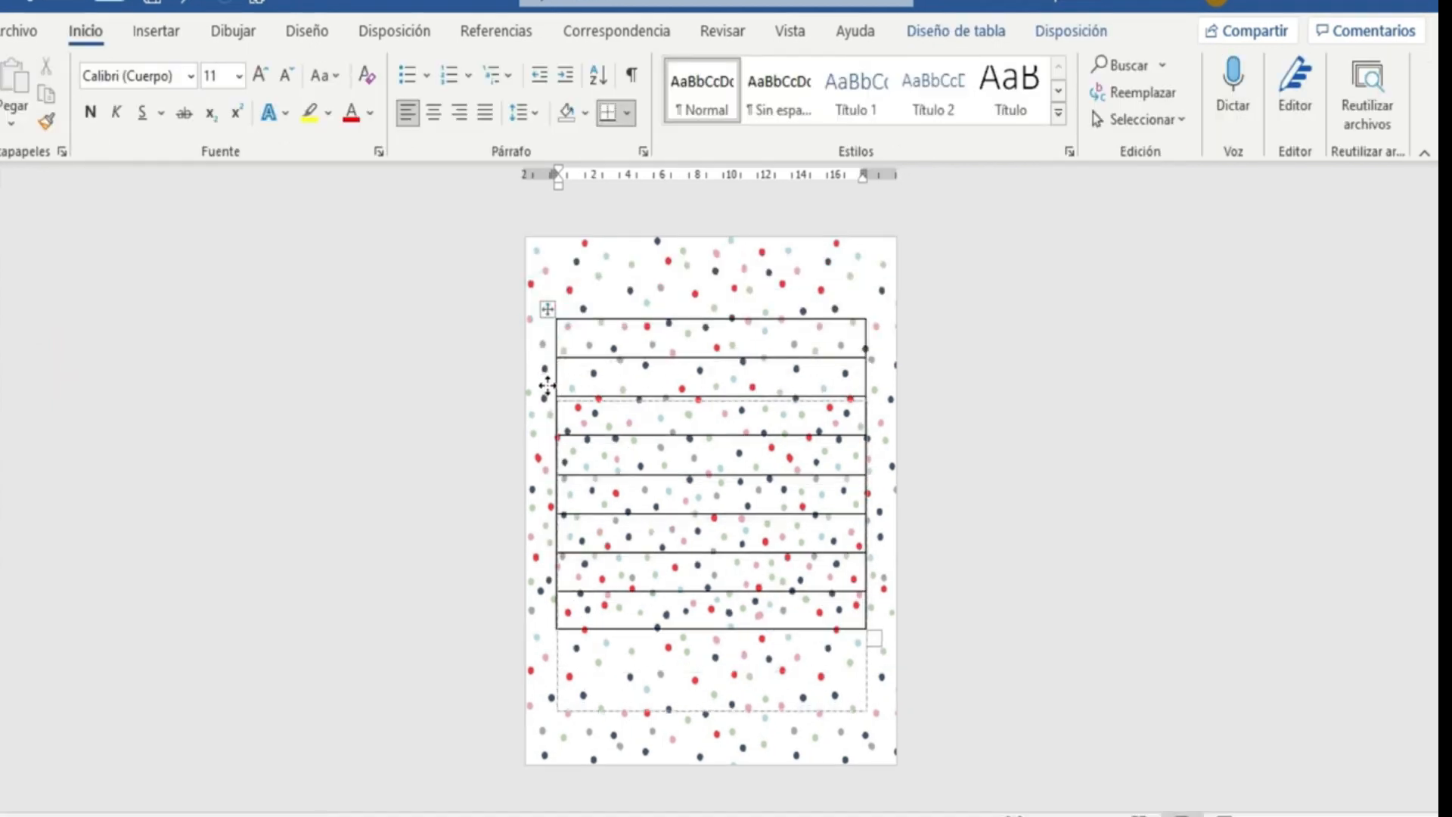
{"action": "left_click_drag", "start_coordinate": [547, 386], "coordinate": [547, 385]}
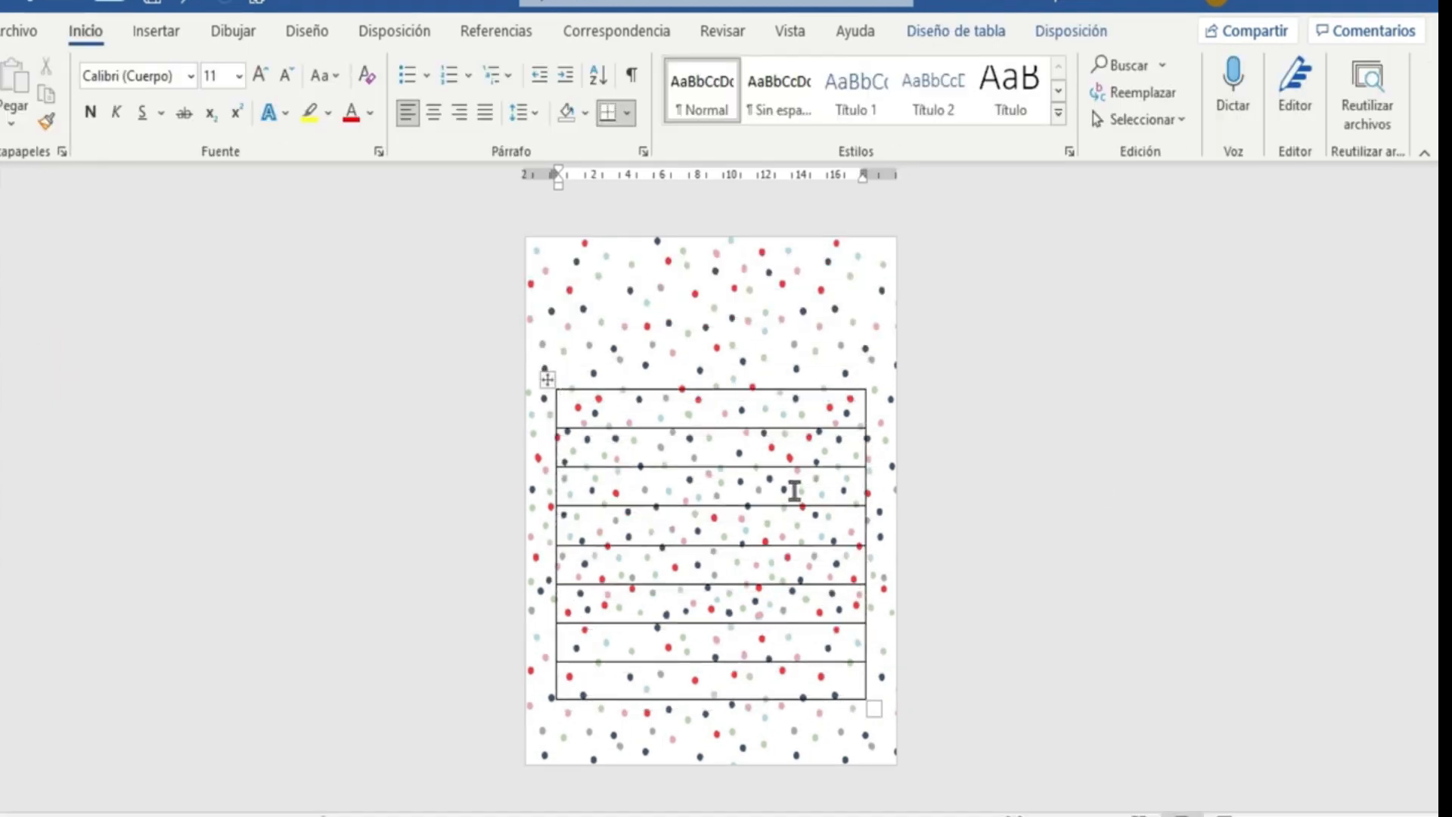
Remove the outside borders of the whole table, keeping only the horizontal writing lines.
{"action": "left_click", "coordinate": [548, 379]}
{"action": "left_click", "coordinate": [1176, 124]}
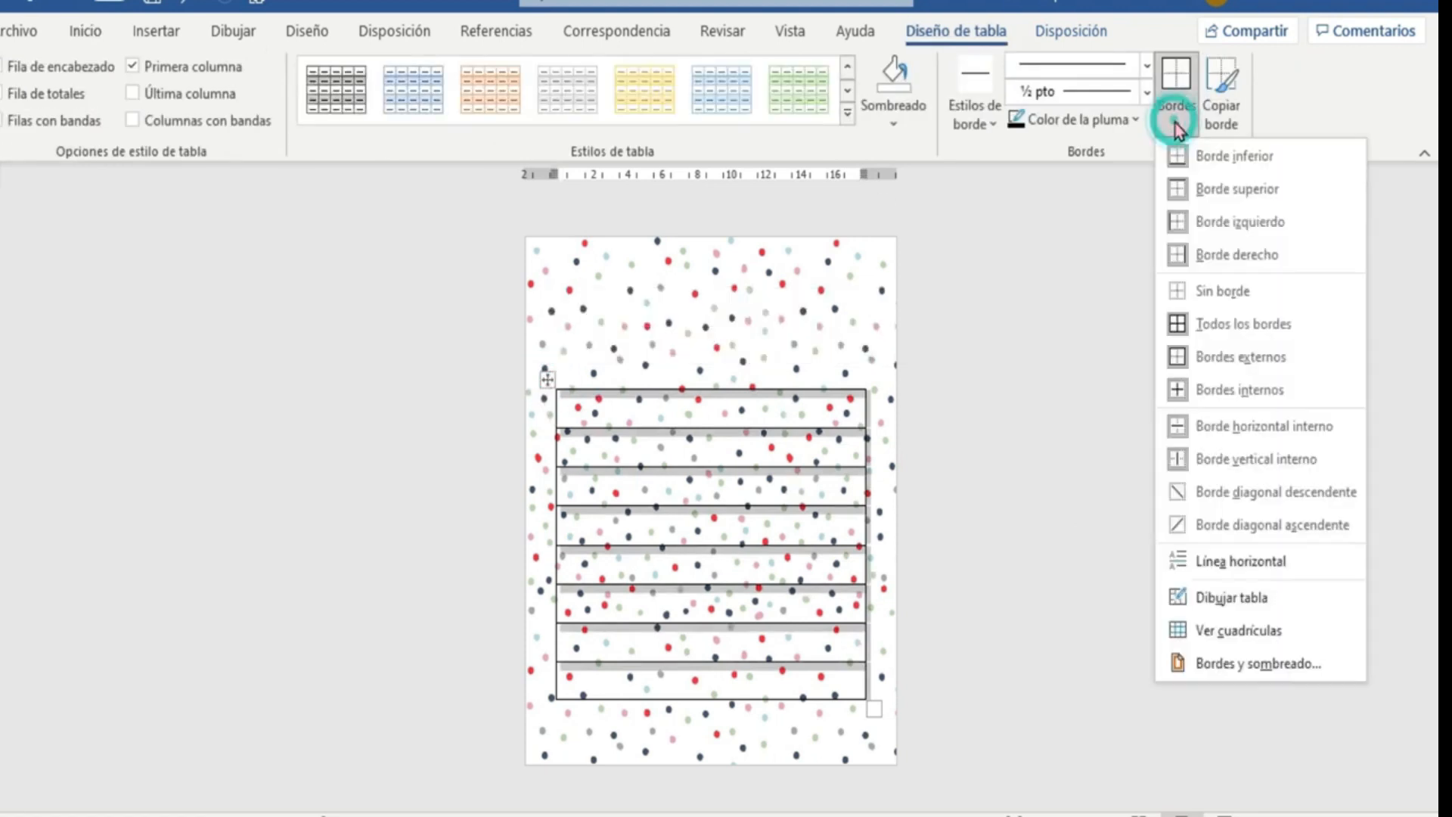
{"action": "left_click", "coordinate": [1250, 357]}
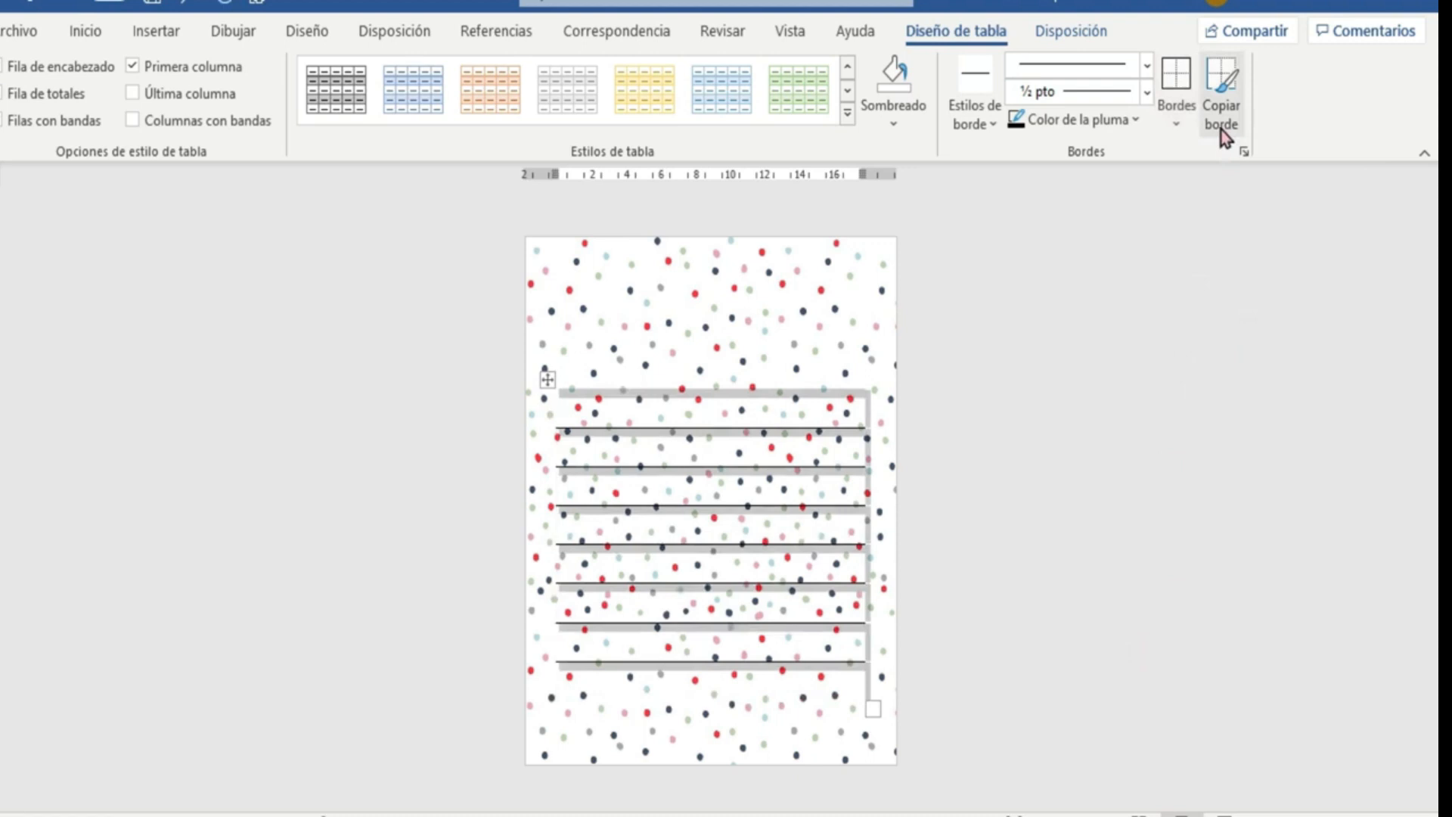
Pick a dashed border style and paint it over all the inner horizontal lines of the table.
{"action": "left_click", "coordinate": [1146, 66]}
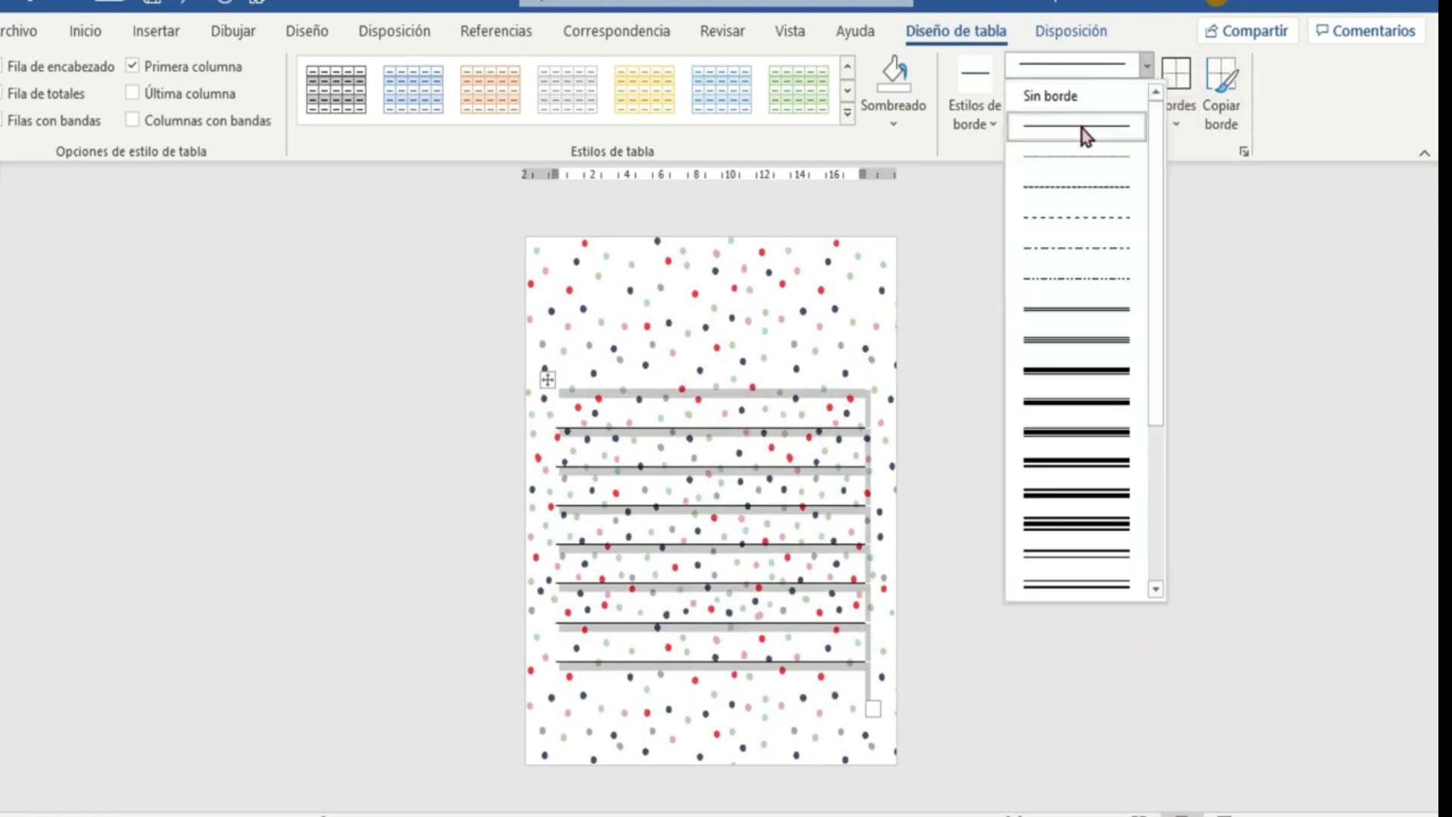
{"action": "left_click", "coordinate": [1082, 186]}
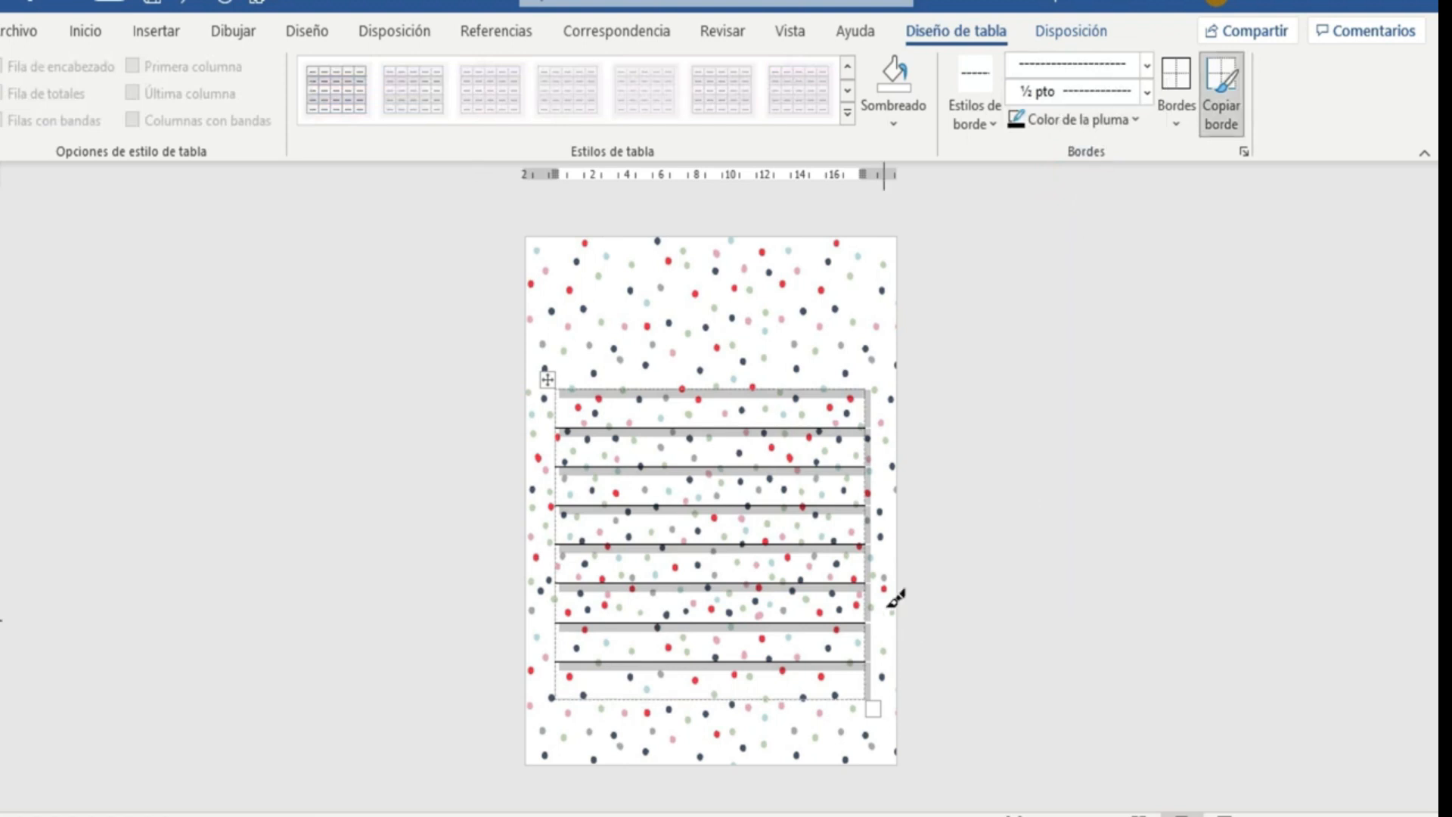
{"action": "left_click", "coordinate": [808, 428]}
{"action": "left_click", "coordinate": [767, 584]}
{"action": "left_click", "coordinate": [876, 716]}
{"action": "left_click", "coordinate": [854, 313]}
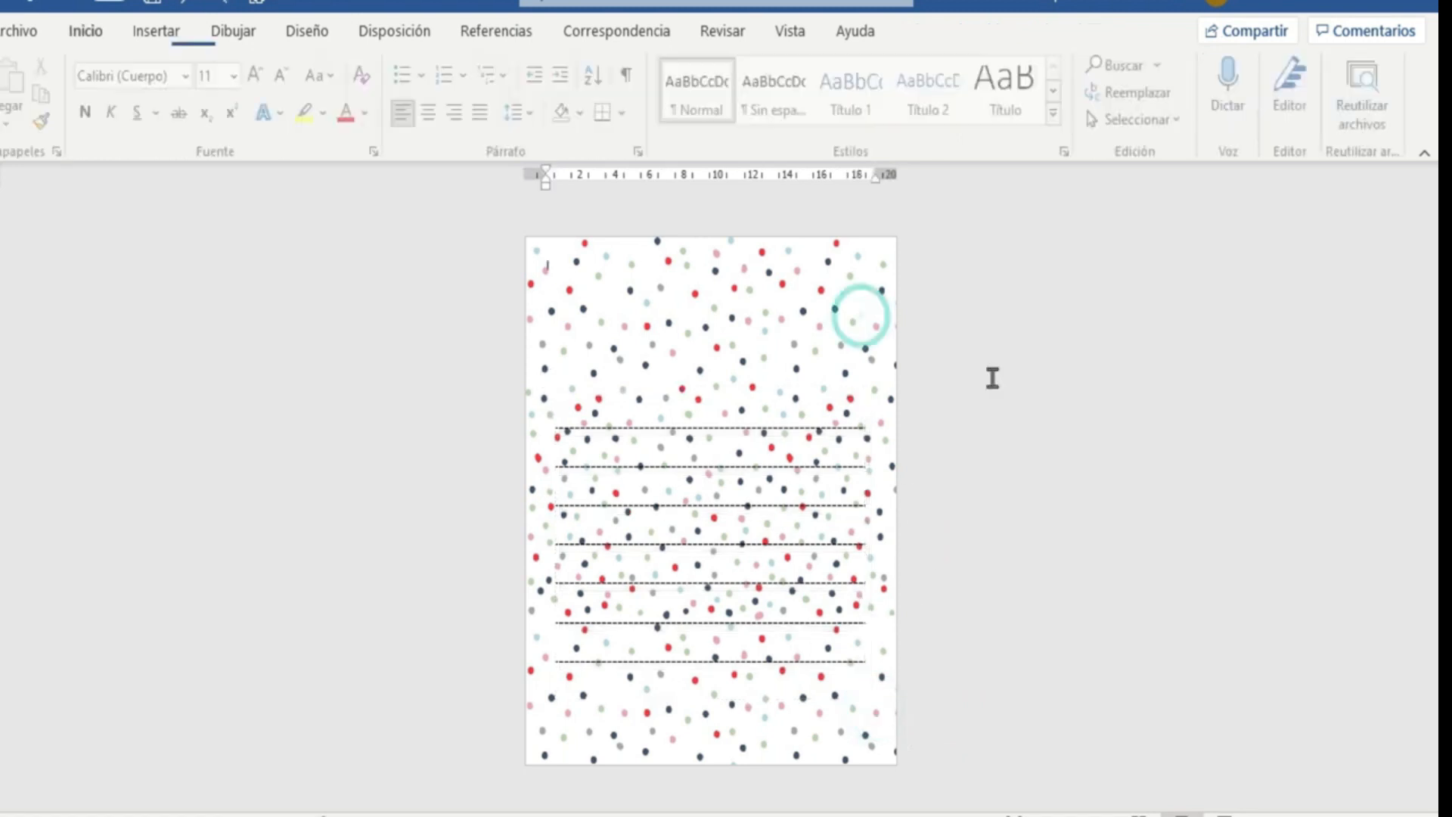
Shade all the table cells white so the dotted background is hidden behind the writing lines.
{"action": "left_click", "coordinate": [691, 428]}
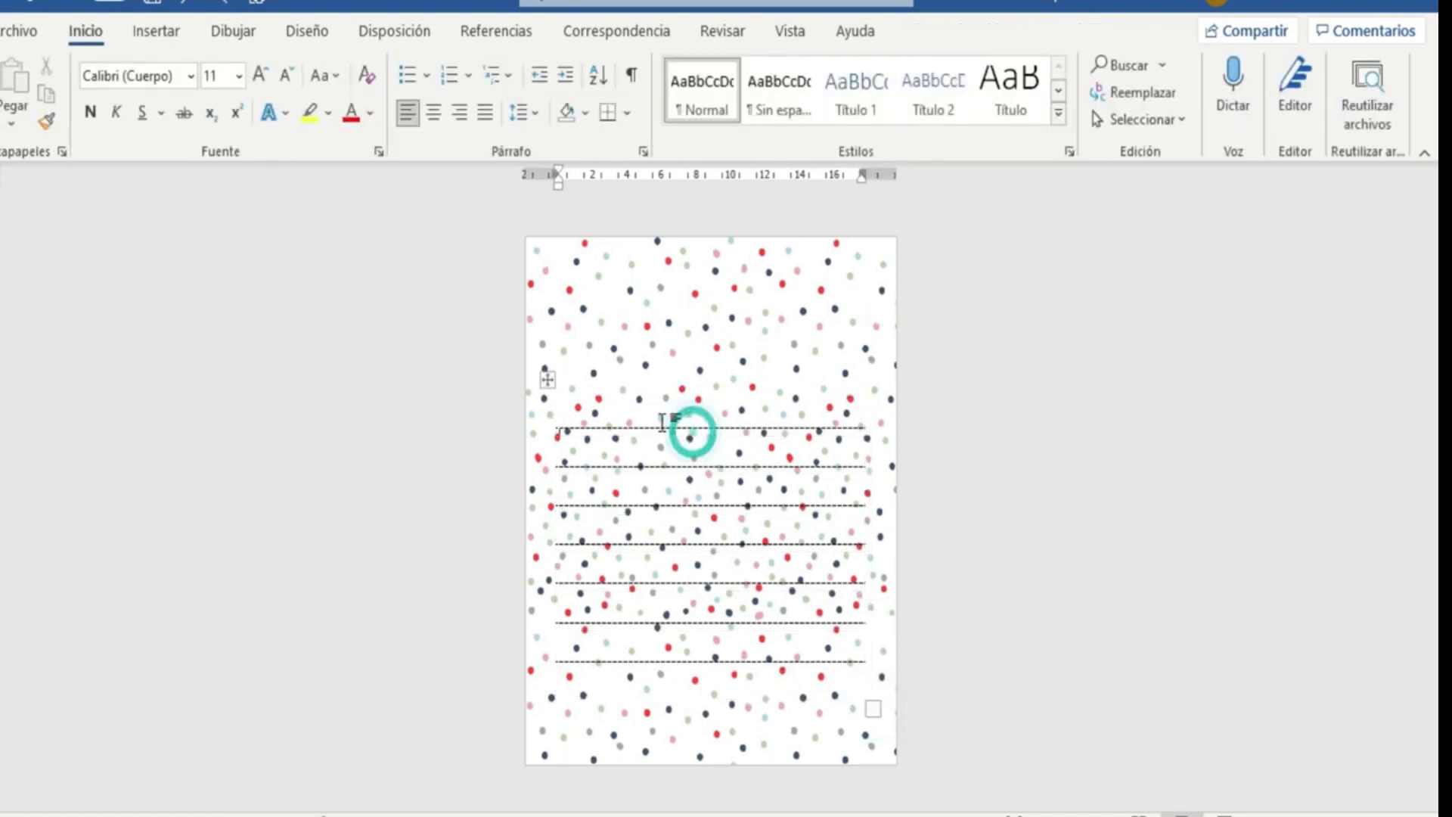
{"action": "left_click", "coordinate": [547, 379]}
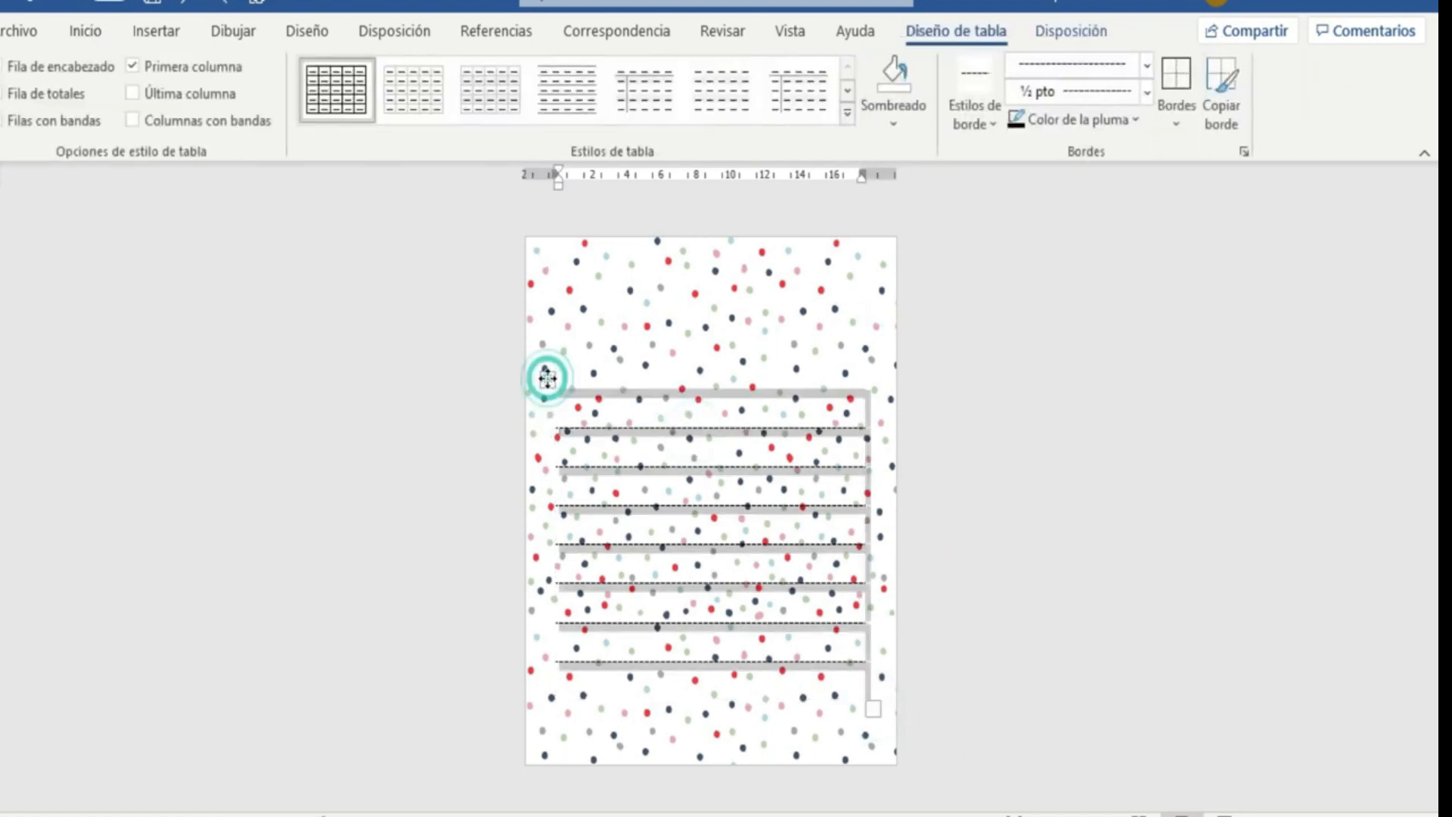
{"action": "left_click", "coordinate": [896, 127]}
{"action": "left_click", "coordinate": [875, 184]}
{"action": "left_click", "coordinate": [1111, 465]}
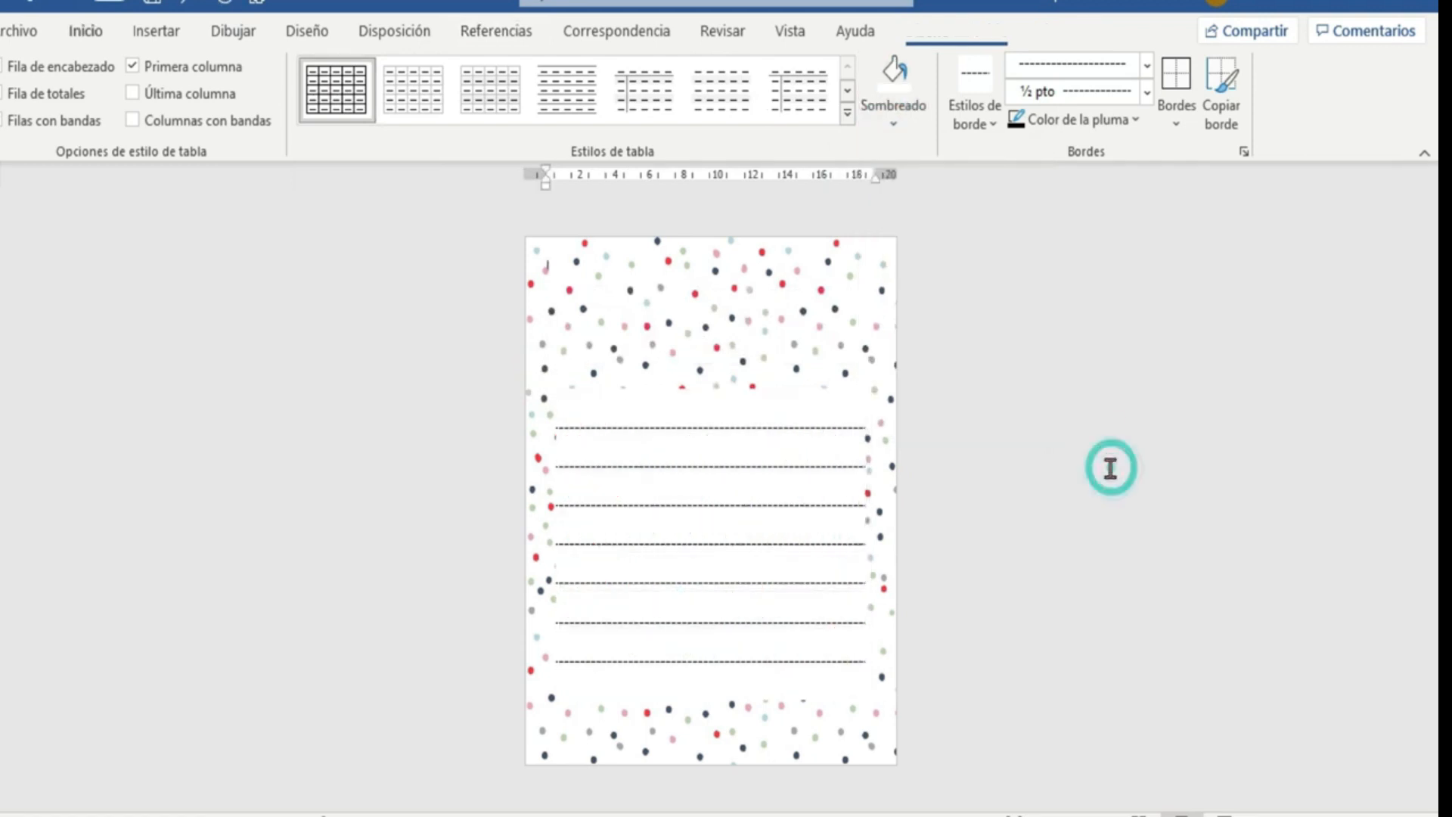
Insert the picture of the peeking reindeer with red mittens from the Christmas images folder.
{"action": "left_click", "coordinate": [156, 35]}
{"action": "left_click", "coordinate": [140, 111]}
{"action": "left_click", "coordinate": [175, 189]}
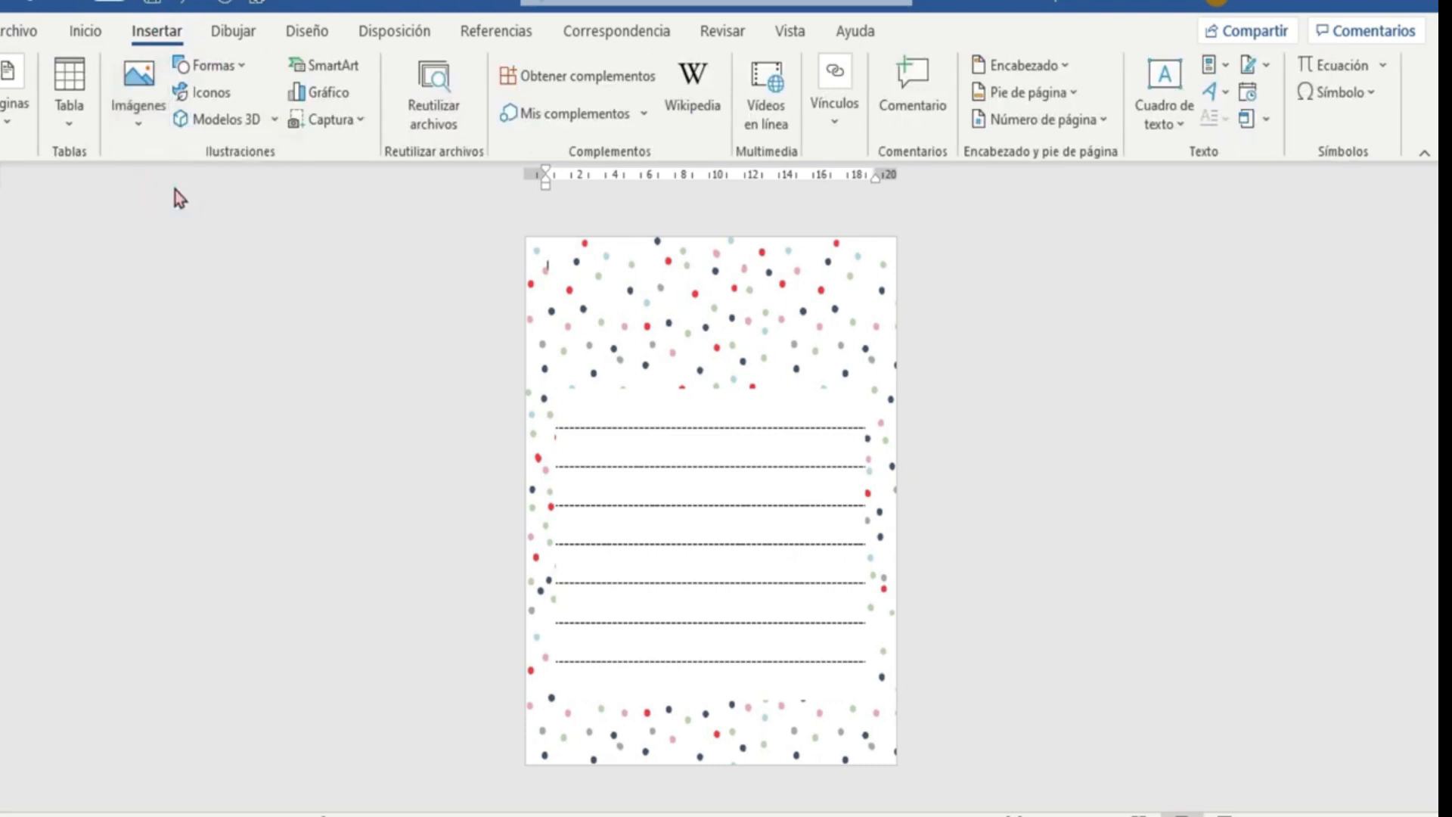
{"action": "scroll", "coordinate": [379, 196], "scroll_direction": "down", "scroll_amount": 10}
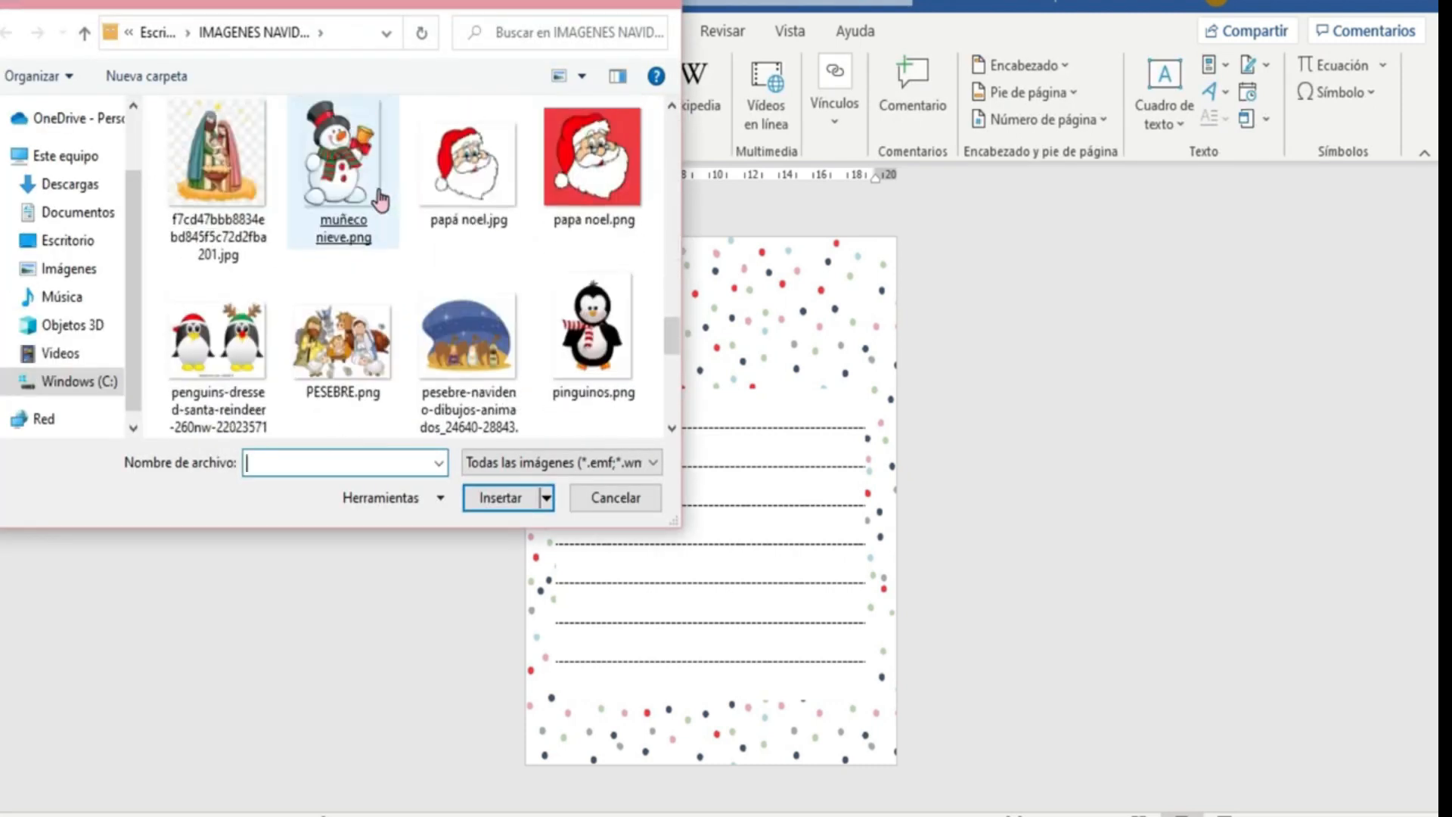
{"action": "scroll", "coordinate": [380, 201], "scroll_direction": "down", "scroll_amount": 3}
{"action": "double_click", "coordinate": [465, 332]}
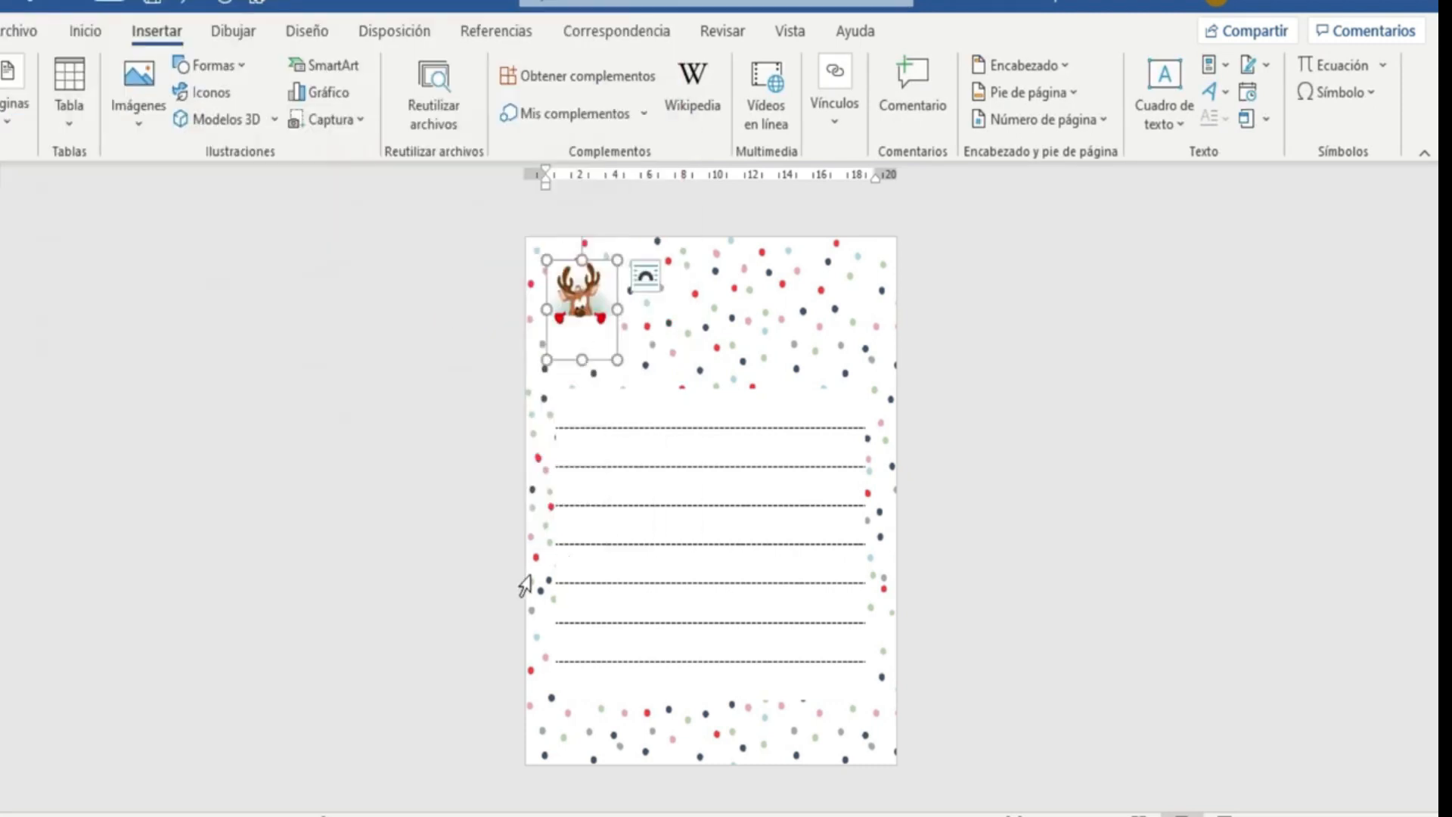
Make the reindeer picture float over the page, enlarge it and position it centred at the table's upper edge.
{"action": "left_click", "coordinate": [646, 277]}
{"action": "left_click", "coordinate": [804, 494]}
{"action": "left_click", "coordinate": [951, 302]}
{"action": "left_click_drag", "start_coordinate": [612, 291], "coordinate": [711, 345]}
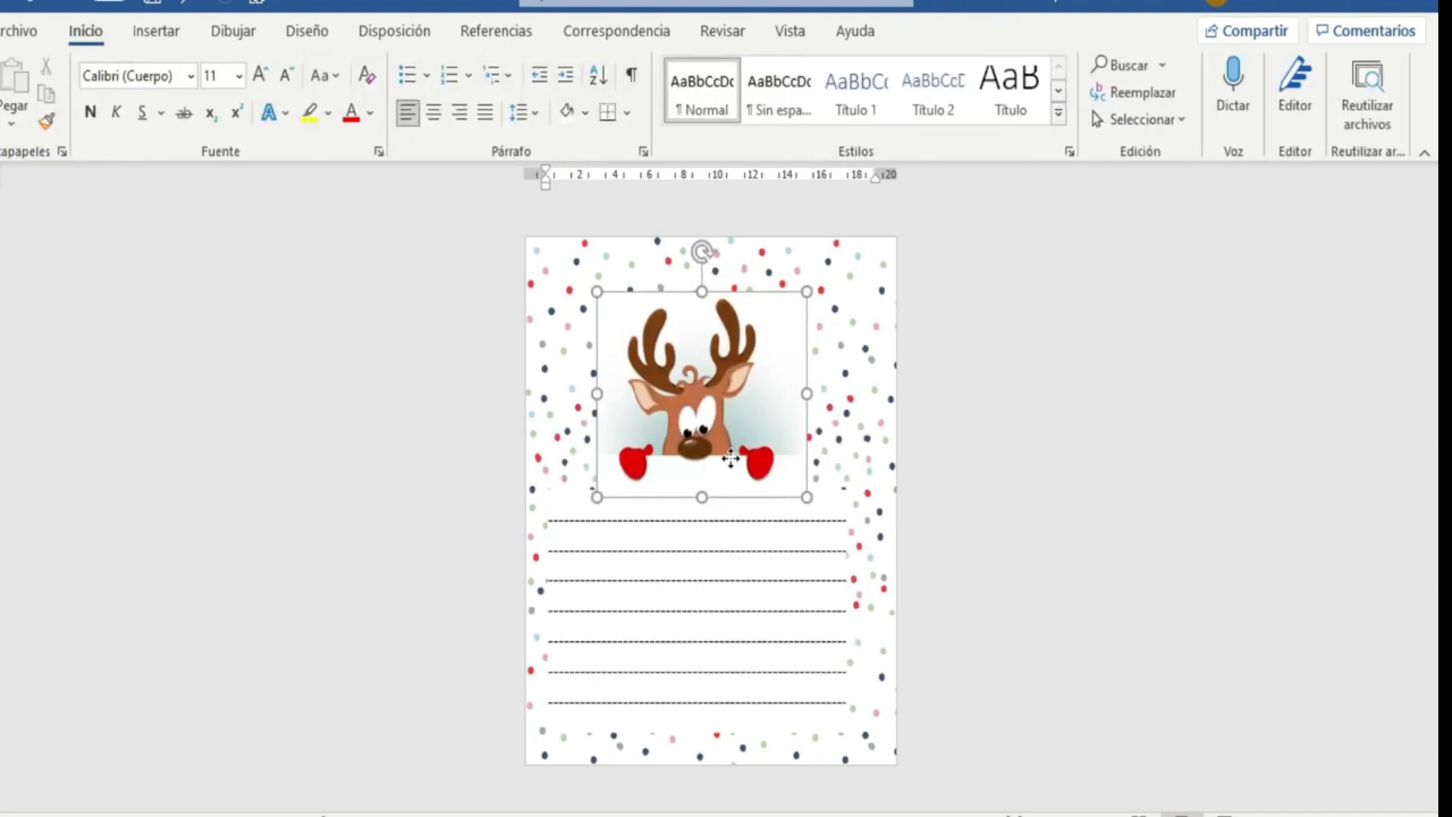
{"action": "left_click_drag", "start_coordinate": [731, 458], "coordinate": [746, 476]}
{"action": "left_click", "coordinate": [1024, 596]}
{"action": "left_click", "coordinate": [1095, 690]}
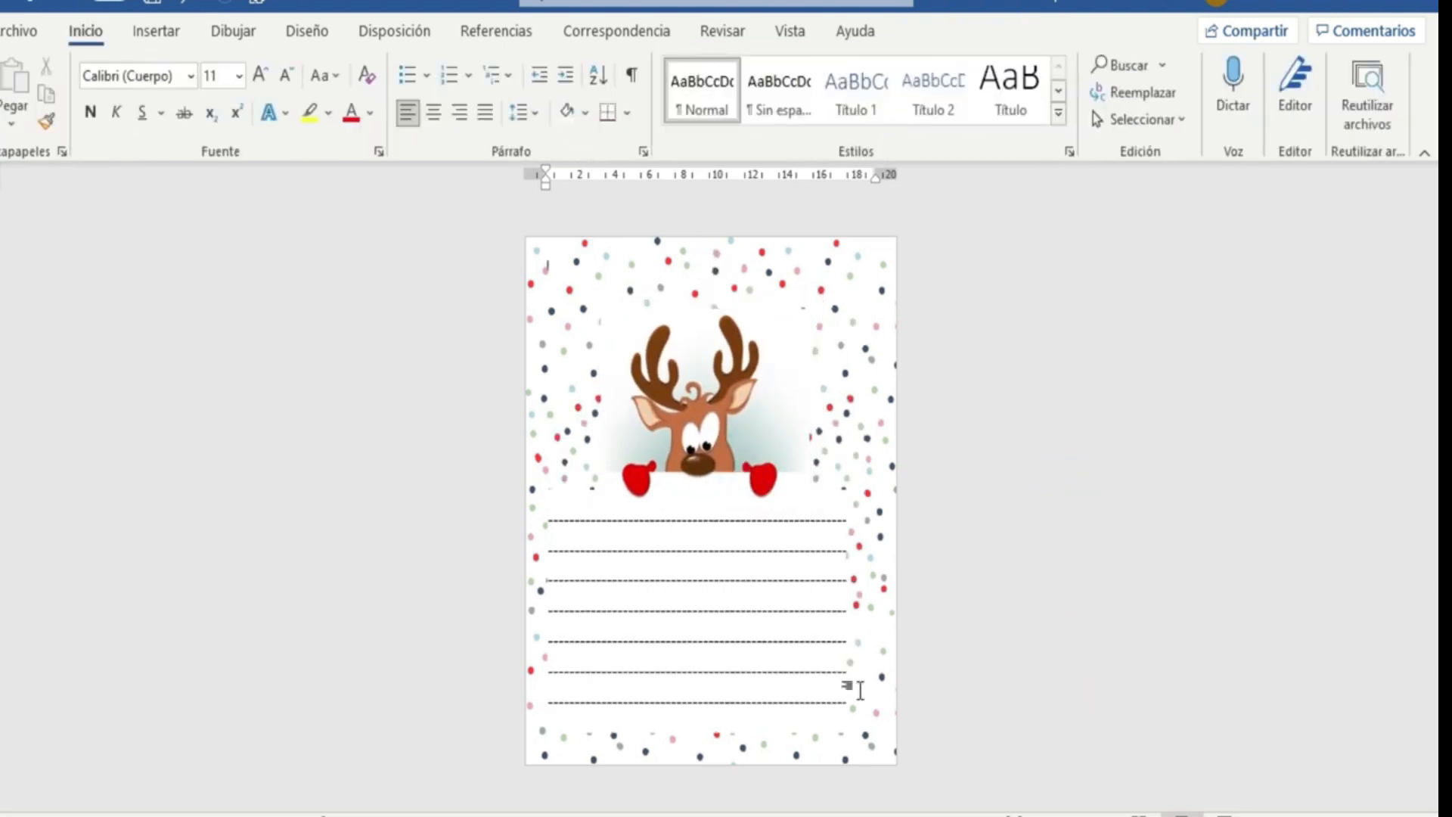
Insert plain black WordArt with the text "QUERIDO SANTA...".
{"action": "left_click", "coordinate": [161, 33]}
{"action": "left_click", "coordinate": [1216, 97]}
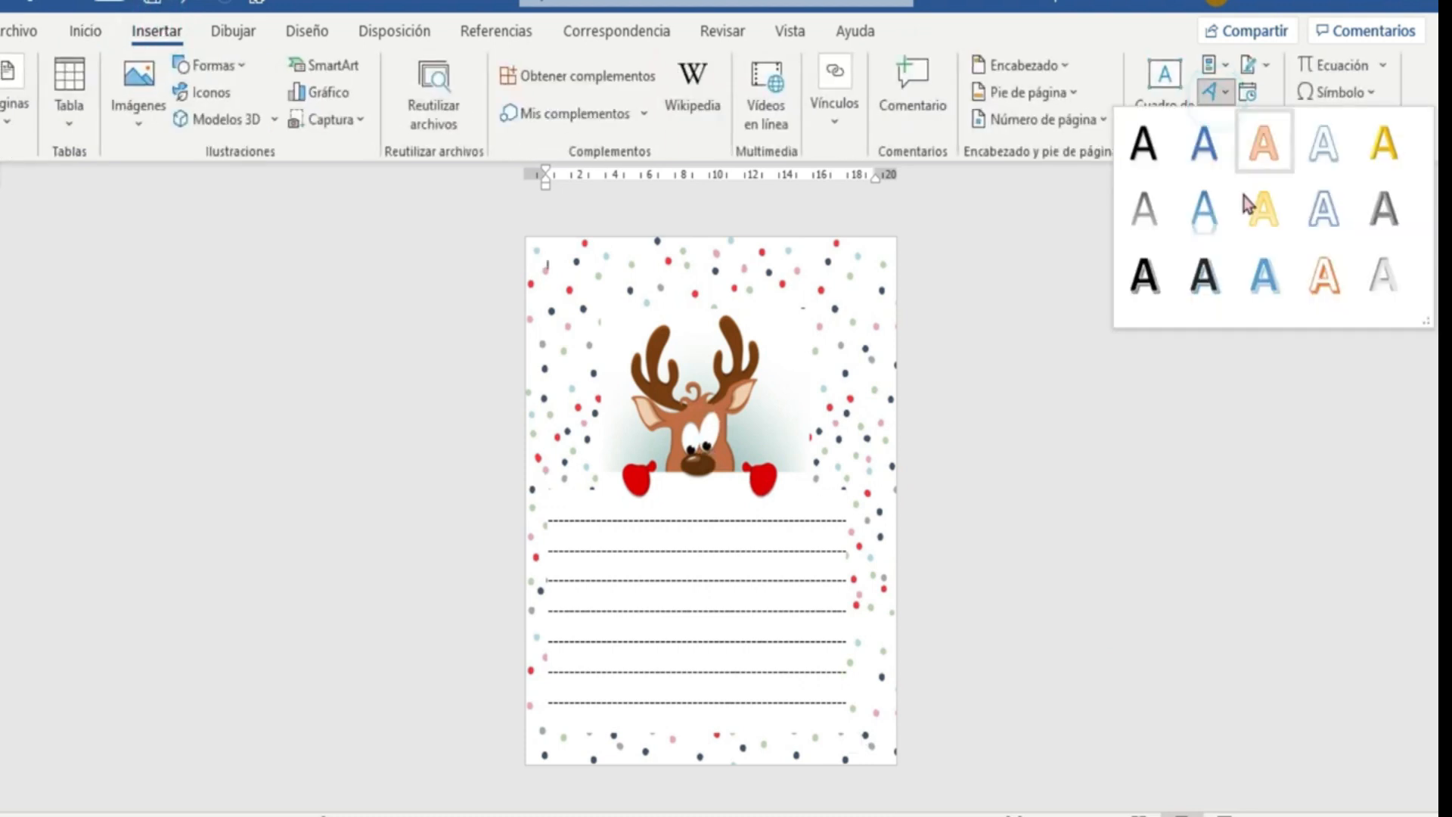
{"action": "left_click", "coordinate": [1144, 141]}
{"action": "key", "text": "Delete"}
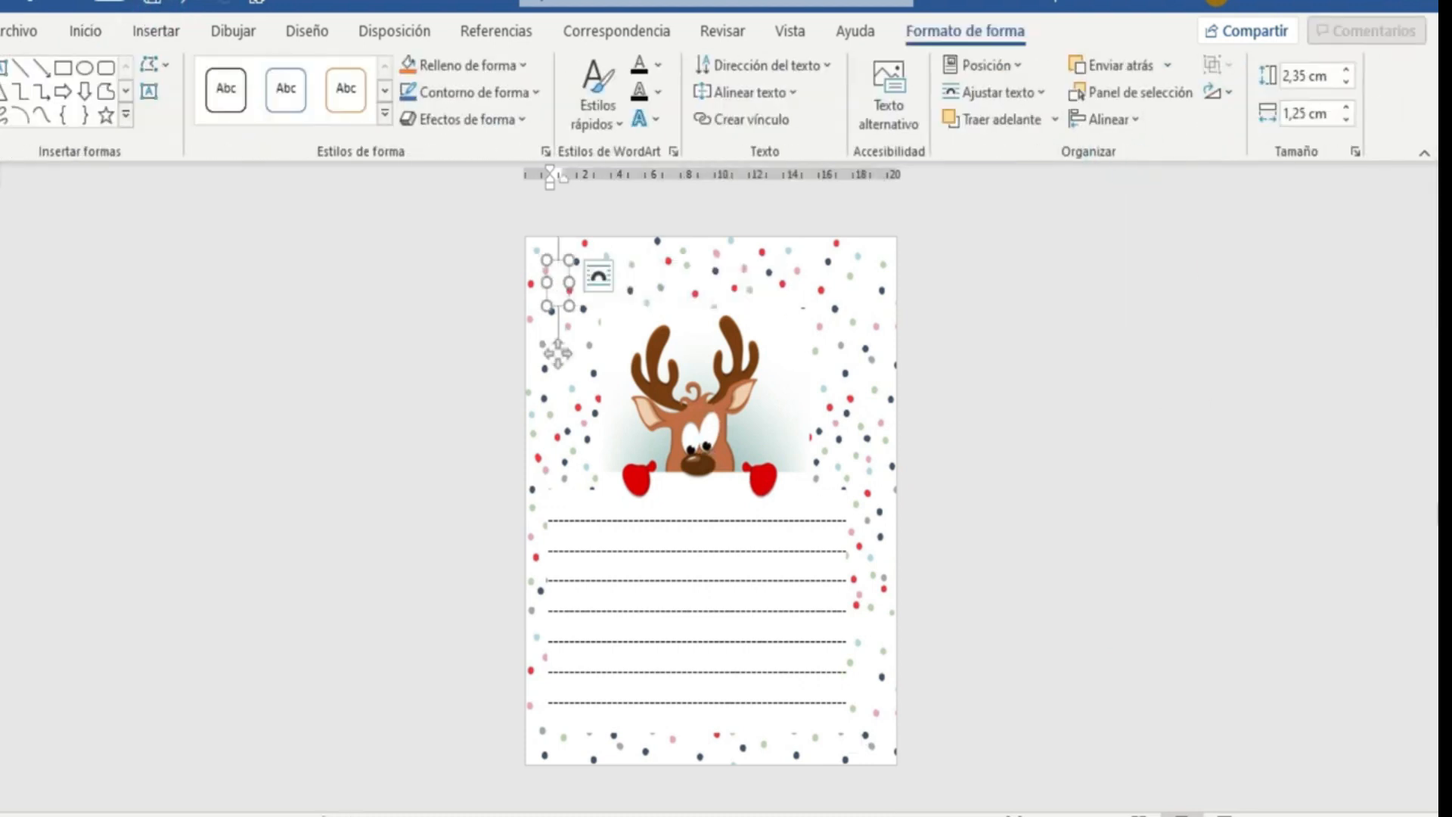
{"action": "type", "text": "QUERIDO S"}
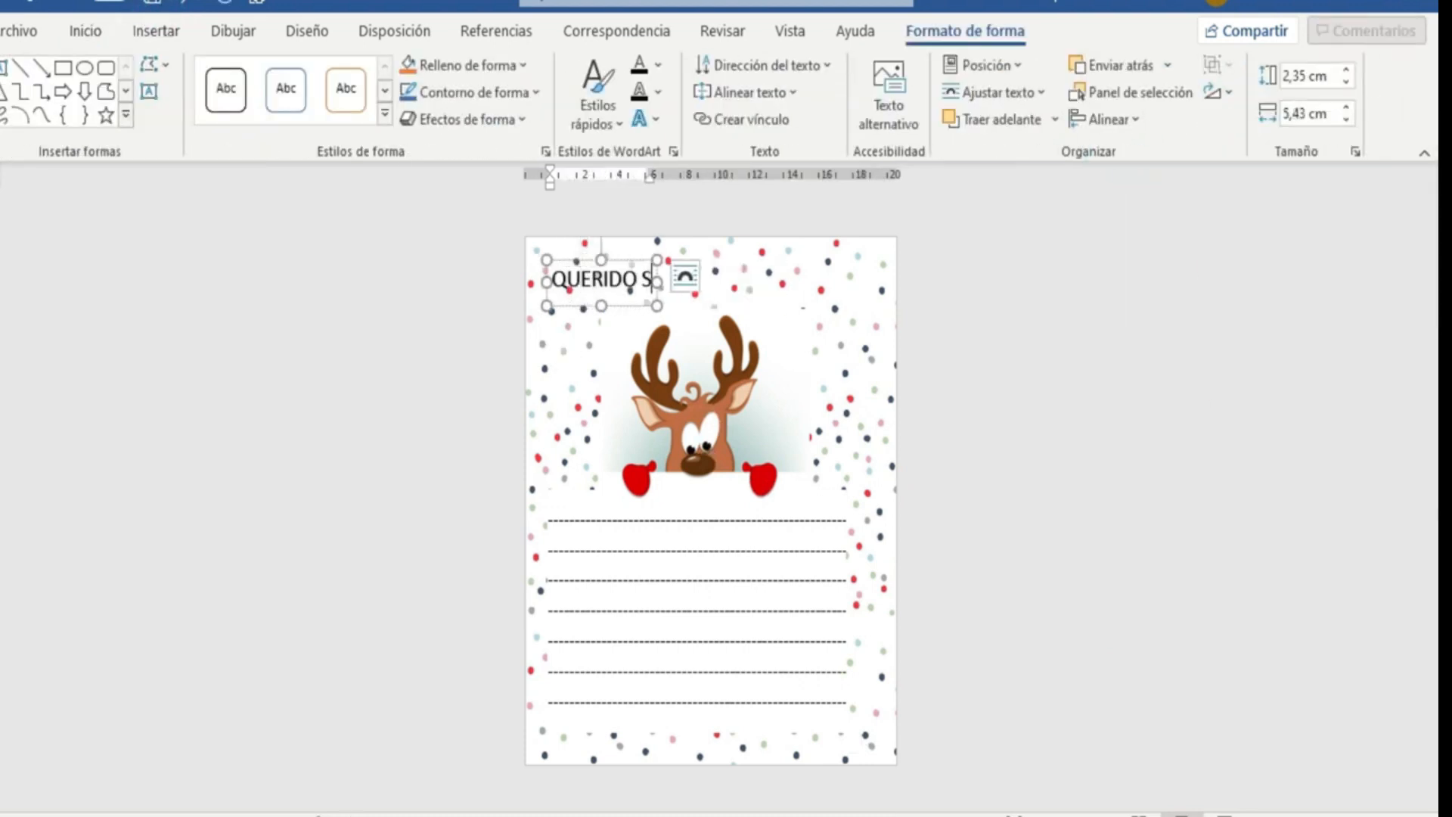
{"action": "type", "text": "ANTA..."}
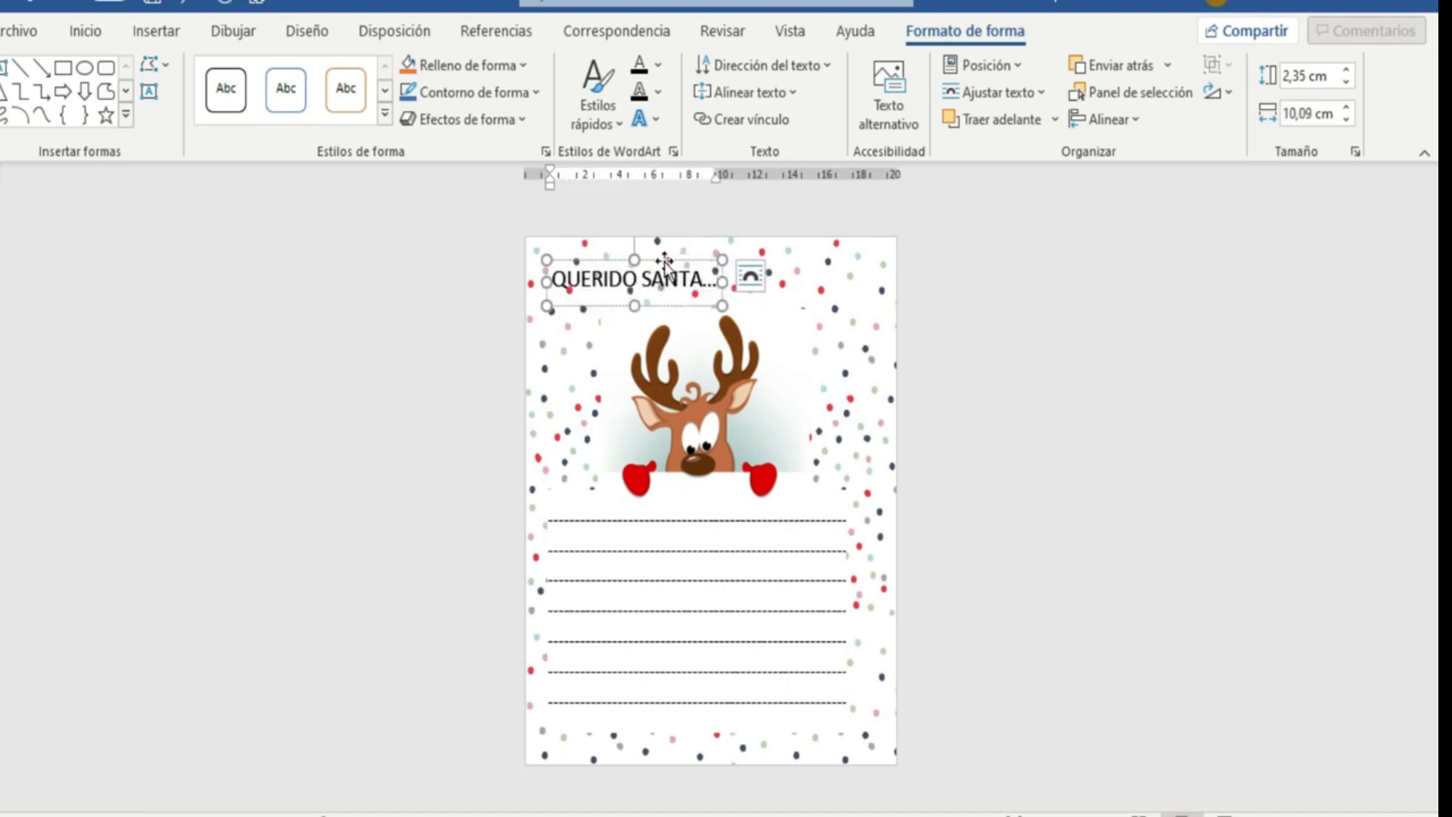
Centre the "QUERIDO SANTA..." title above the reindeer and adjust the size of its text box.
{"action": "left_click_drag", "start_coordinate": [666, 260], "coordinate": [734, 263]}
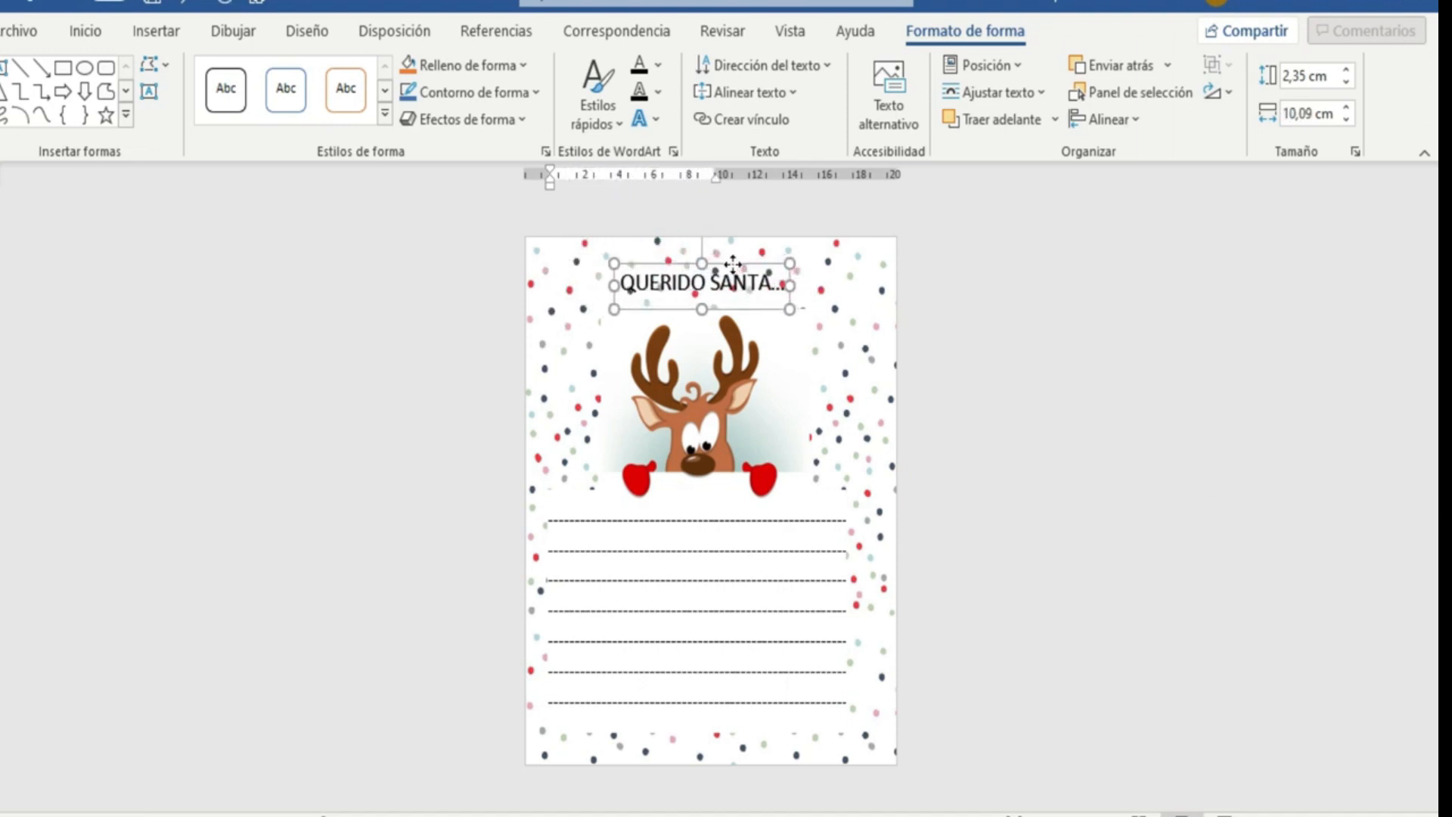
{"action": "left_click_drag", "start_coordinate": [798, 310], "coordinate": [817, 310]}
{"action": "left_click", "coordinate": [963, 330]}
{"action": "left_click", "coordinate": [733, 275]}
{"action": "left_click_drag", "start_coordinate": [772, 265], "coordinate": [761, 261]}
{"action": "left_click", "coordinate": [1141, 536]}
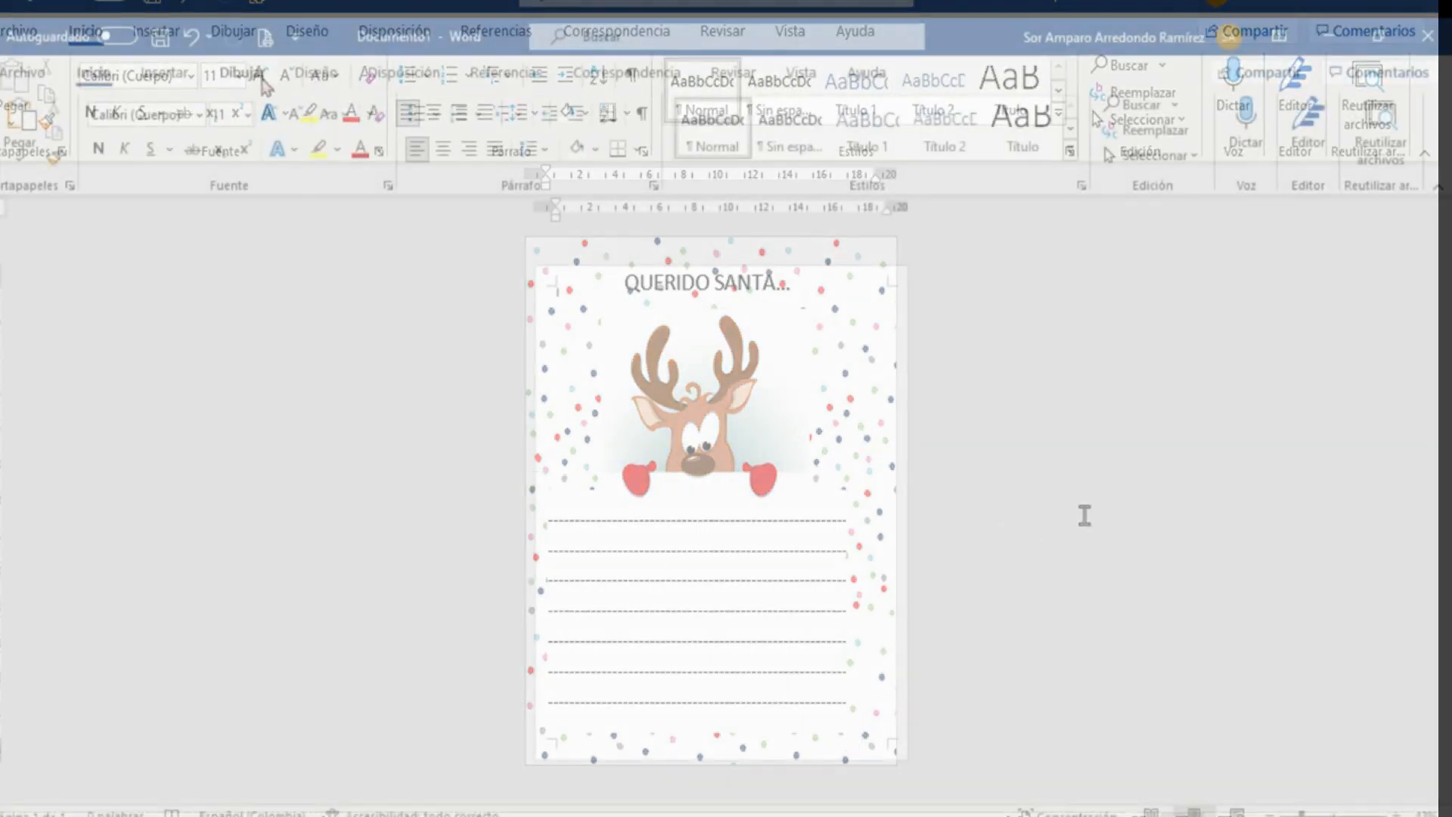
Set up the blank page's margins, portrait orientation and paper size for a second letter.
{"action": "left_click", "coordinate": [407, 76]}
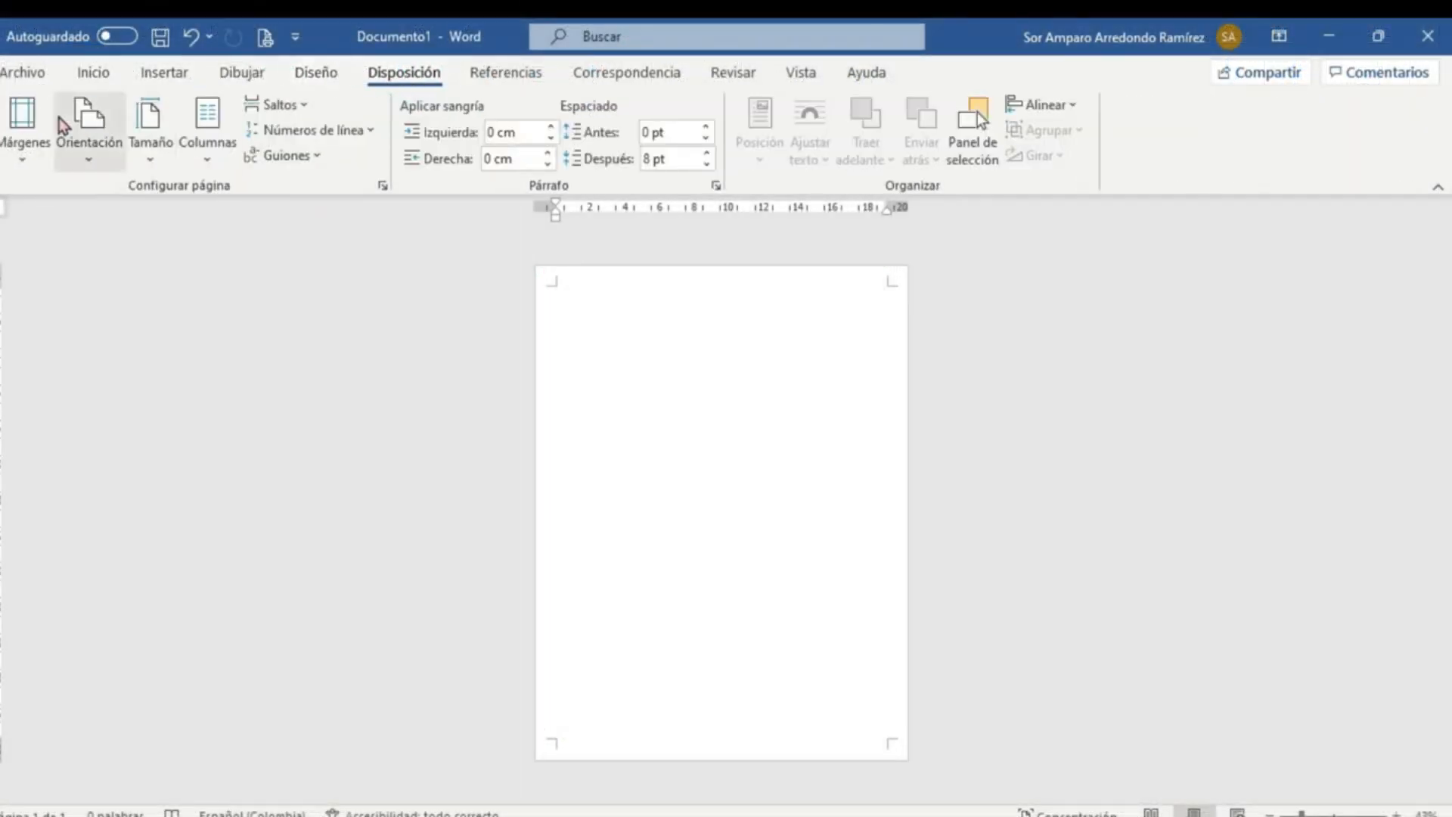
{"action": "left_click", "coordinate": [26, 121]}
{"action": "left_click", "coordinate": [34, 370]}
{"action": "left_click", "coordinate": [88, 155]}
{"action": "left_click", "coordinate": [115, 198]}
{"action": "left_click", "coordinate": [151, 160]}
{"action": "left_click", "coordinate": [202, 191]}
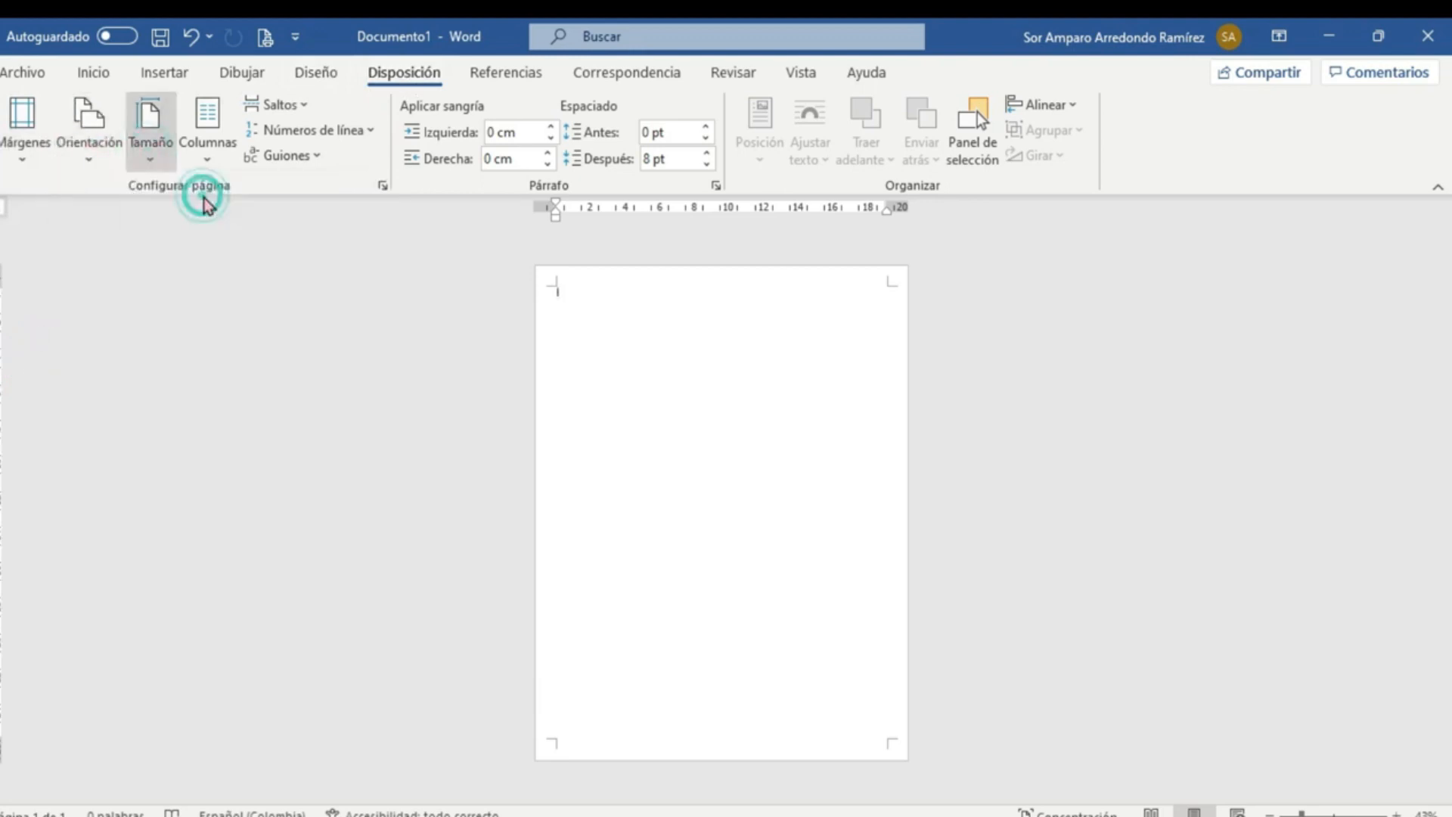
{"action": "left_click", "coordinate": [318, 74]}
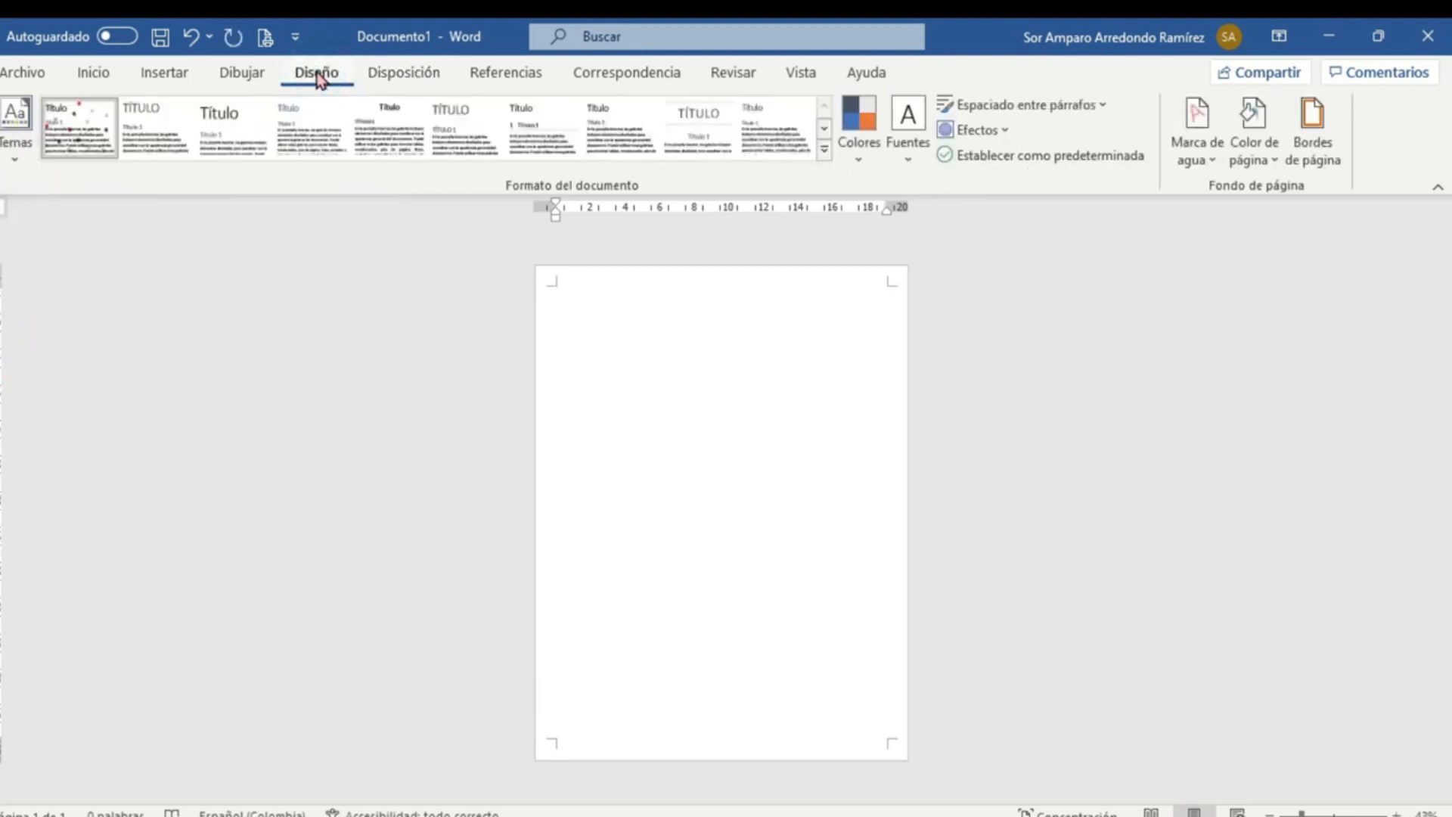
{"action": "left_click", "coordinate": [1270, 166]}
{"action": "left_click", "coordinate": [1313, 467]}
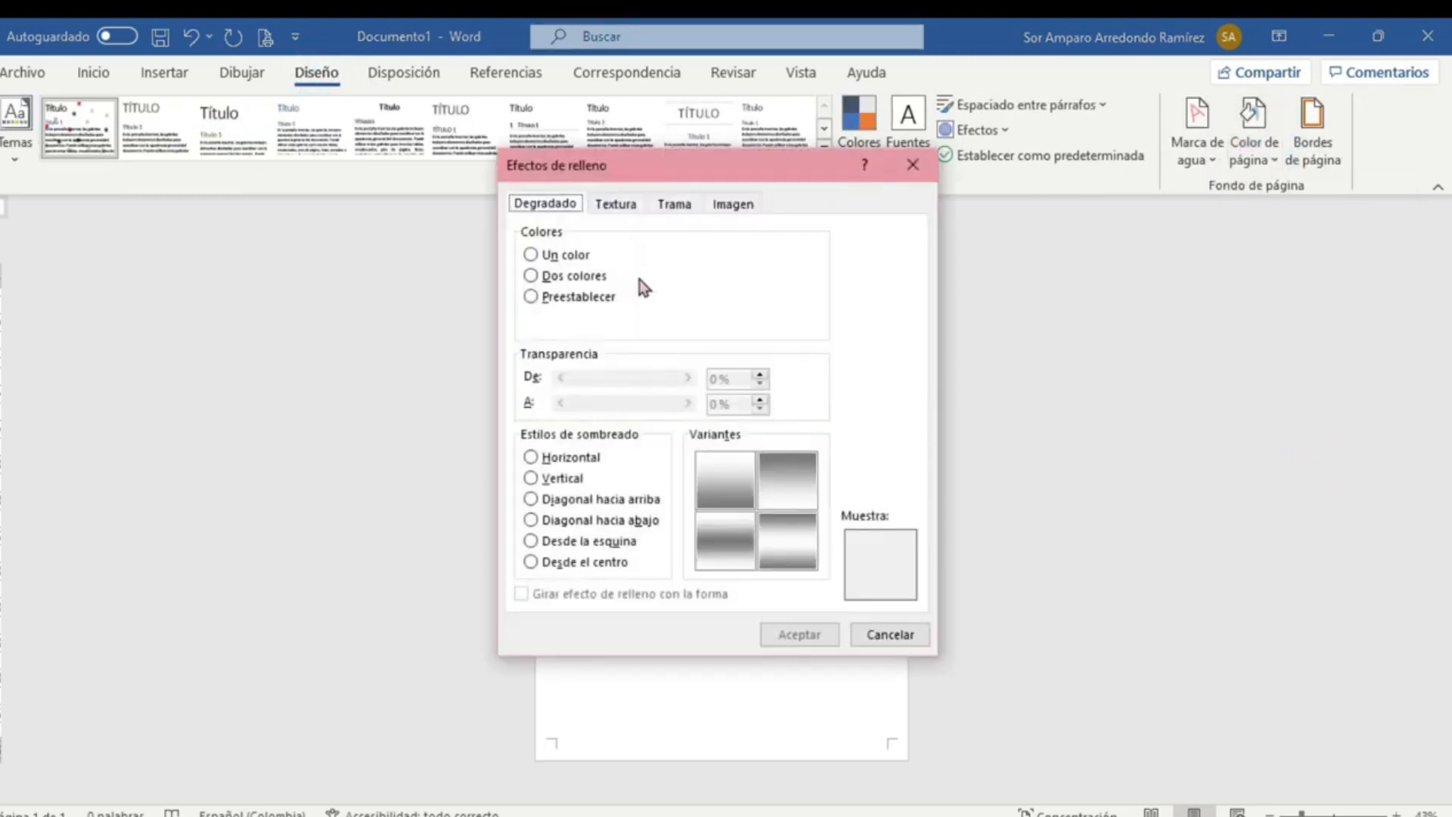
{"action": "left_click", "coordinate": [615, 204]}
{"action": "left_click", "coordinate": [752, 558]}
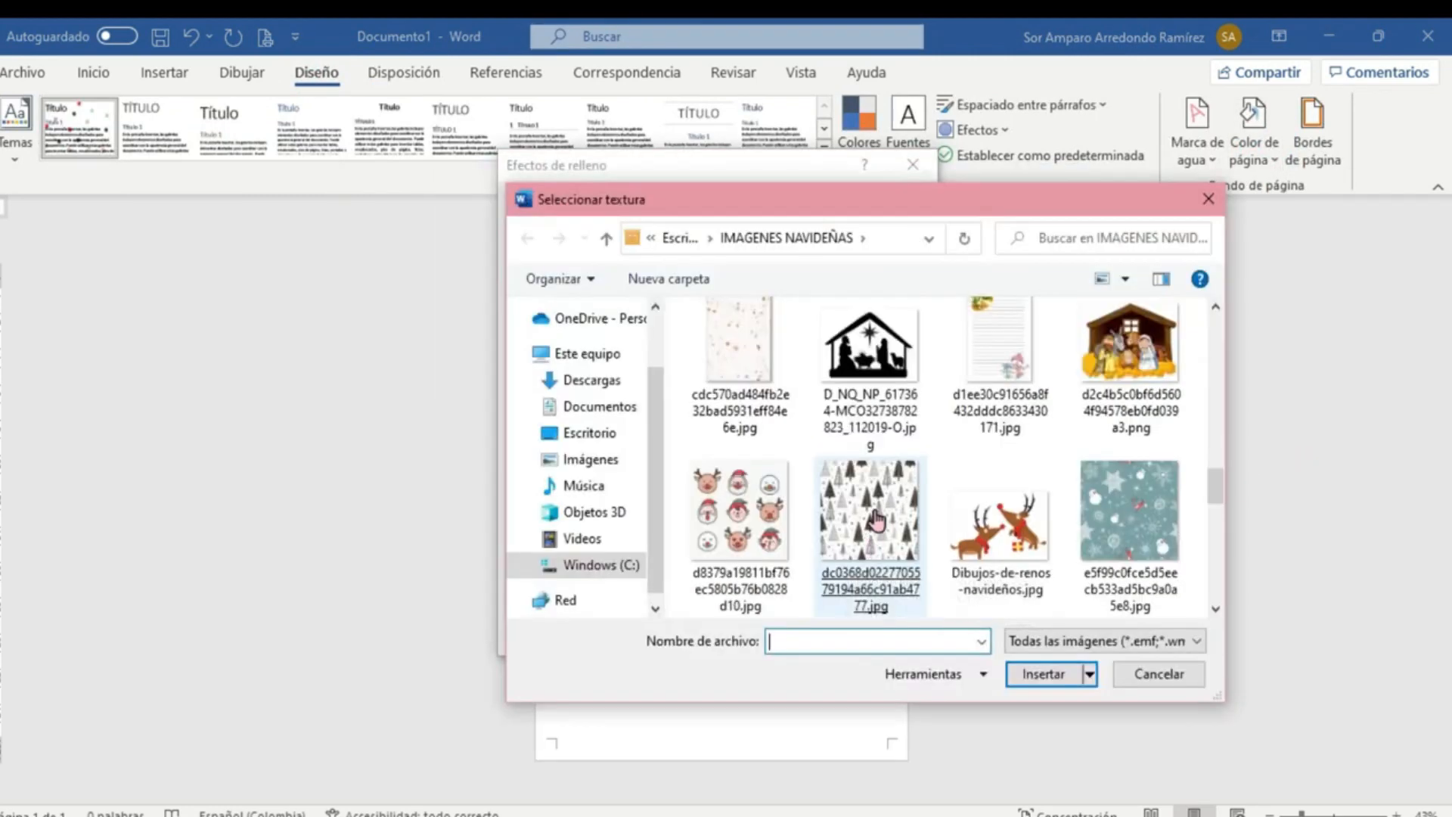
{"action": "double_click", "coordinate": [876, 520]}
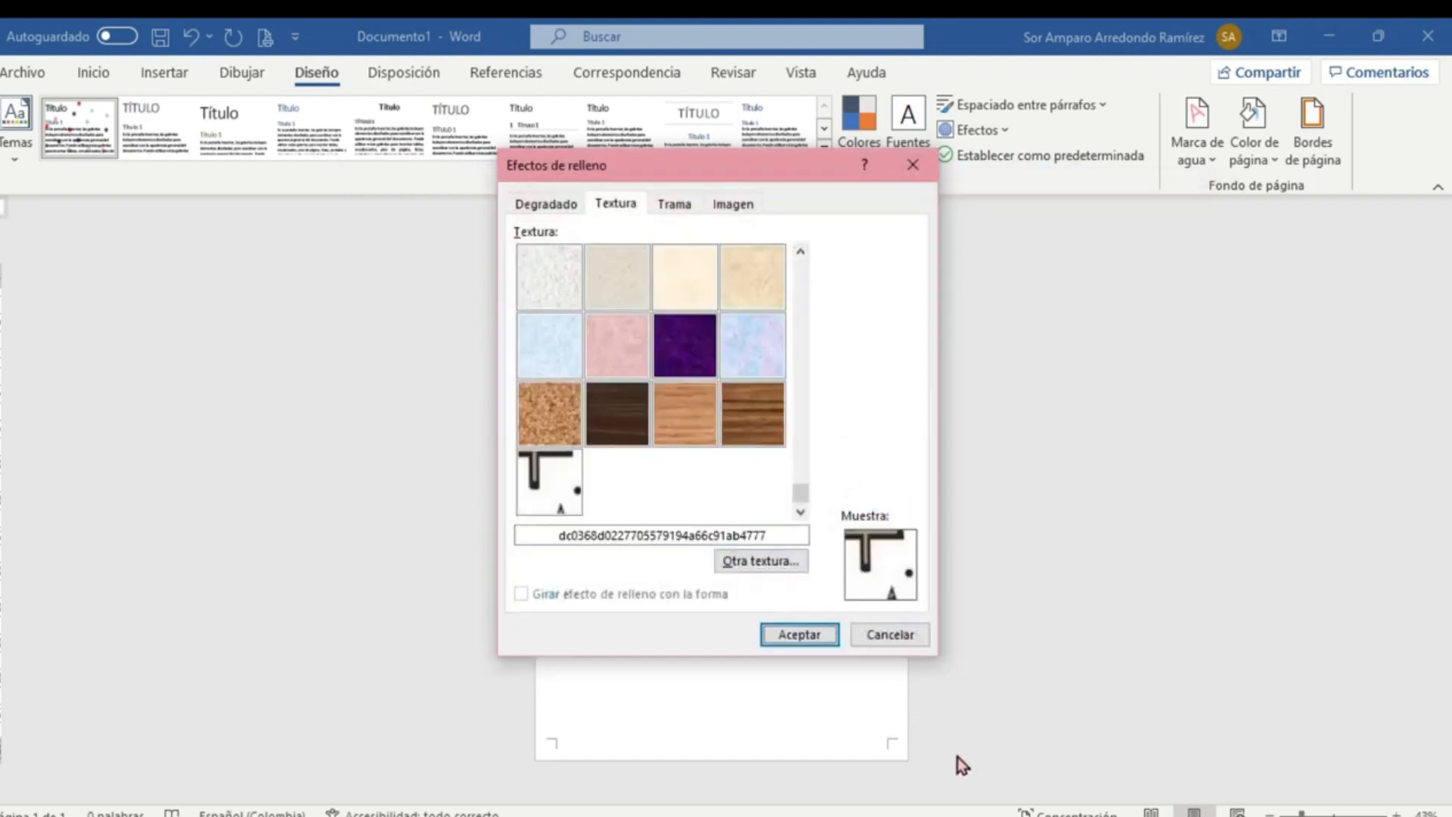
{"action": "left_click", "coordinate": [806, 639]}
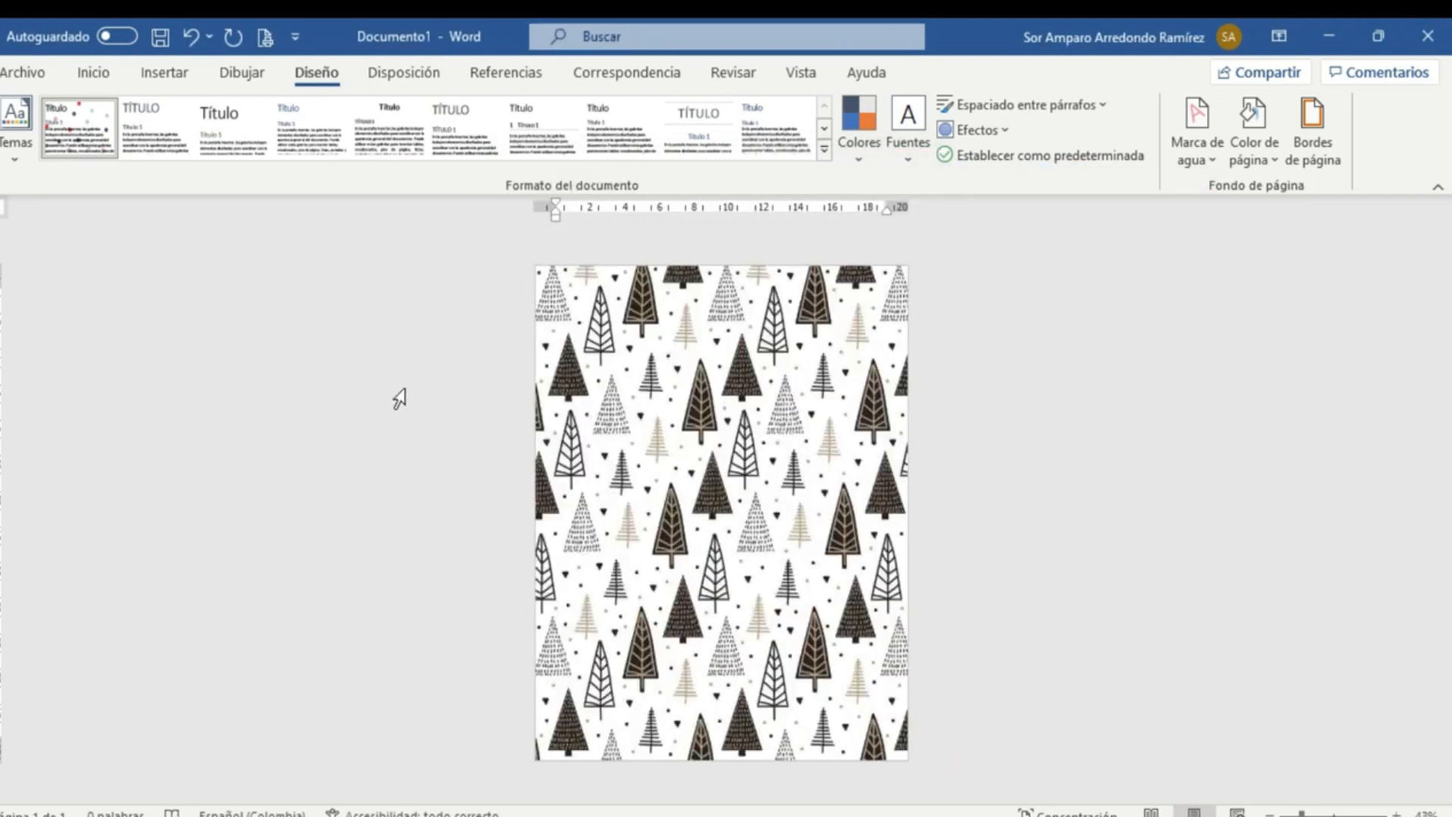
Insert a one-column, eight-row table, stretch its rows and place it over the lower part of the tree-patterned page.
{"action": "left_click", "coordinate": [165, 73]}
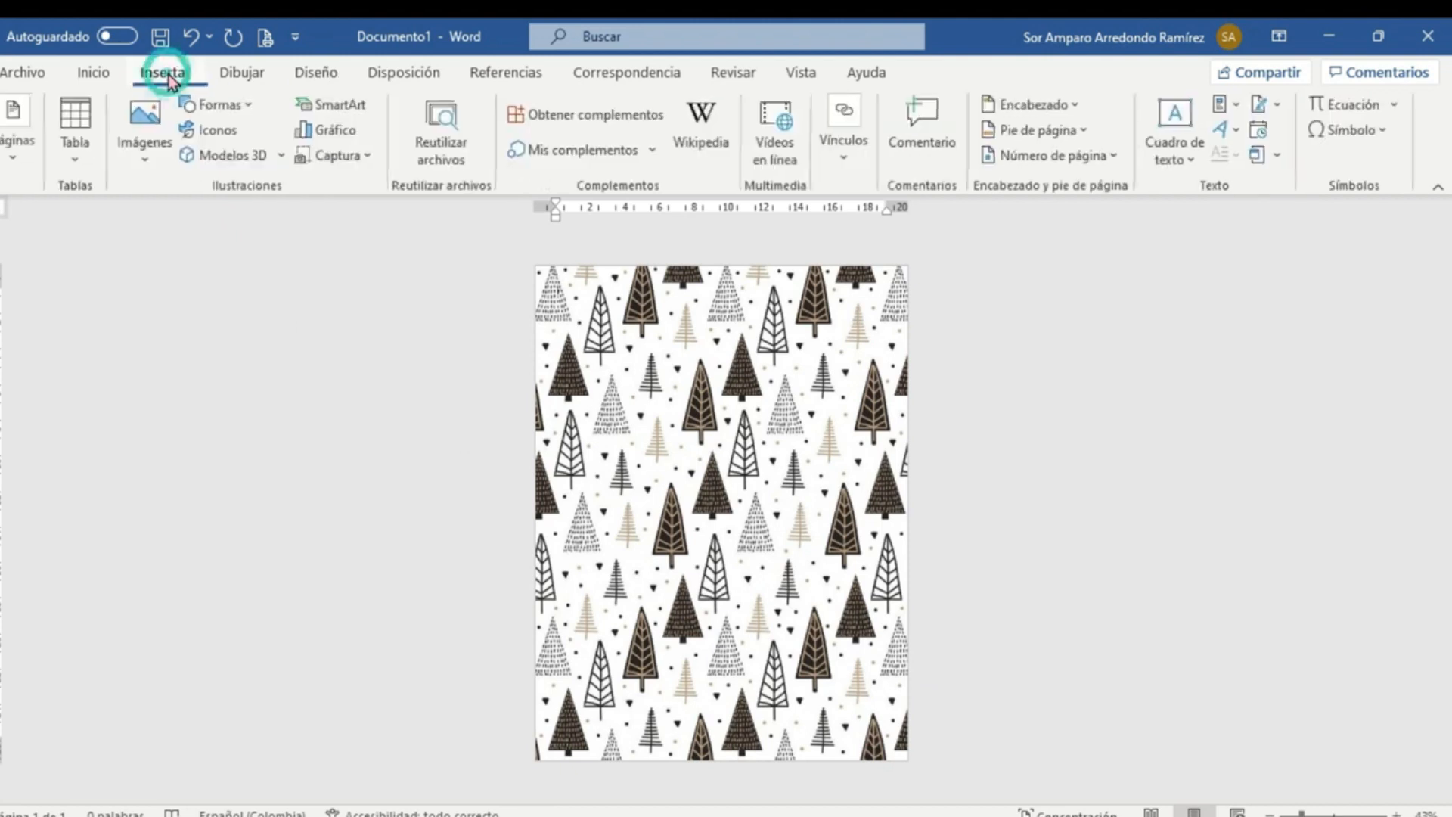
{"action": "left_click", "coordinate": [80, 159]}
{"action": "left_click", "coordinate": [72, 365]}
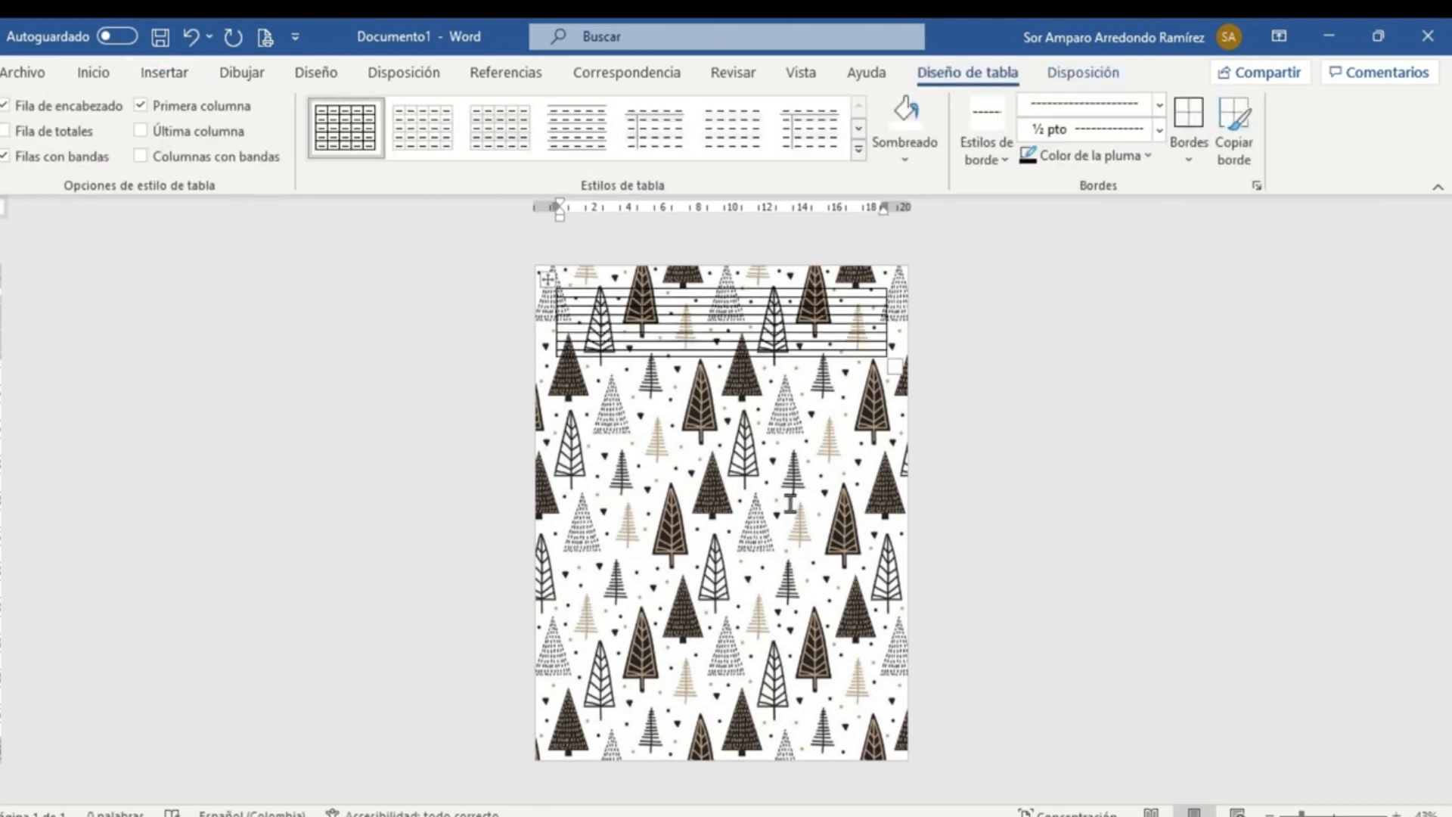
{"action": "left_click_drag", "start_coordinate": [546, 331], "coordinate": [547, 408]}
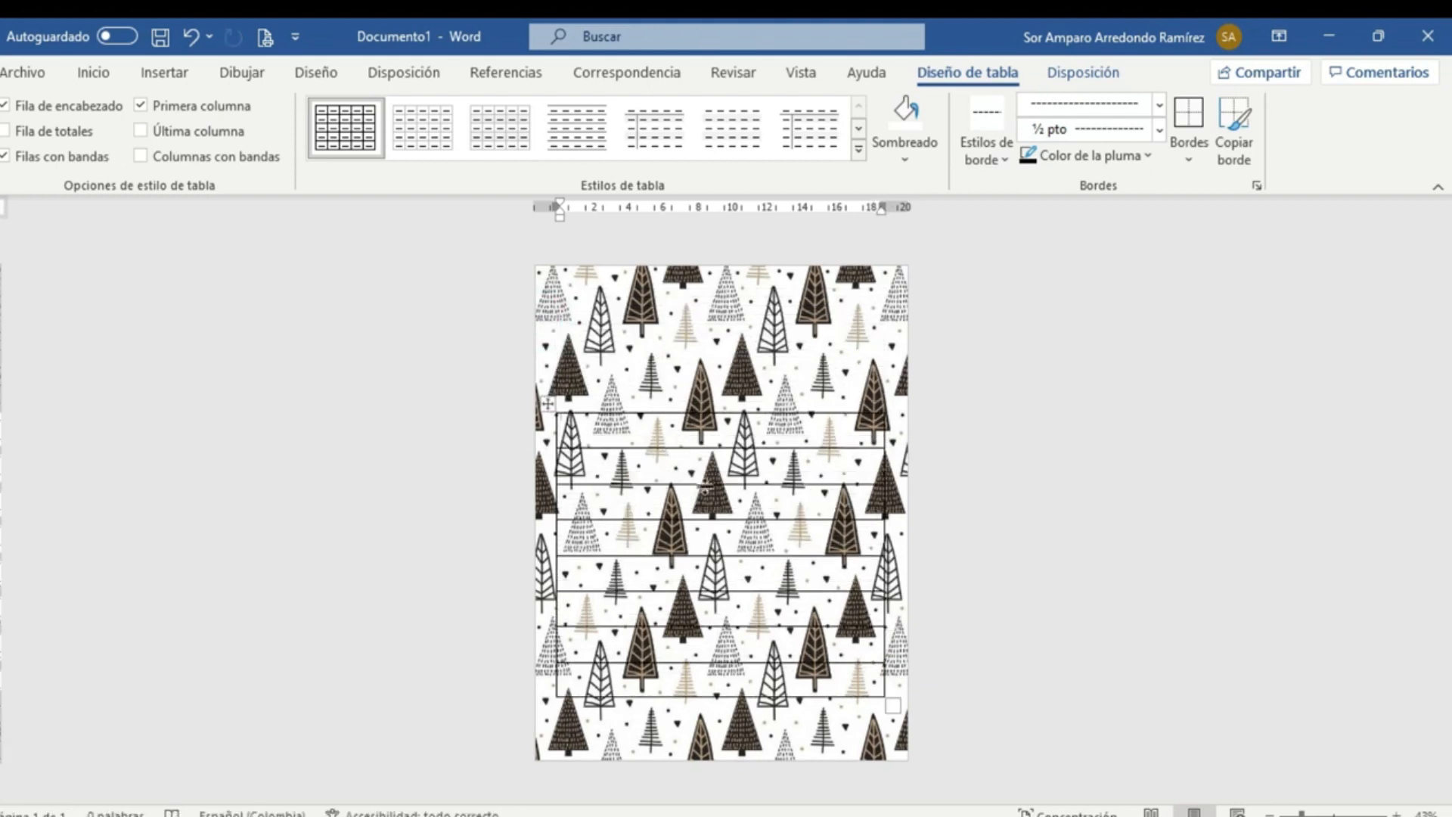
Shade every row of the eight-row table white.
{"action": "left_click", "coordinate": [905, 147]}
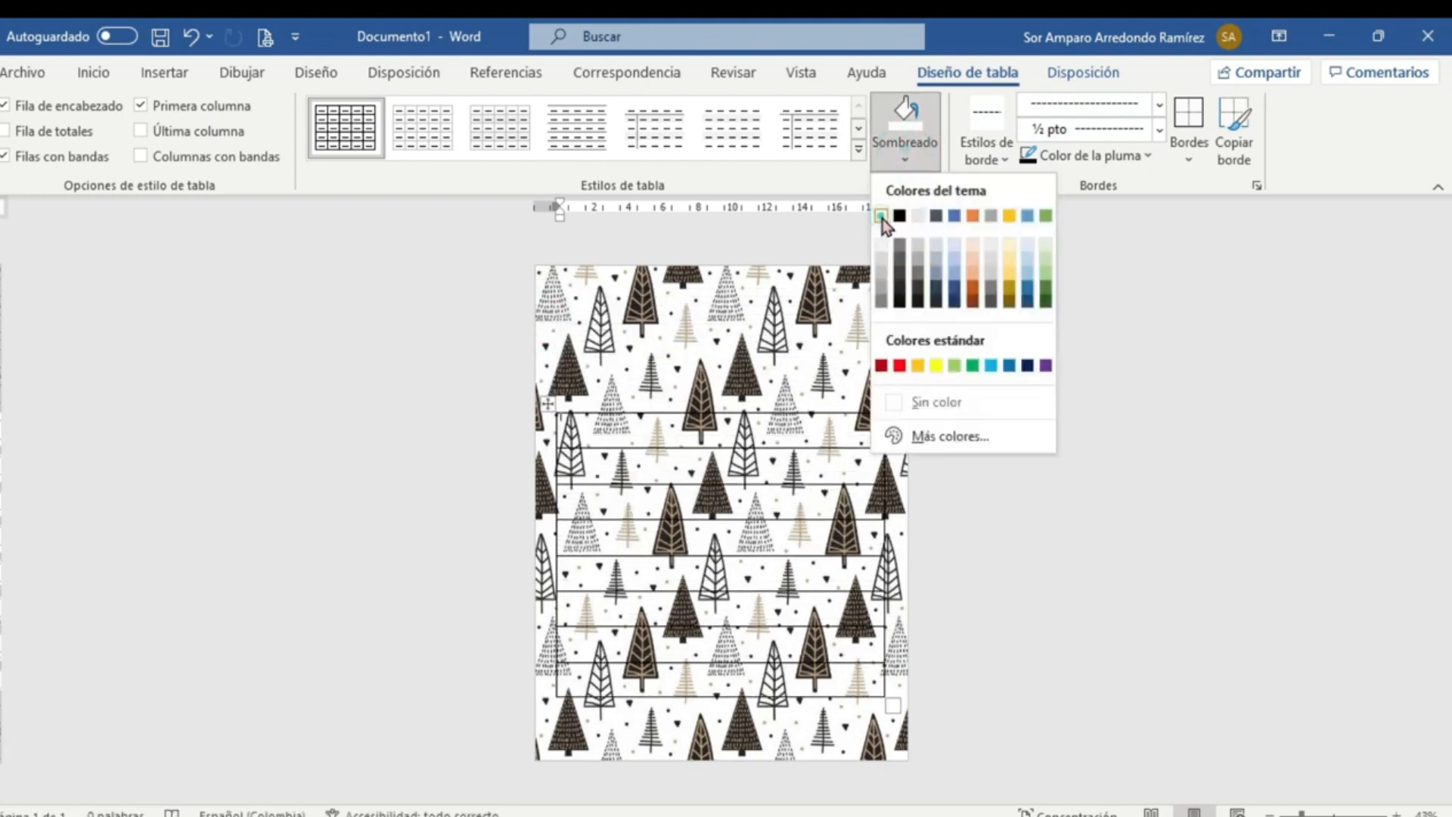
{"action": "left_click", "coordinate": [881, 216]}
{"action": "left_click", "coordinate": [544, 408]}
{"action": "left_click", "coordinate": [930, 144]}
{"action": "left_click", "coordinate": [883, 215]}
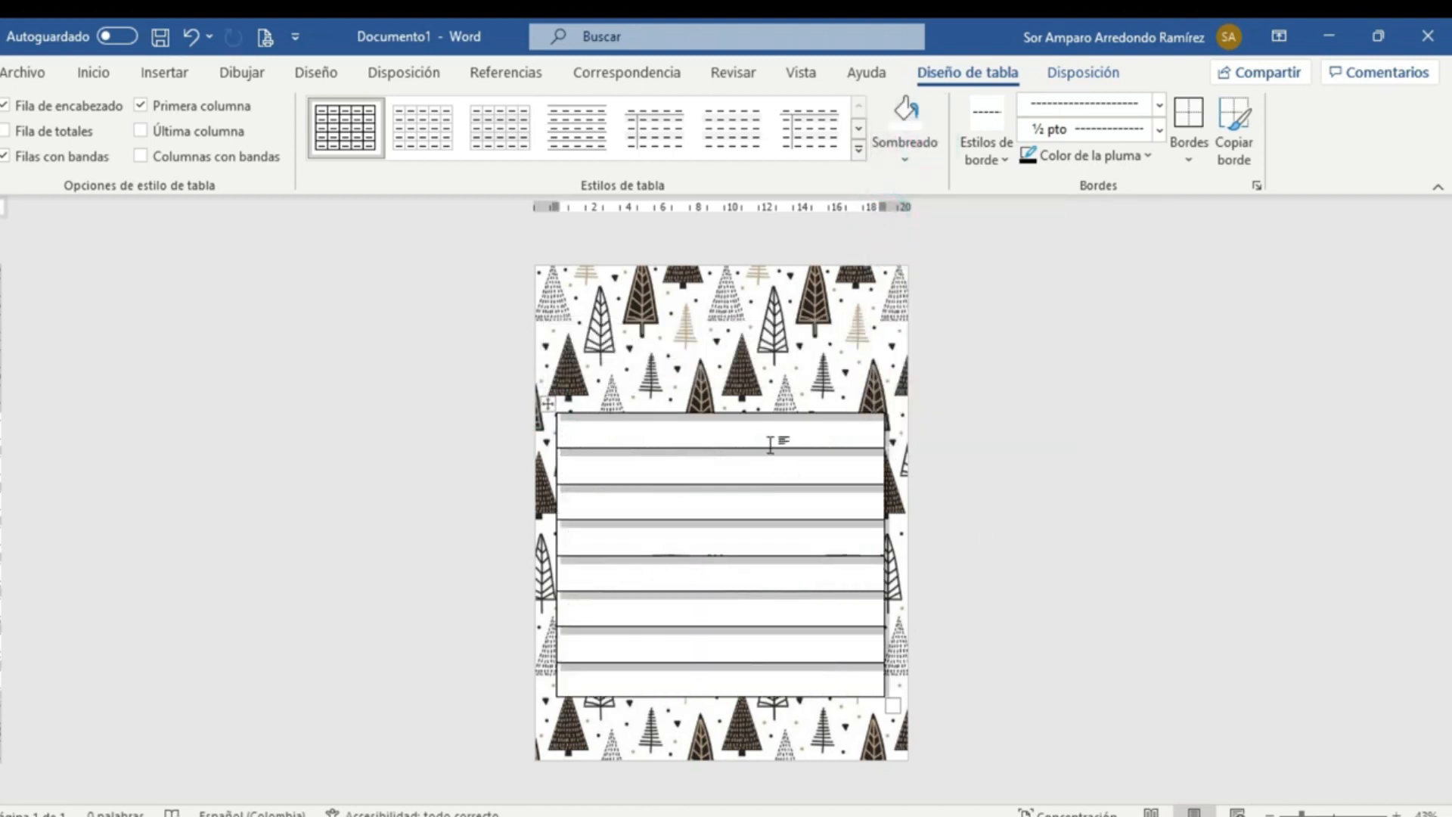
Apply the dashed ½ pt line as outside borders around the whole table.
{"action": "left_click", "coordinate": [778, 413]}
{"action": "left_click", "coordinate": [547, 407]}
{"action": "left_click", "coordinate": [1189, 157]}
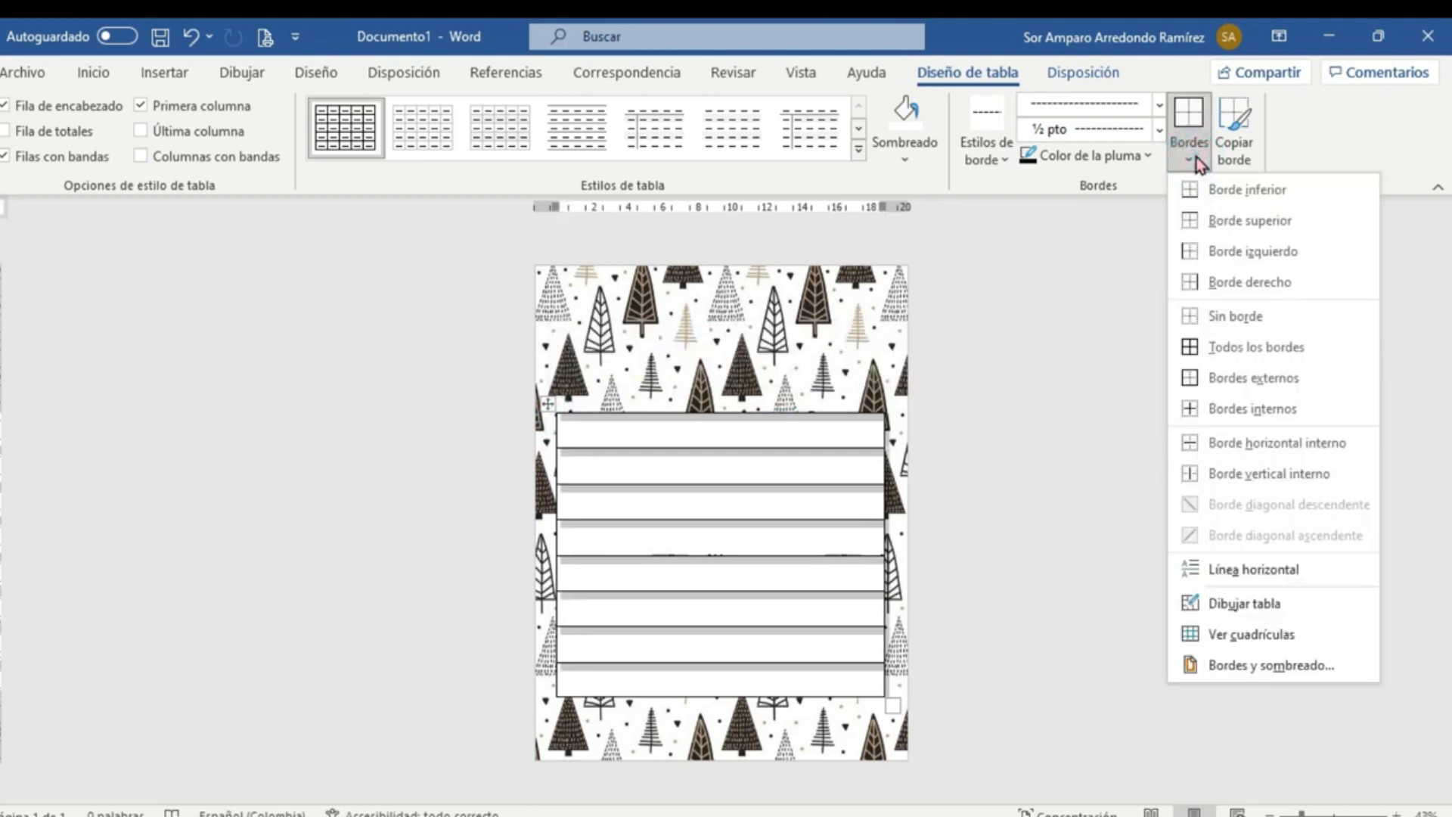
{"action": "left_click", "coordinate": [1222, 375]}
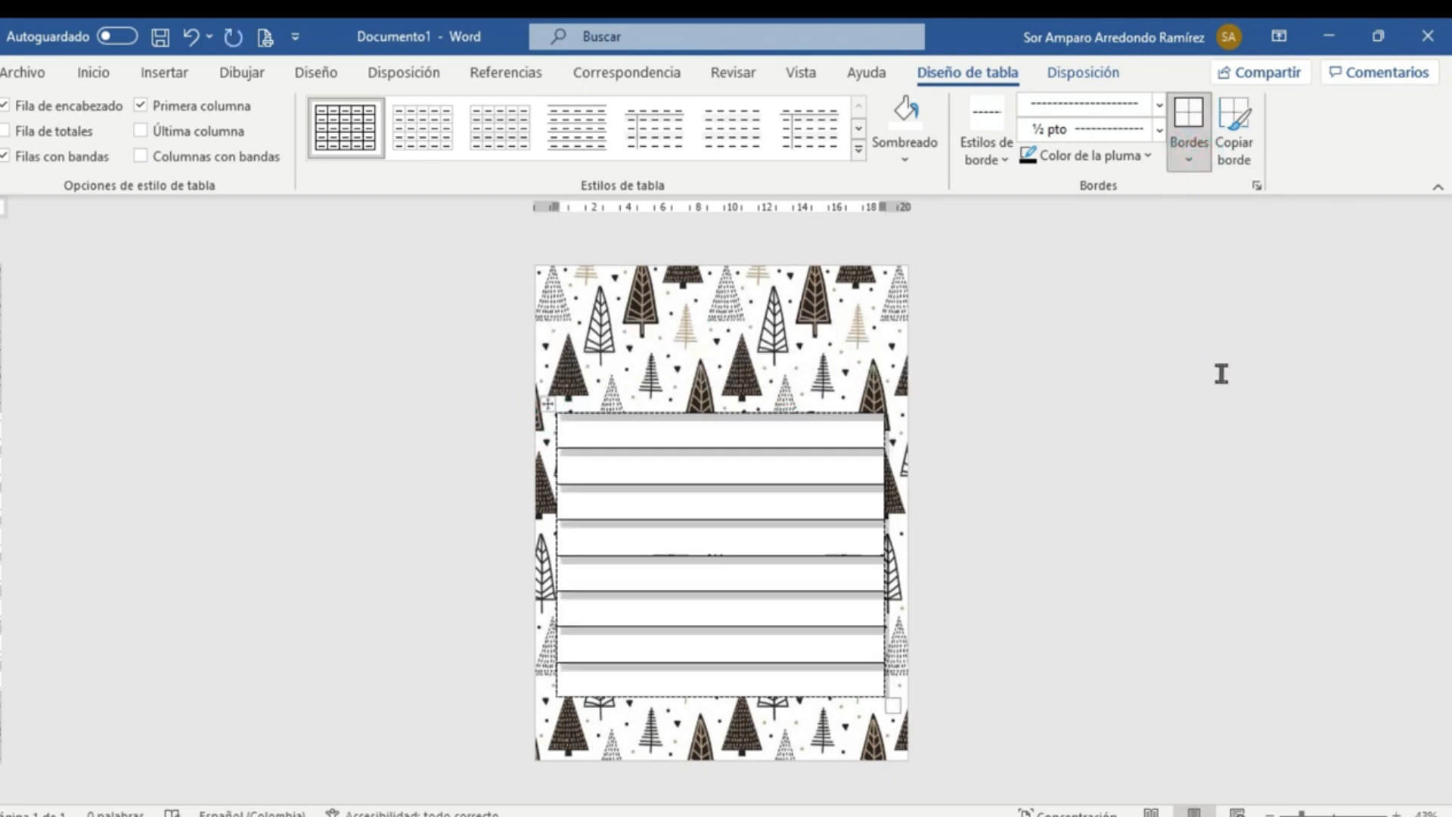
Repaint the table's inner row lines with the dashed border style.
{"action": "left_click", "coordinate": [1089, 105]}
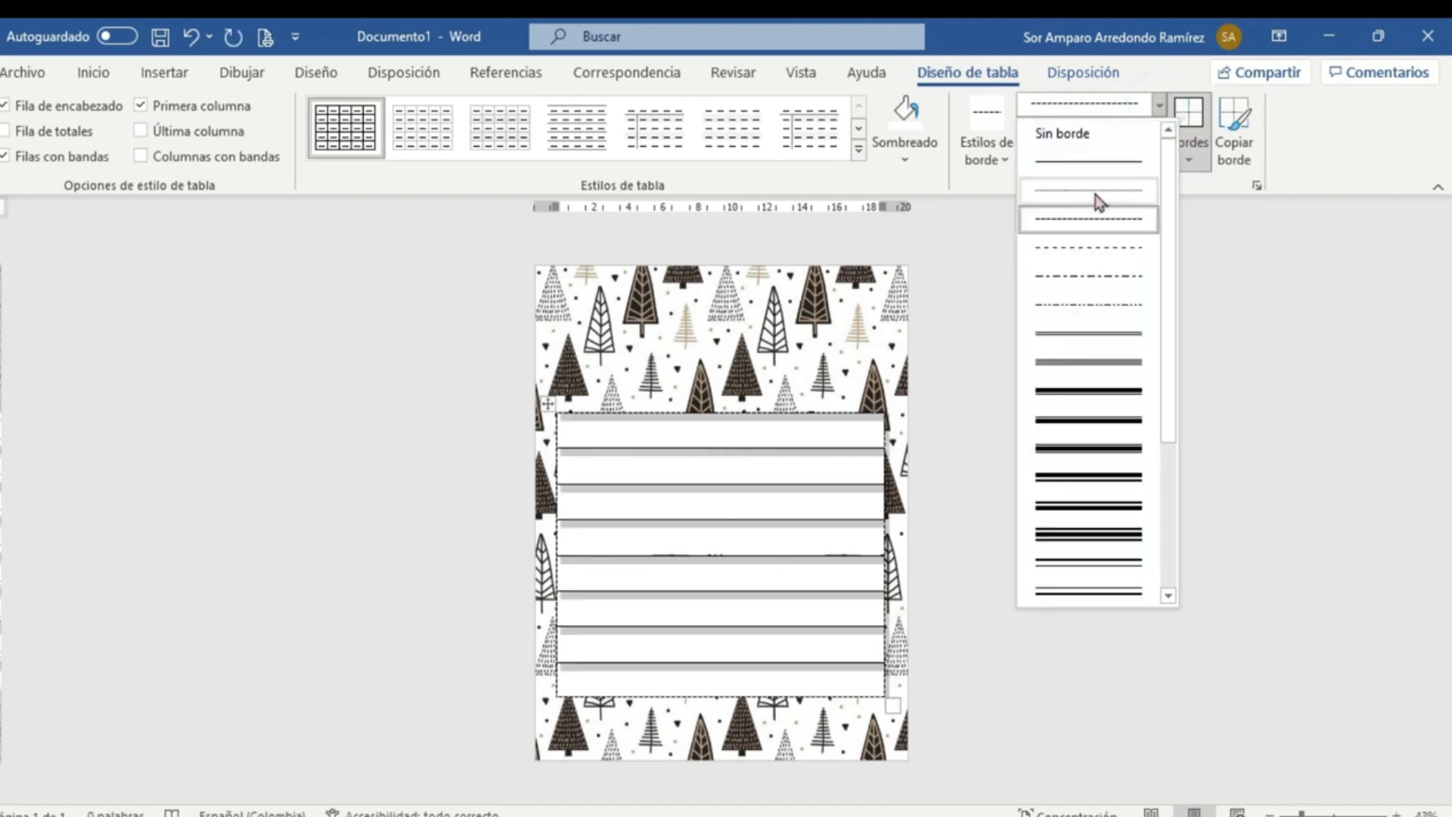
{"action": "left_click", "coordinate": [1090, 220]}
{"action": "left_click", "coordinate": [817, 449]}
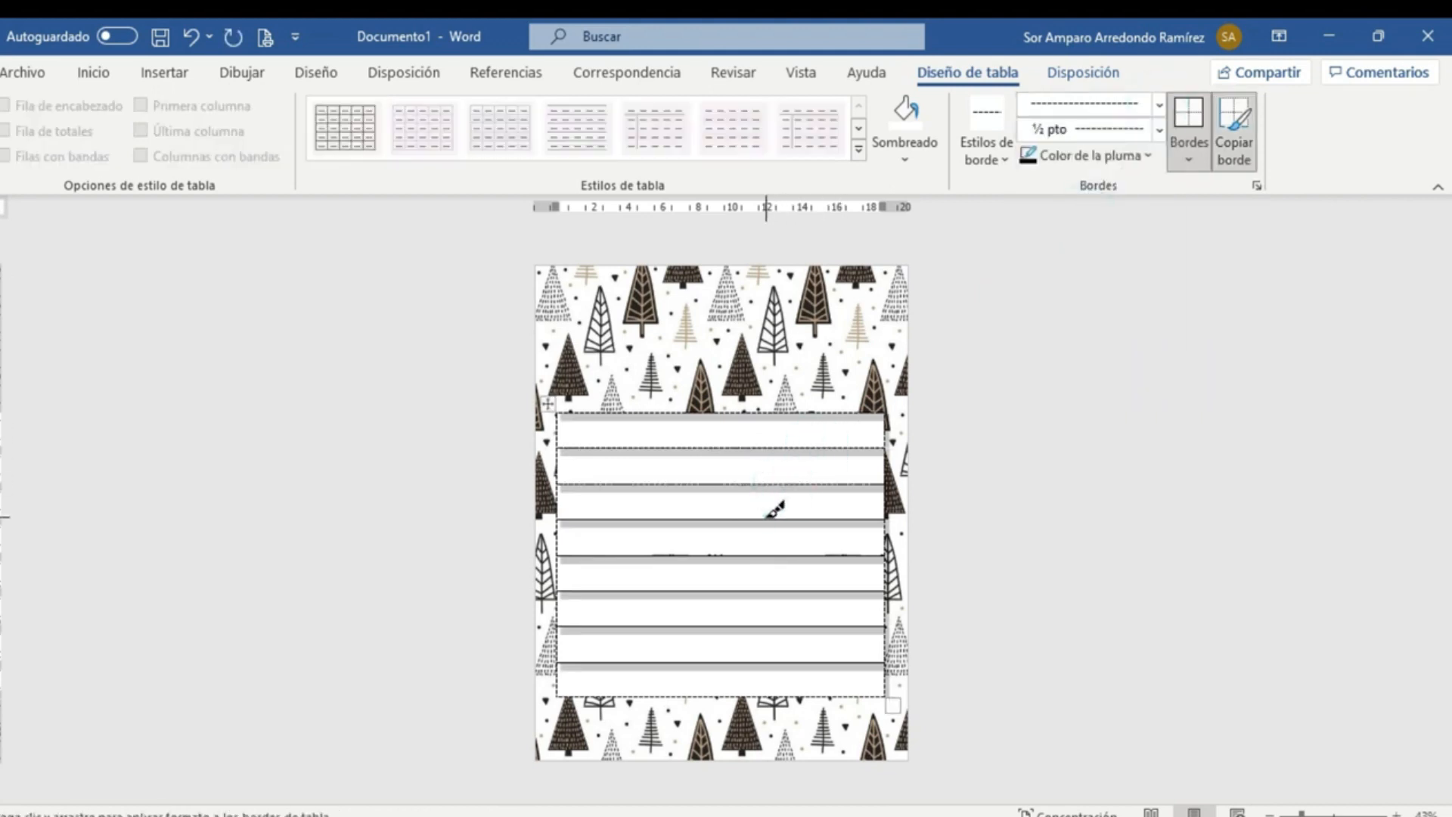
{"action": "left_click", "coordinate": [771, 547]}
{"action": "left_click", "coordinate": [768, 588]}
{"action": "key", "text": "Escape"}
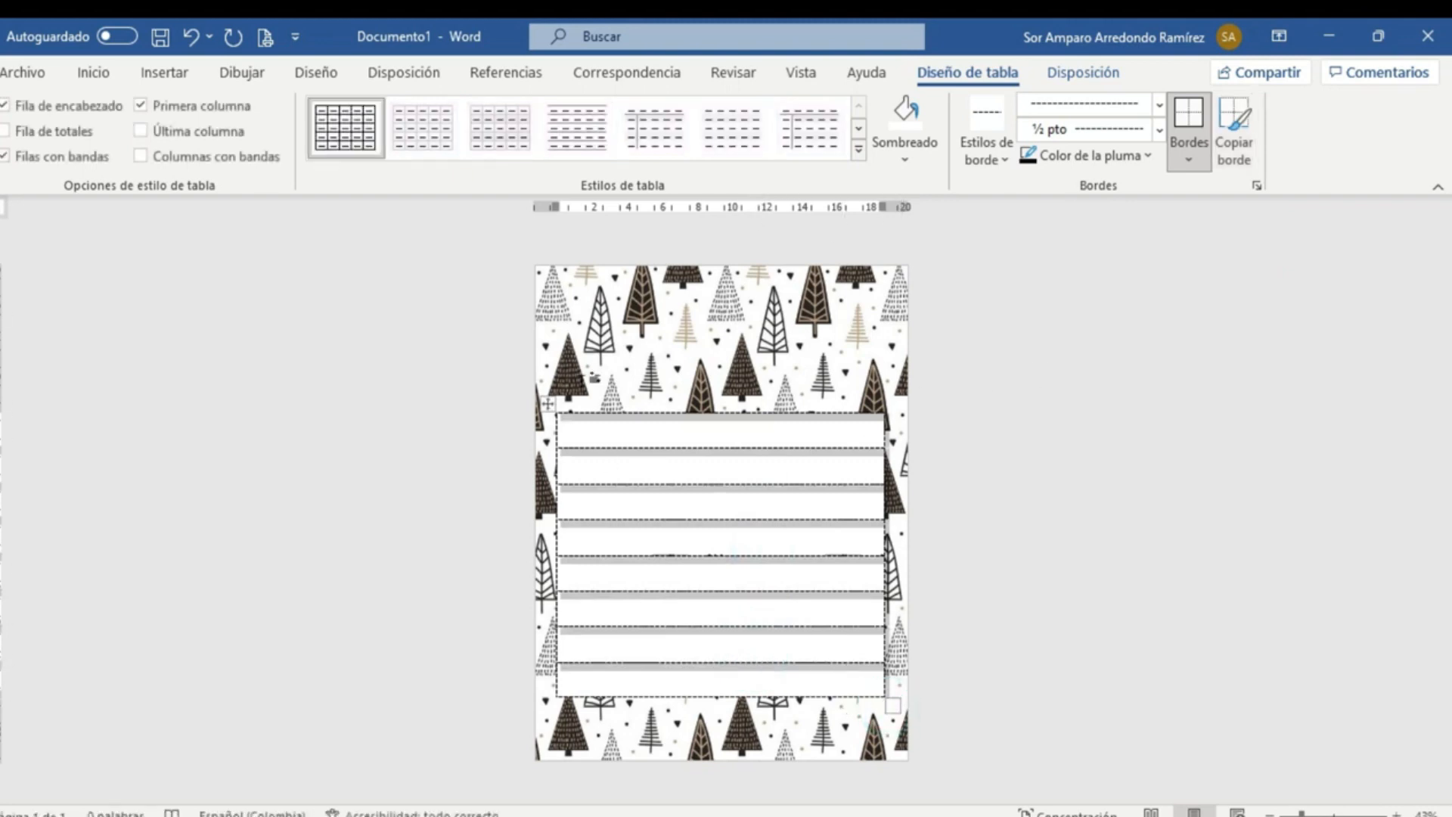
{"action": "left_click", "coordinate": [1309, 532]}
Insert the three-arch nativity picture from the computer and shrink it to 5,51 cm high by 9,83 cm wide.
{"action": "left_click", "coordinate": [164, 72]}
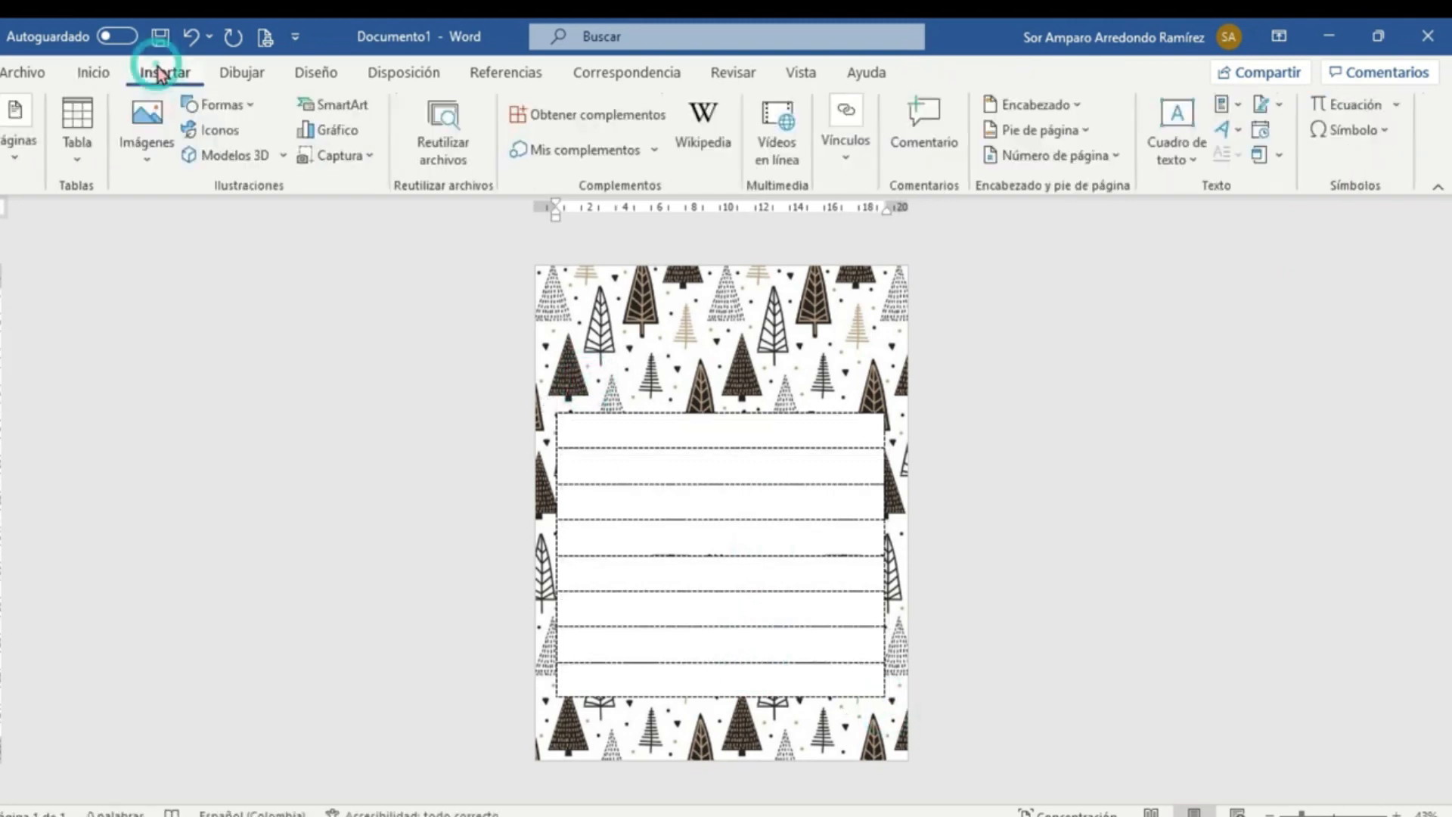
{"action": "left_click", "coordinate": [150, 159]}
{"action": "left_click", "coordinate": [189, 223]}
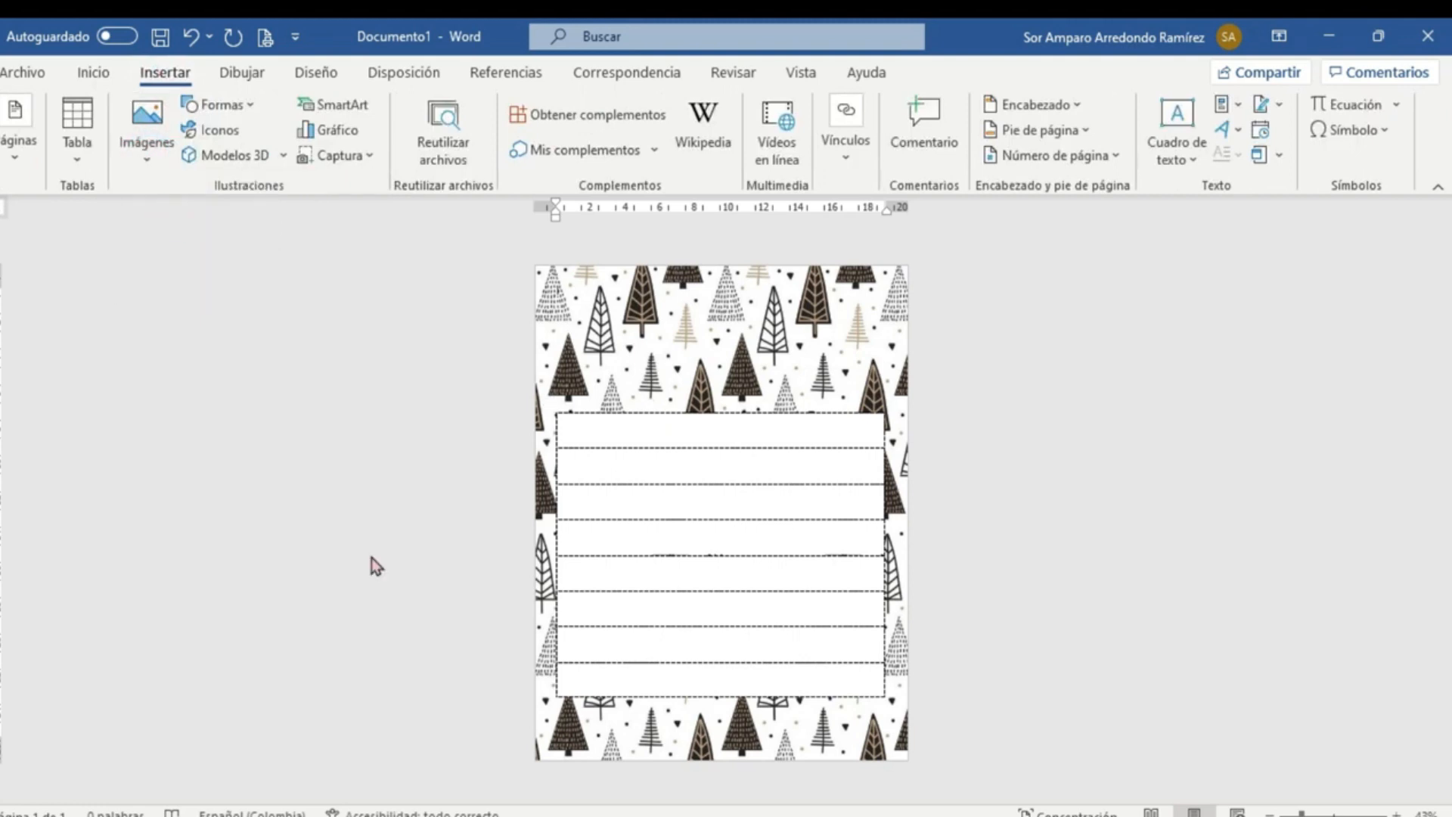
{"action": "scroll", "coordinate": [476, 348], "scroll_direction": "down", "scroll_amount": 2}
{"action": "double_click", "coordinate": [480, 214]}
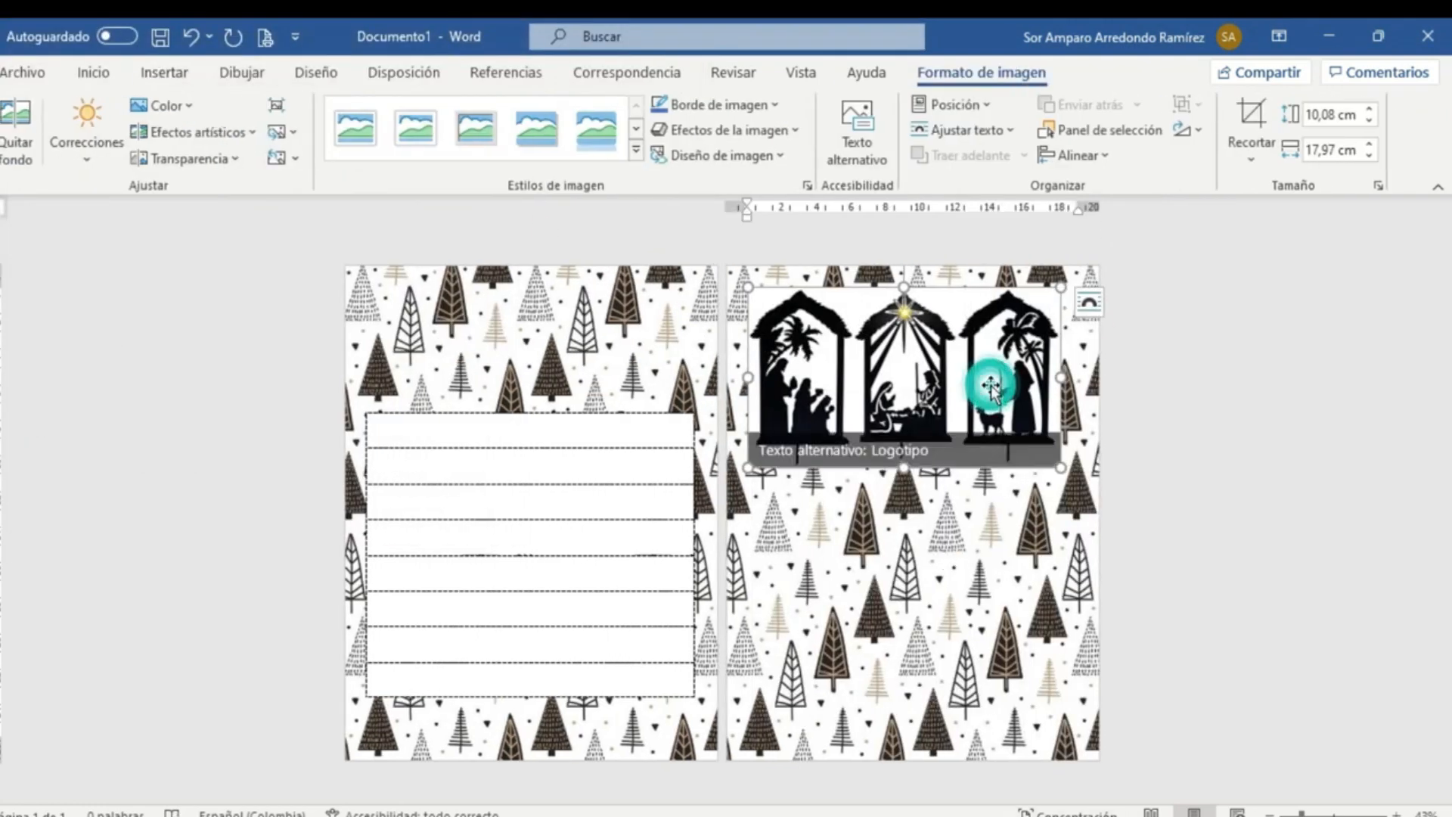
{"action": "left_click_drag", "start_coordinate": [1061, 467], "coordinate": [919, 385]}
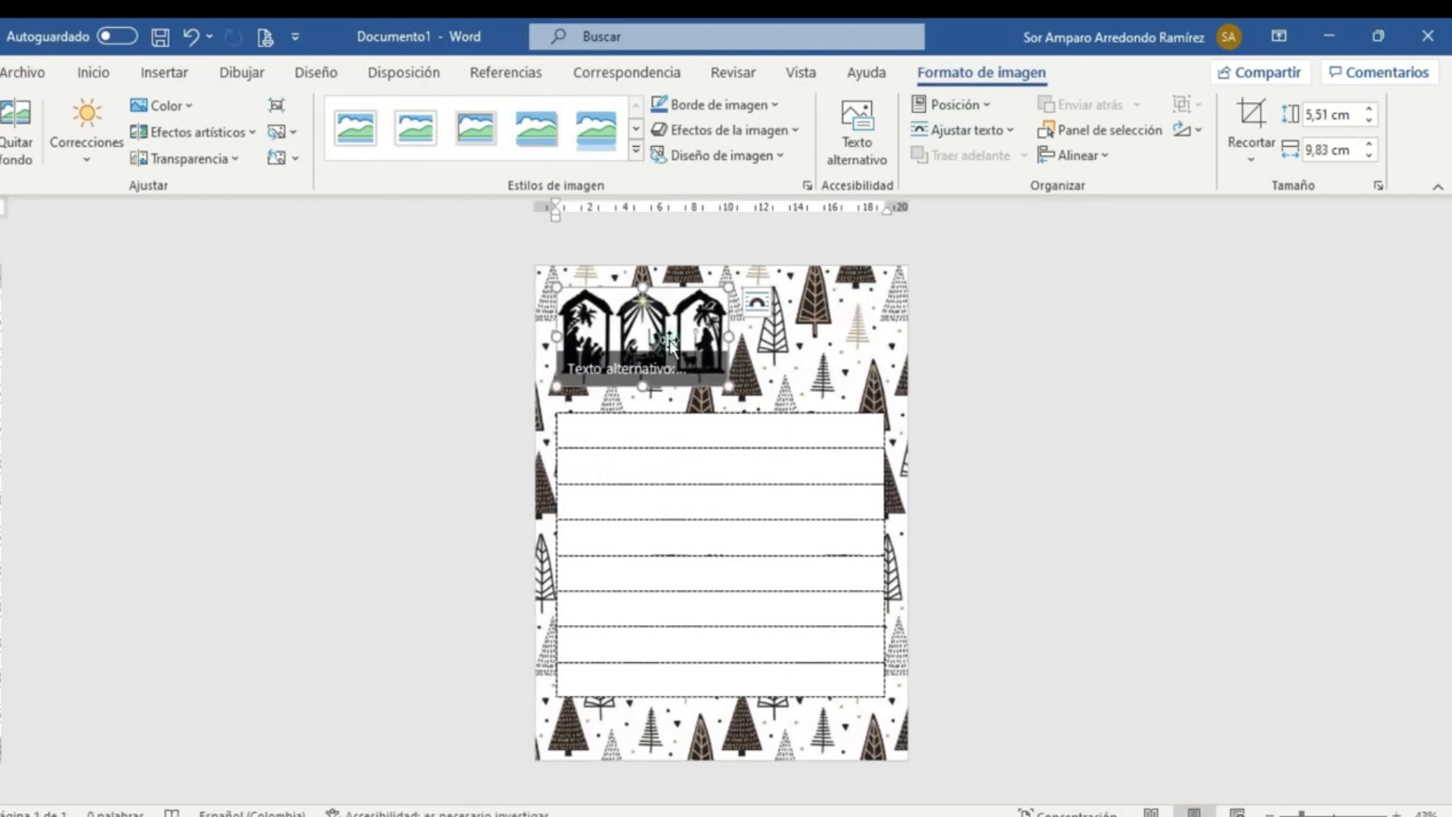
Put the nativity picture in front of the text, shift the table down slightly and centre the picture just above it.
{"action": "left_click", "coordinate": [756, 301]}
{"action": "left_click", "coordinate": [918, 509]}
{"action": "left_click_drag", "start_coordinate": [676, 291], "coordinate": [755, 309]}
{"action": "left_click_drag", "start_coordinate": [551, 406], "coordinate": [557, 444]}
{"action": "left_click", "coordinate": [724, 366]}
{"action": "left_click_drag", "start_coordinate": [761, 314], "coordinate": [766, 353]}
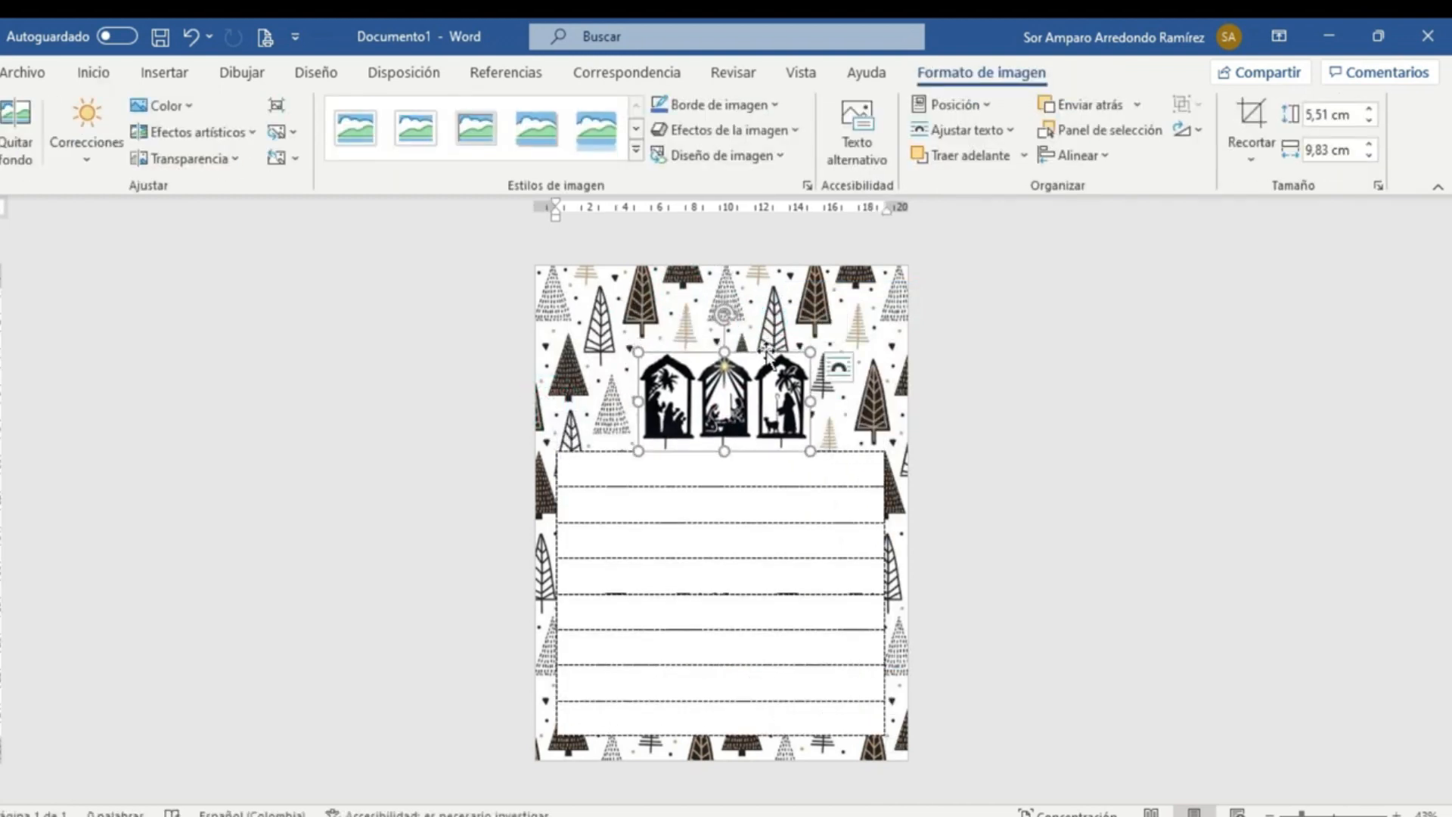
Try the Decolorar recolour on the three-arch nativity picture.
{"action": "left_click", "coordinate": [180, 110]}
{"action": "left_click", "coordinate": [418, 343]}
{"action": "left_click", "coordinate": [1214, 460]}
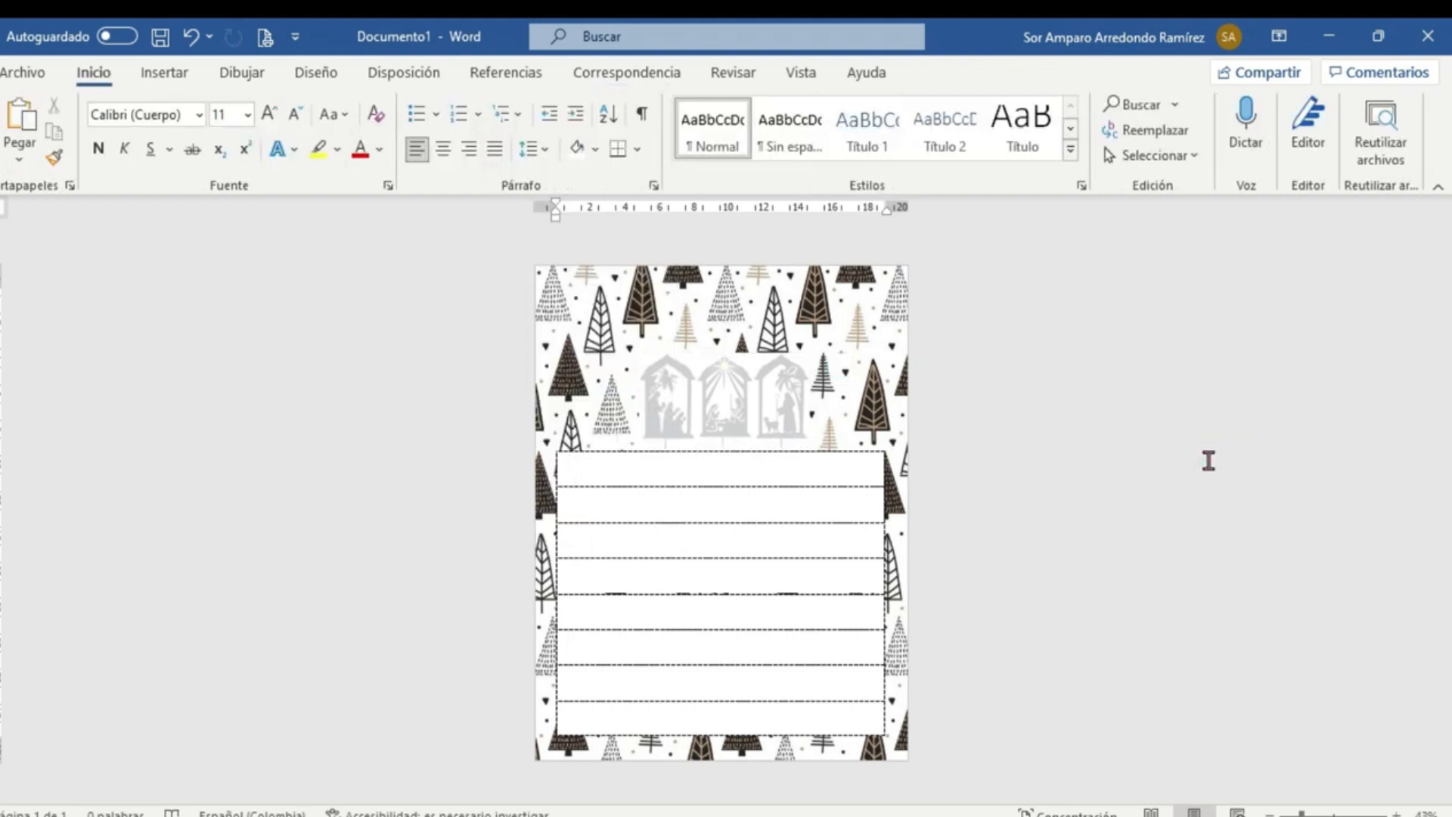
Recolour the three-arch nativity picture with the light grey variation.
{"action": "left_click", "coordinate": [726, 391]}
{"action": "left_click", "coordinate": [194, 110]}
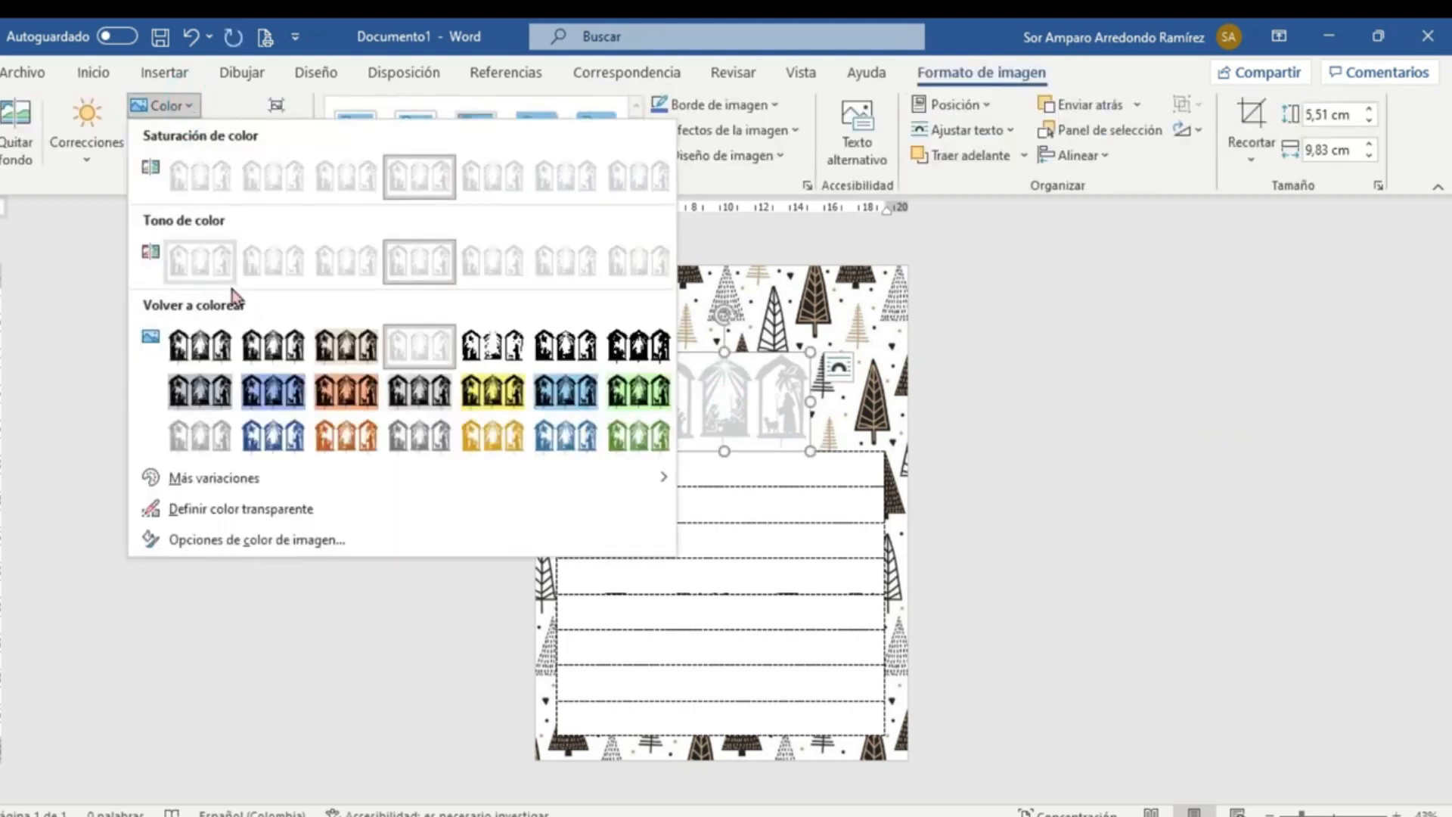
{"action": "left_click", "coordinate": [214, 433]}
{"action": "left_click", "coordinate": [1037, 438]}
Enlarge the three-arch nativity picture to 6,64 by 11,83 cm and centre it over the table's upper edge.
{"action": "left_click", "coordinate": [745, 414]}
{"action": "left_click_drag", "start_coordinate": [638, 353], "coordinate": [625, 345]}
{"action": "left_click_drag", "start_coordinate": [814, 451], "coordinate": [834, 463]}
{"action": "left_click_drag", "start_coordinate": [790, 420], "coordinate": [782, 410]}
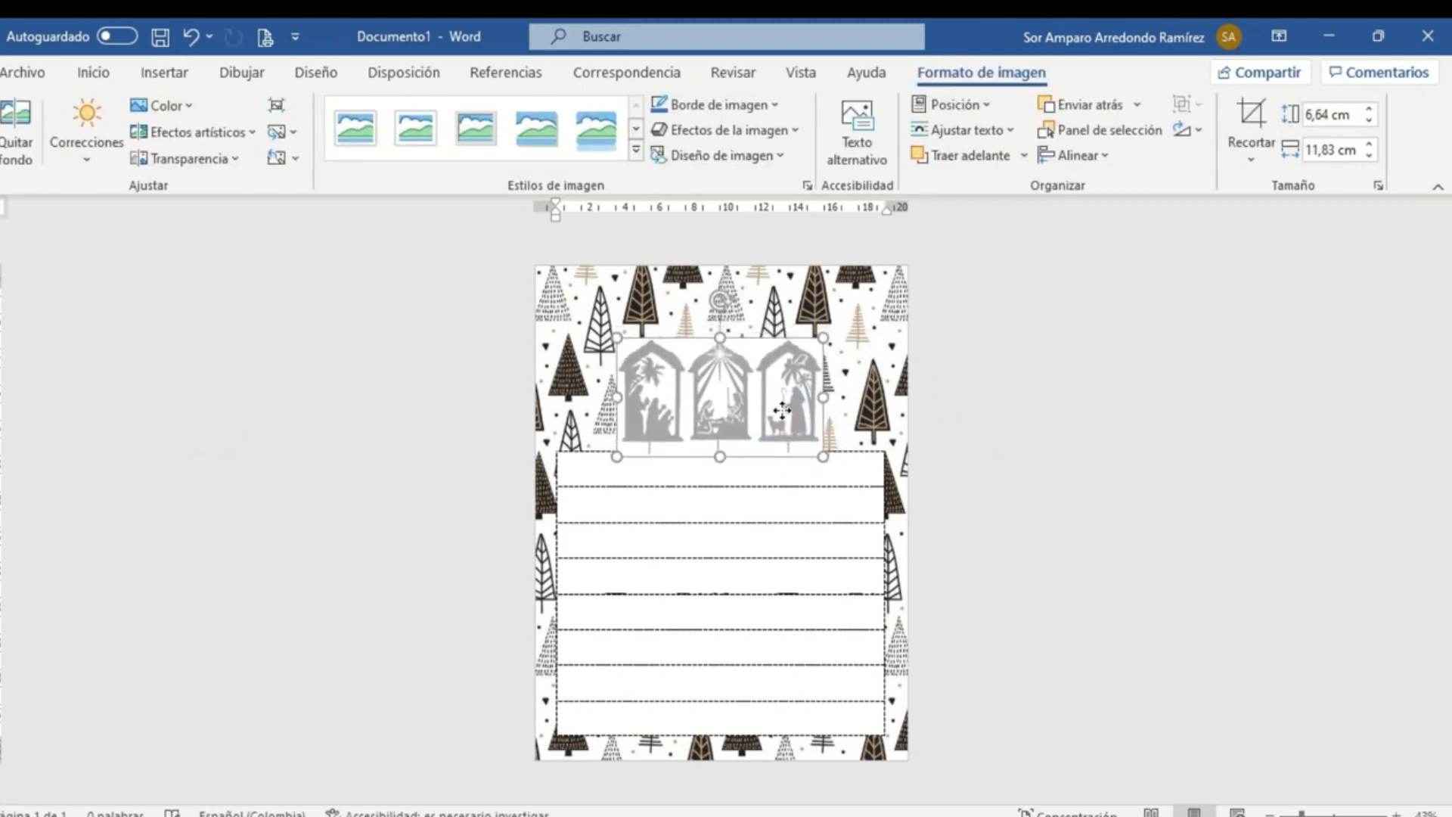
{"action": "left_click", "coordinate": [1052, 408]}
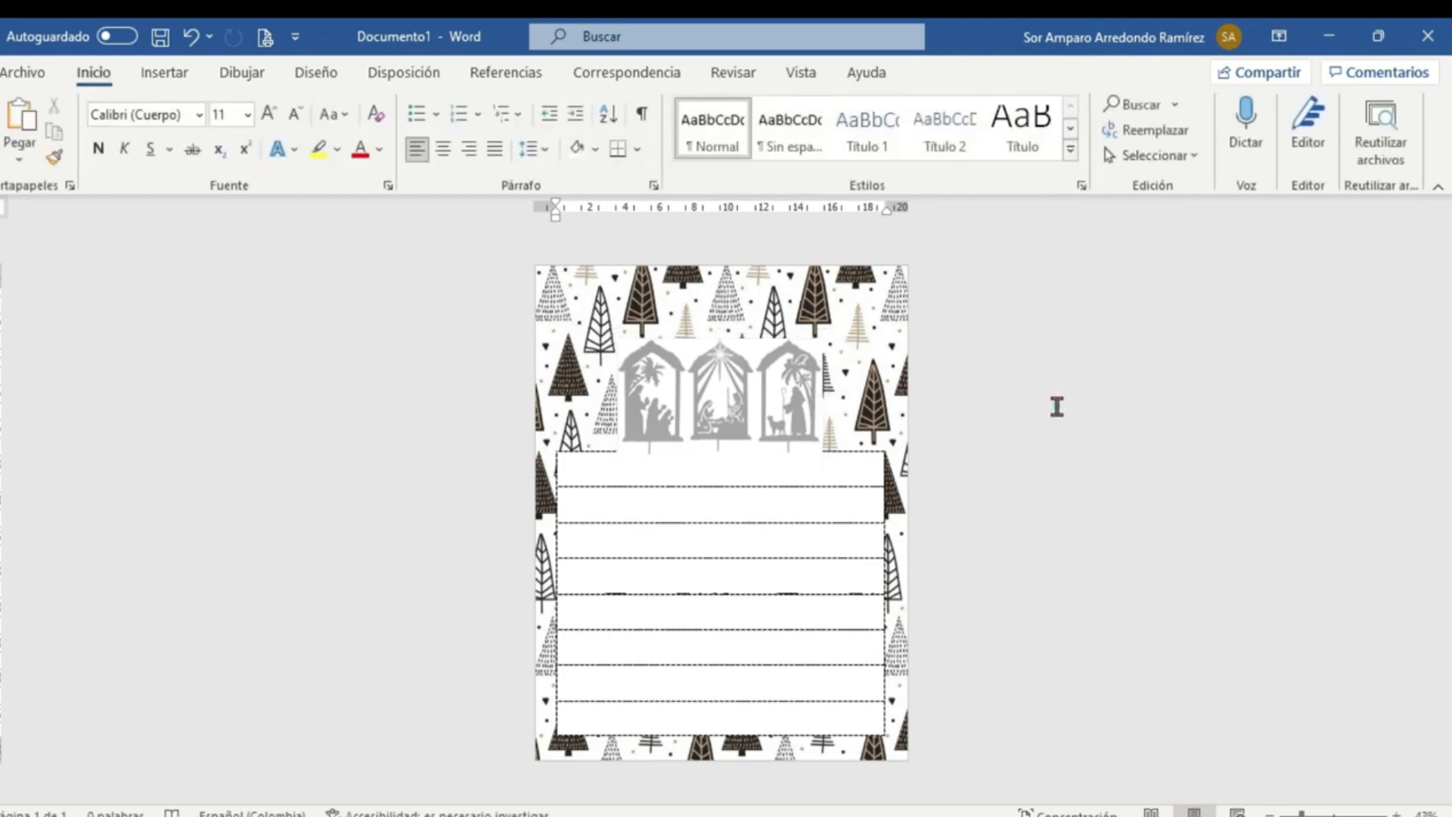
Add a plain black WordArt title reading "QUERIDO NIÑO JESÚS" and centre it in the table's first row under the nativity picture.
{"action": "left_click", "coordinate": [168, 75]}
{"action": "left_click", "coordinate": [1225, 131]}
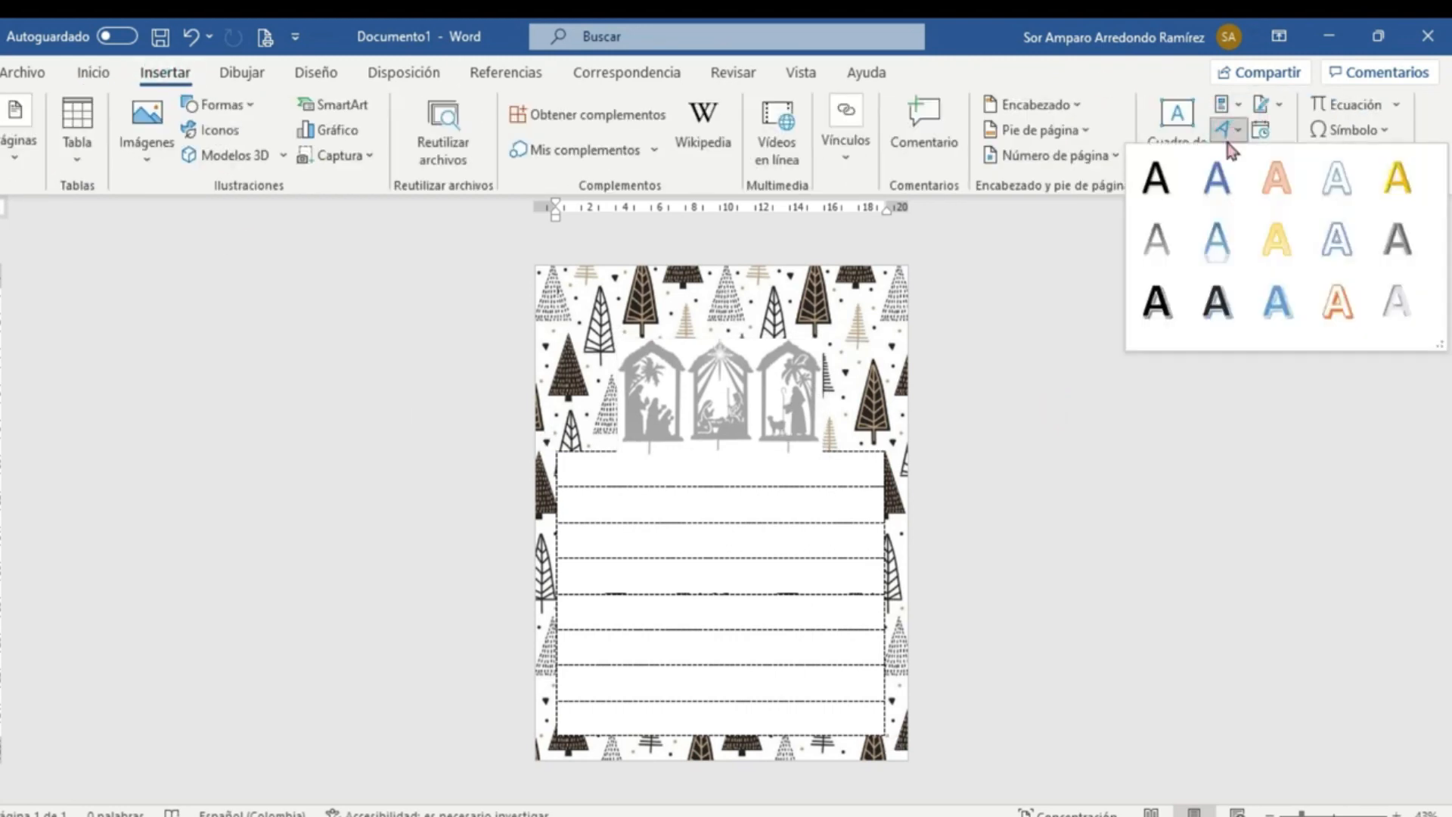
{"action": "left_click", "coordinate": [1158, 180]}
{"action": "type", "text": "QUERIDO"}
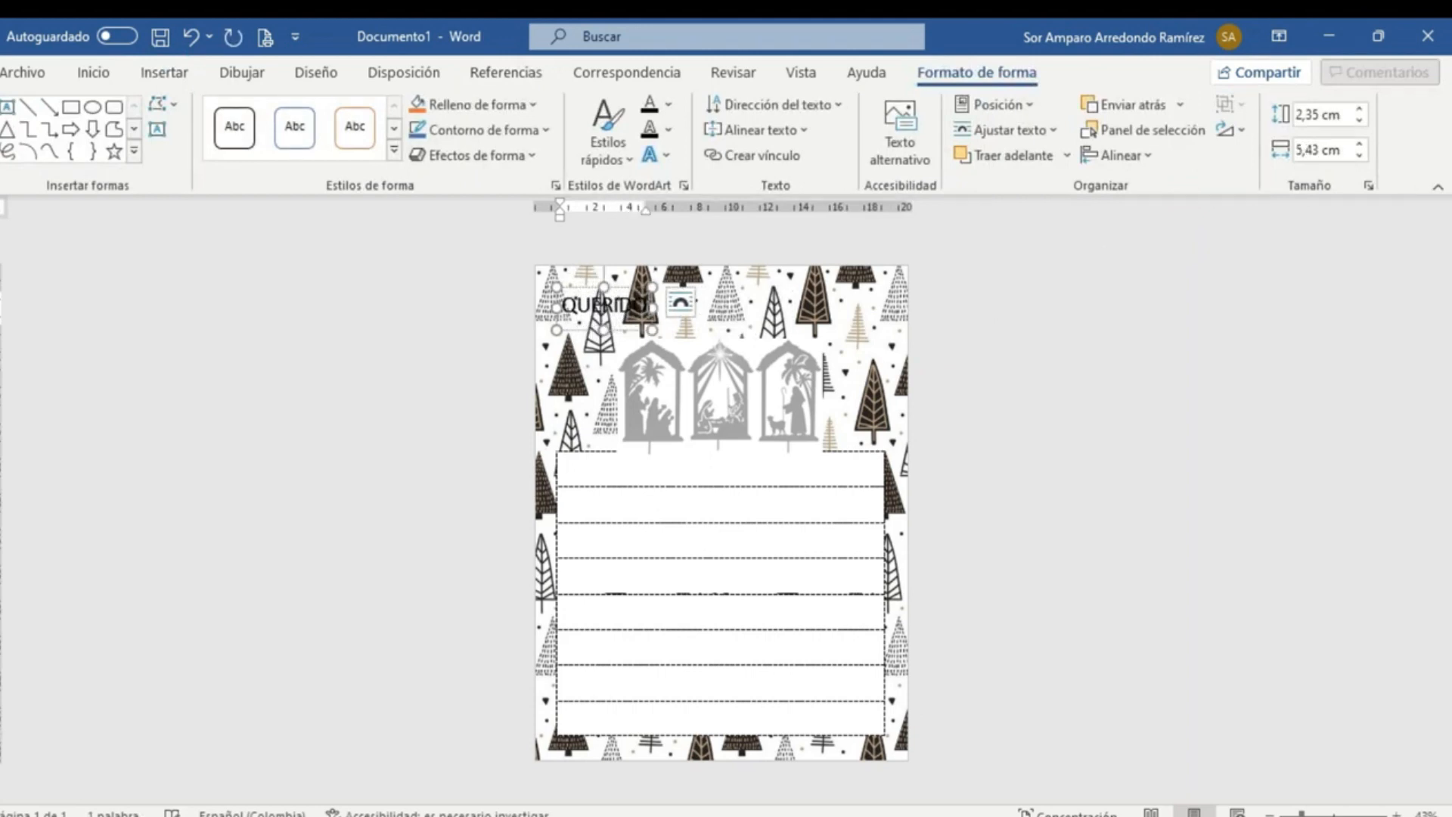
{"action": "type", "text": " NIÑO JESÚS"}
{"action": "left_click_drag", "start_coordinate": [712, 333], "coordinate": [762, 485]}
{"action": "left_click_drag", "start_coordinate": [705, 535], "coordinate": [827, 478]}
{"action": "left_click", "coordinate": [847, 510]}
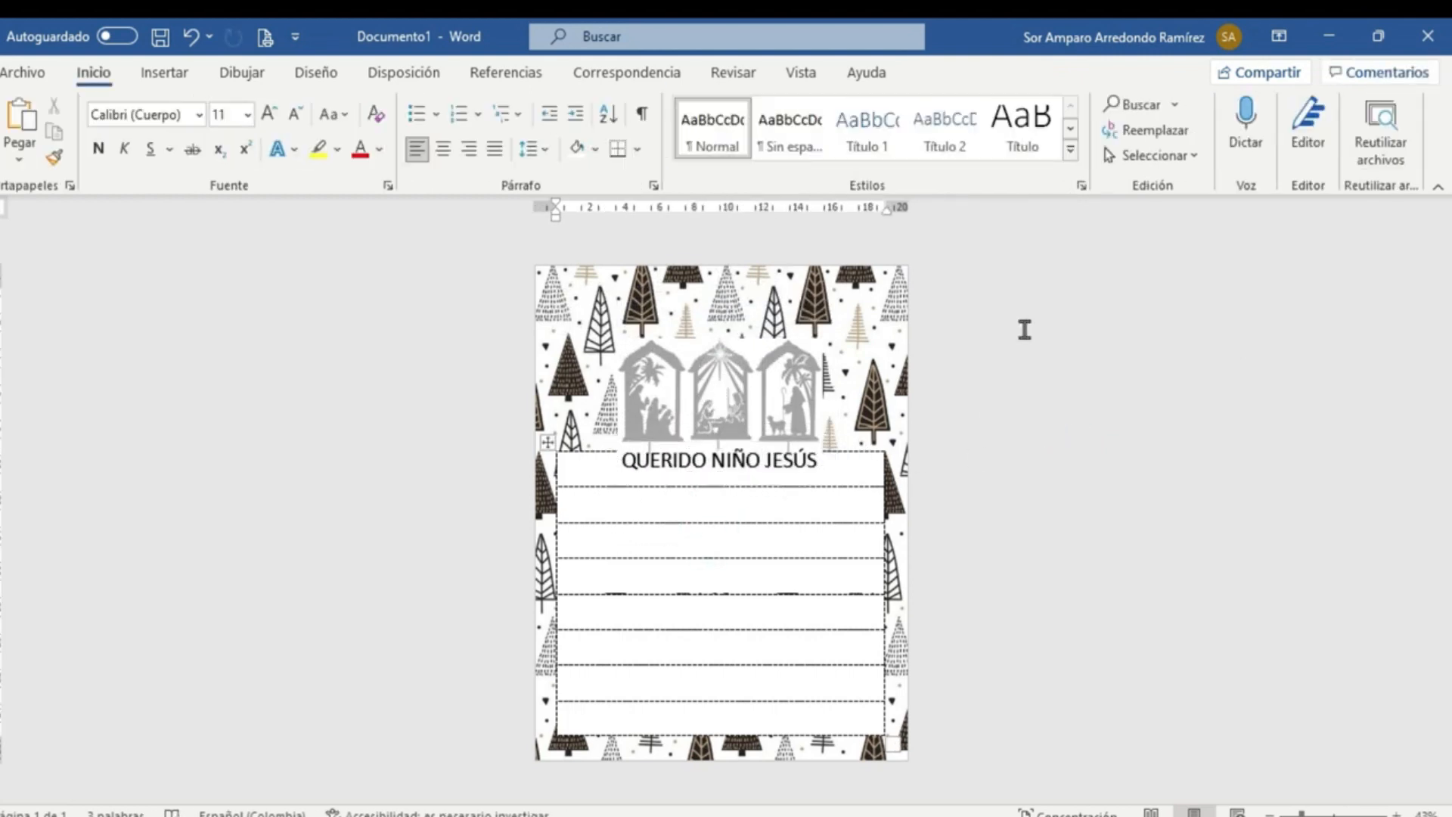
Insert the single-arch nativity picture from the computer and place it in front of the text.
{"action": "left_click", "coordinate": [165, 74]}
{"action": "left_click", "coordinate": [146, 130]}
{"action": "left_click", "coordinate": [211, 220]}
{"action": "scroll", "coordinate": [357, 351], "scroll_direction": "down", "scroll_amount": 5}
{"action": "double_click", "coordinate": [357, 352]}
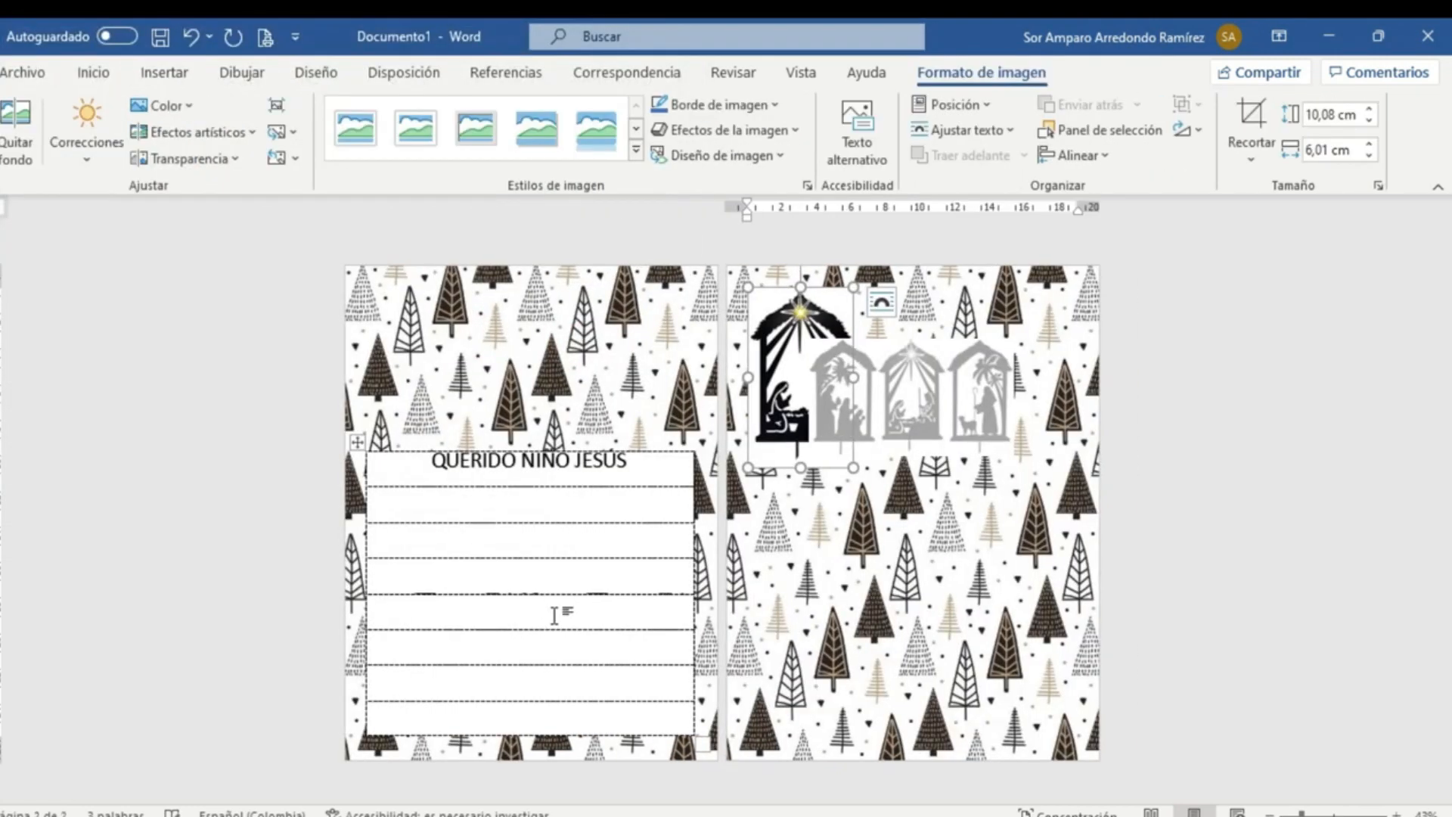
{"action": "left_click", "coordinate": [881, 302]}
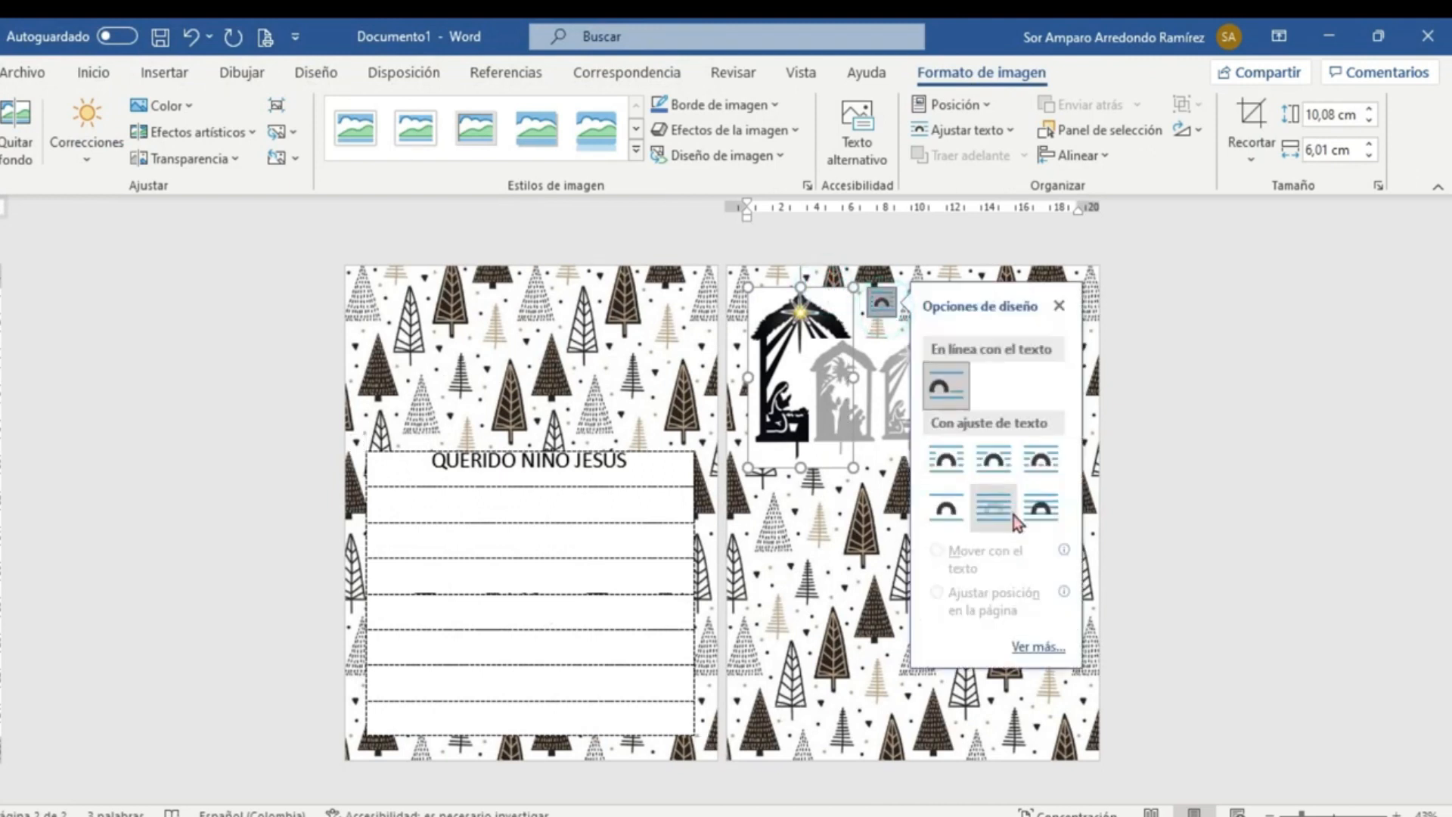
{"action": "left_click", "coordinate": [1040, 506]}
{"action": "left_click", "coordinate": [691, 303]}
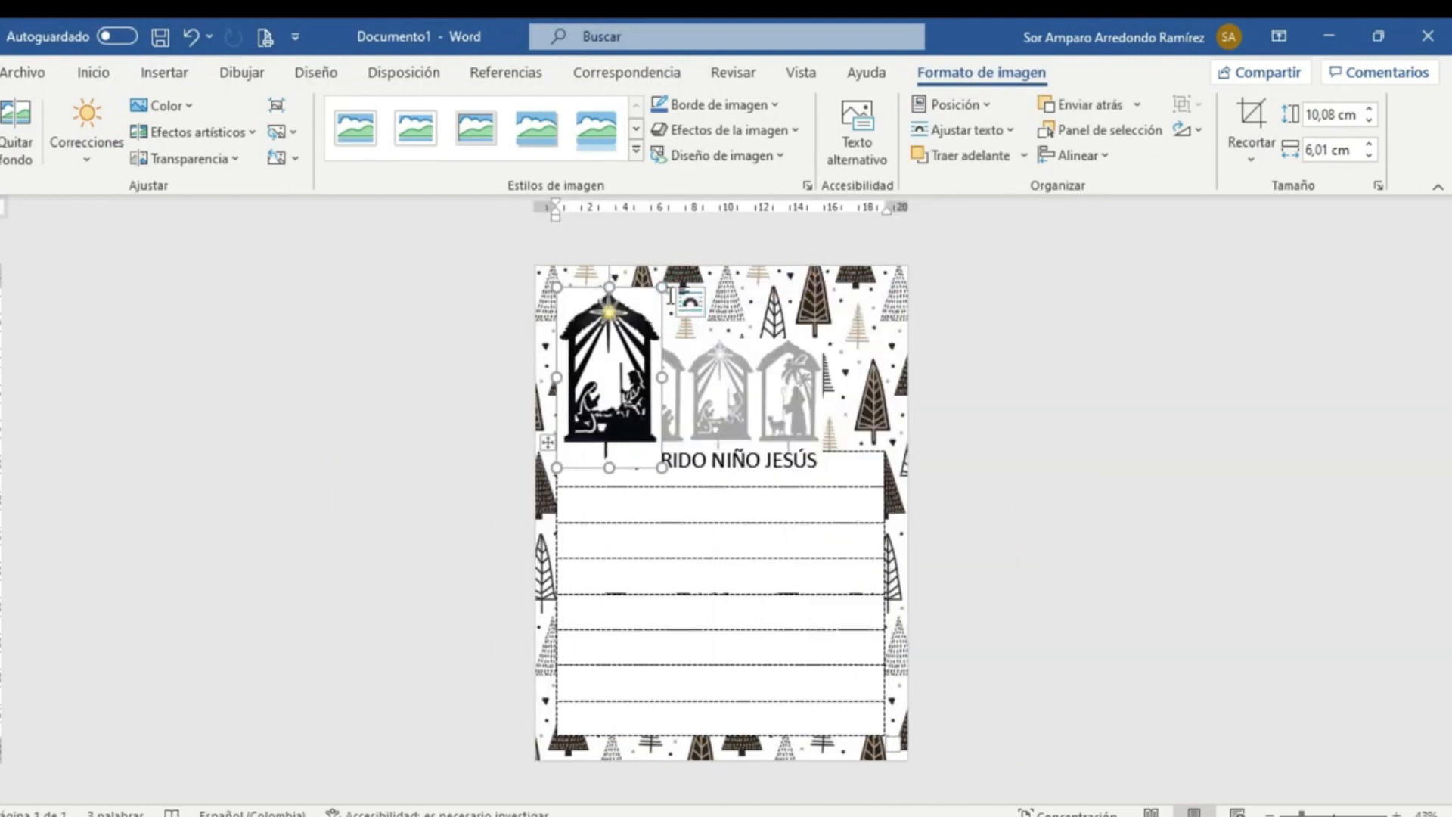
Recolour the single-arch nativity picture light grey and move it toward the lower right of the table.
{"action": "left_click", "coordinate": [194, 107]}
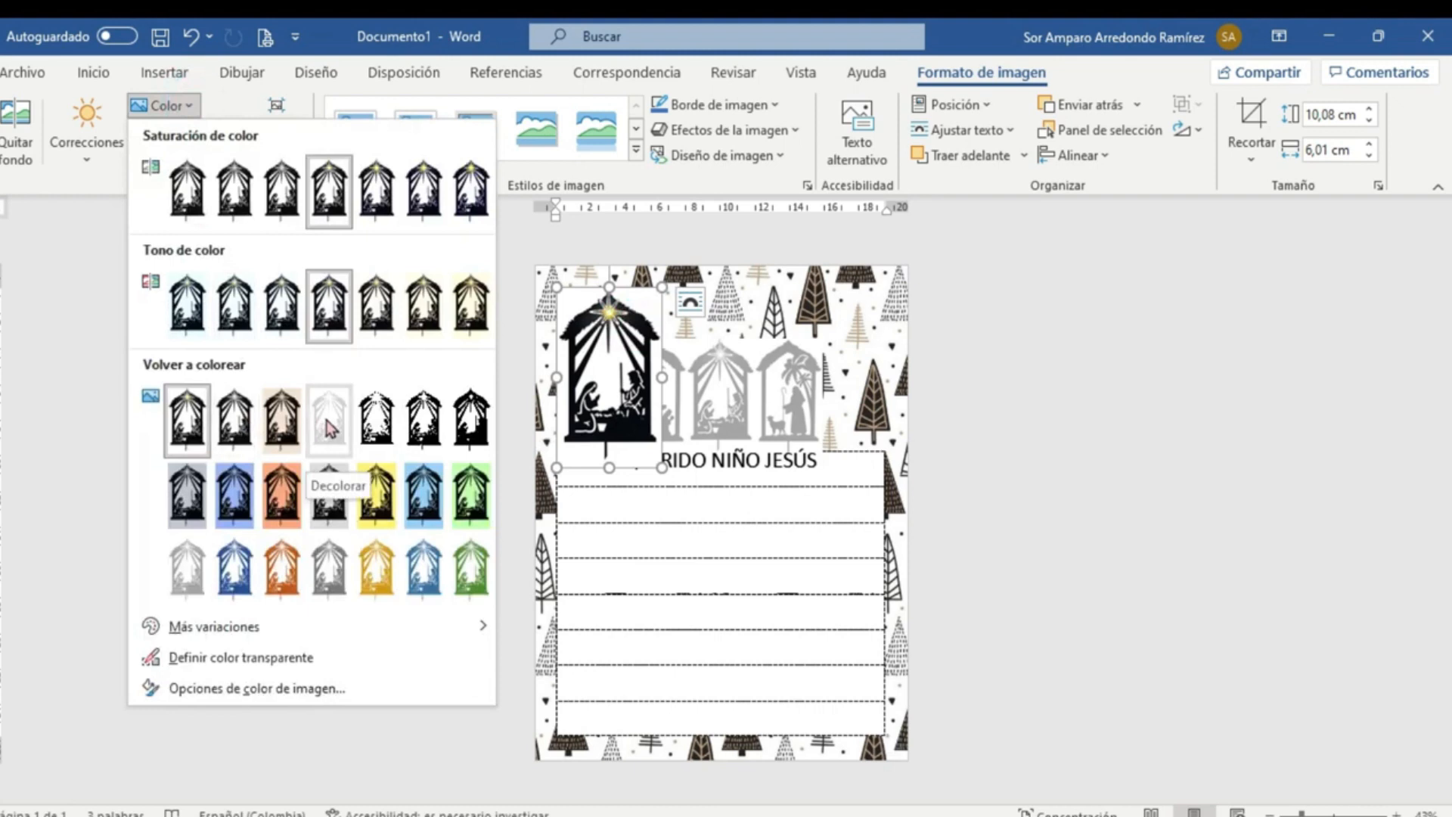
{"action": "left_click", "coordinate": [195, 584]}
{"action": "left_click_drag", "start_coordinate": [658, 289], "coordinate": [865, 620]}
{"action": "left_click", "coordinate": [1124, 542]}
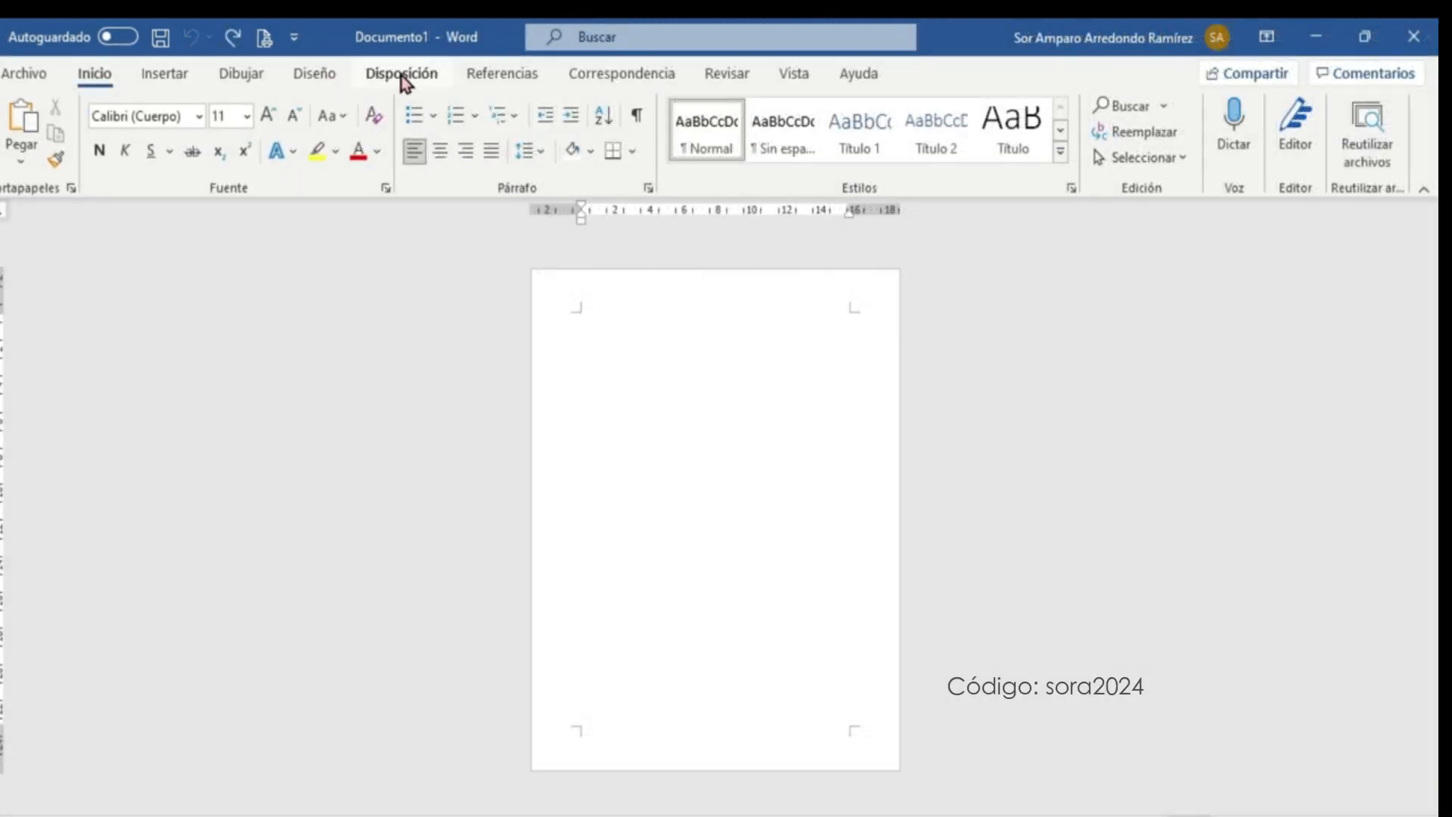
Set up the new blank page with narrow margins, portrait orientation and the paper size.
{"action": "left_click", "coordinate": [403, 76]}
{"action": "left_click", "coordinate": [29, 163]}
{"action": "left_click", "coordinate": [27, 389]}
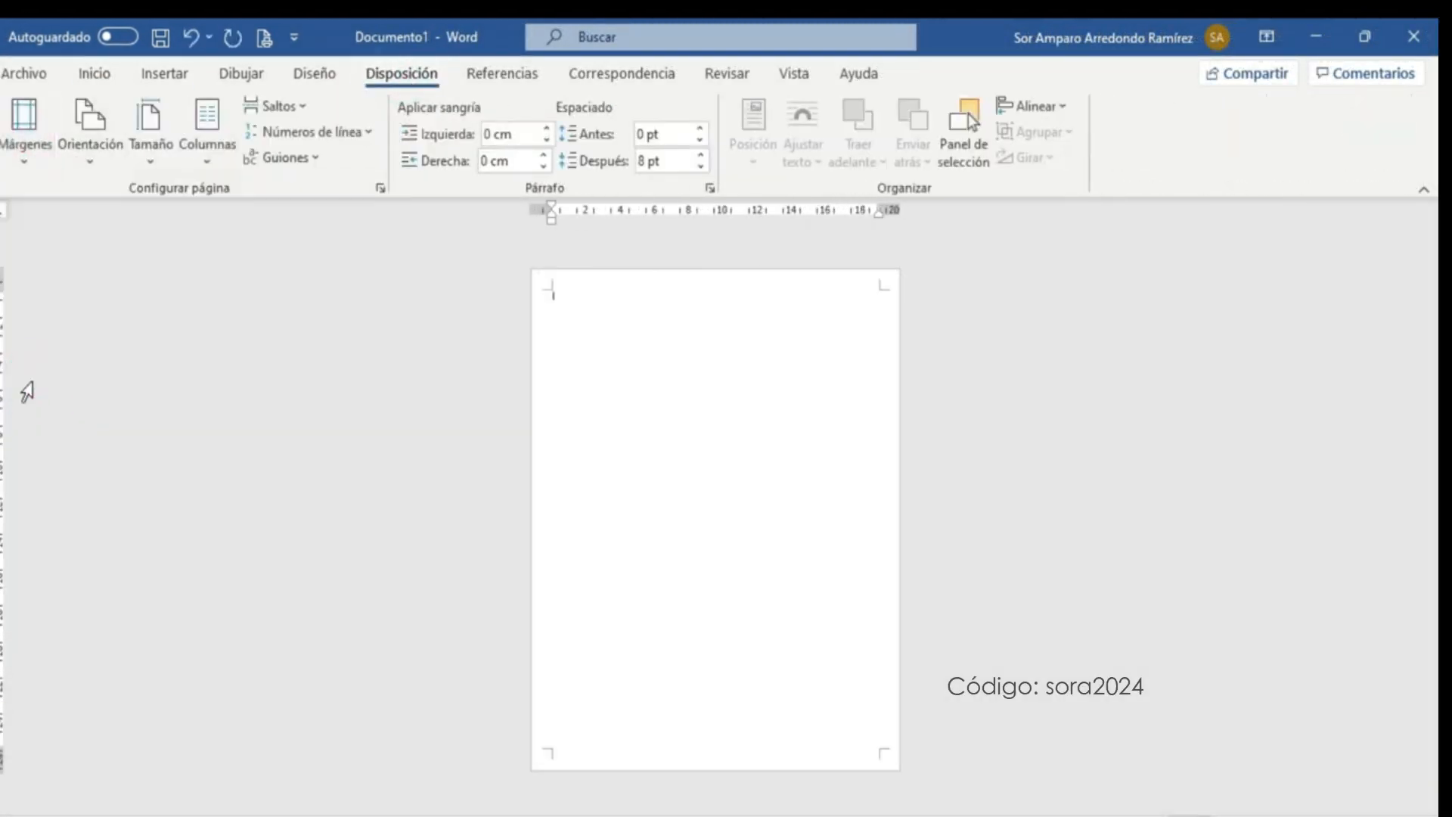
{"action": "left_click", "coordinate": [90, 151]}
{"action": "left_click", "coordinate": [102, 198]}
{"action": "left_click", "coordinate": [151, 147]}
{"action": "left_click", "coordinate": [195, 206]}
{"action": "left_click", "coordinate": [315, 74]}
Search the icon library for "navidad" and insert the solid tree, holly, wreath, stocking and bells icons.
{"action": "left_click", "coordinate": [179, 83]}
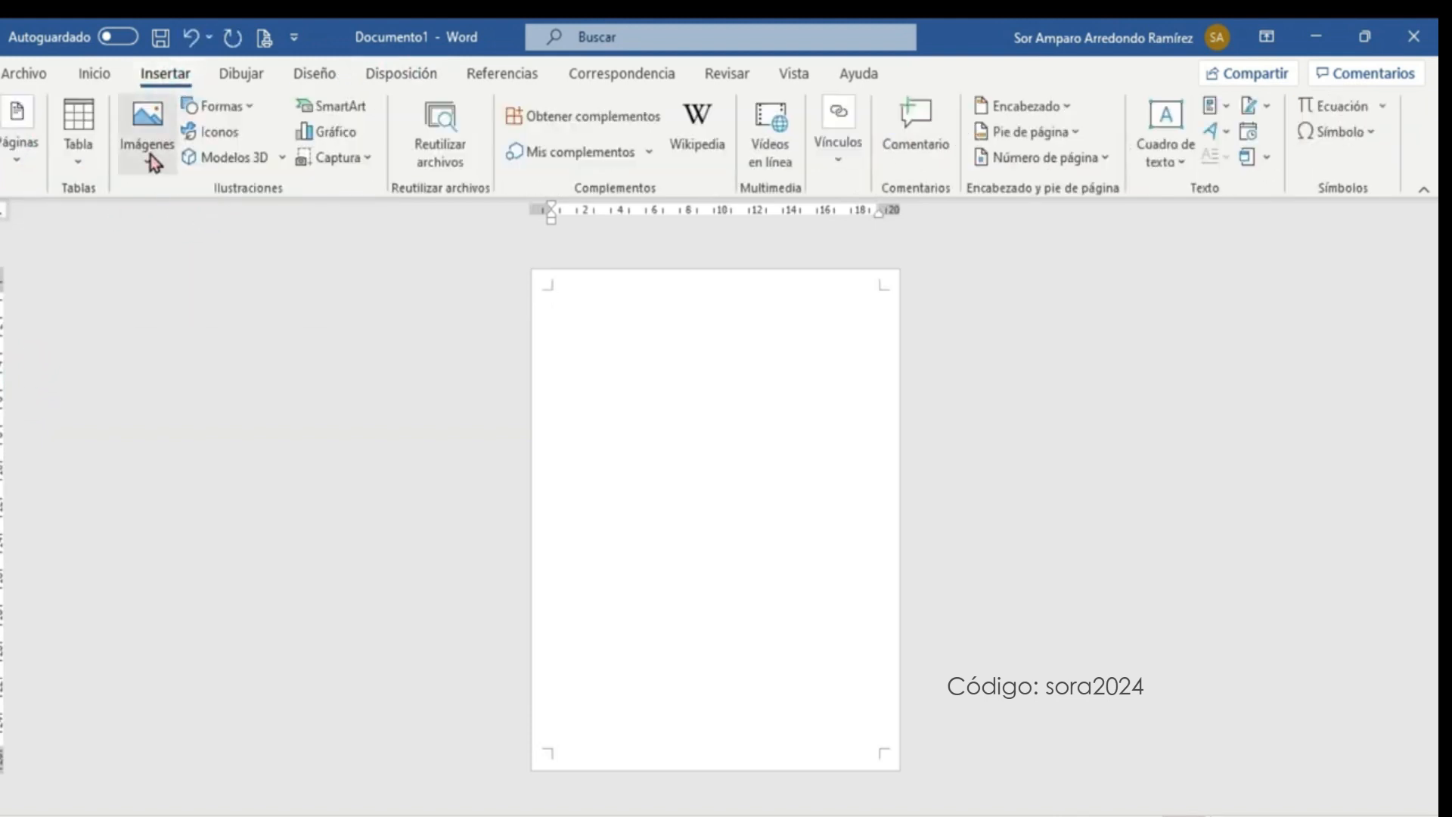
{"action": "left_click", "coordinate": [222, 134]}
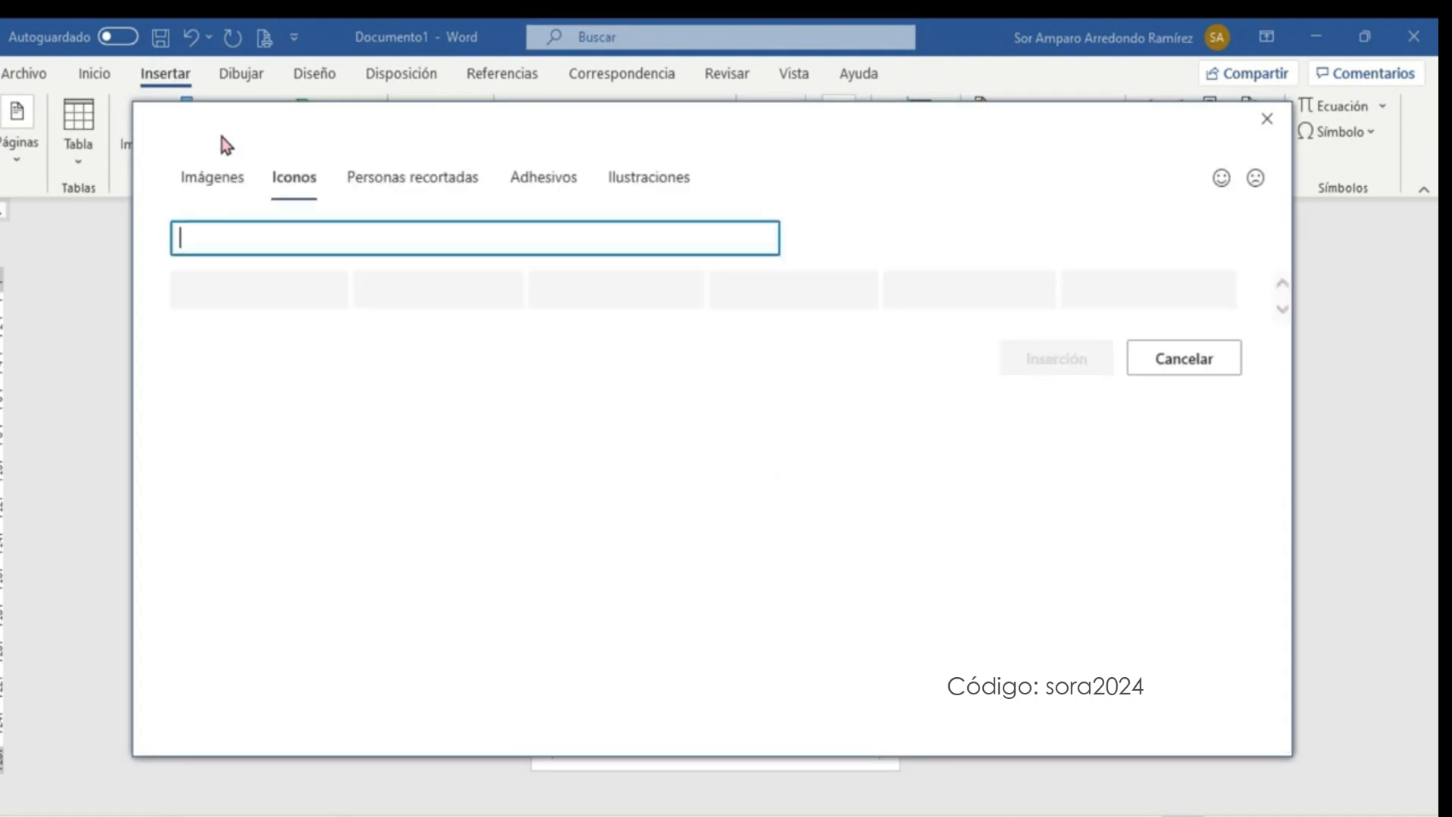
{"action": "type", "text": "vidad"}
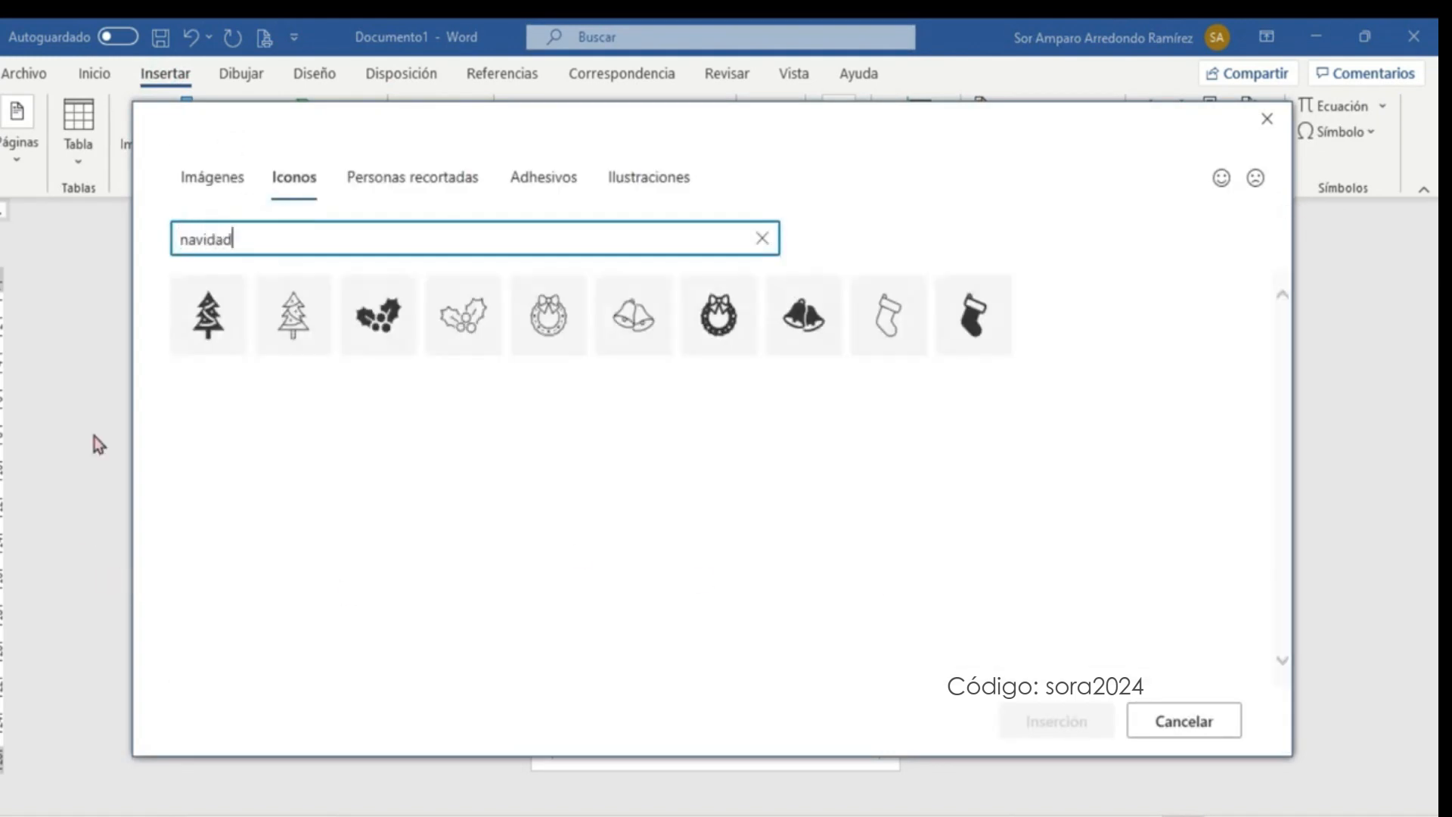
{"action": "left_click", "coordinate": [213, 334]}
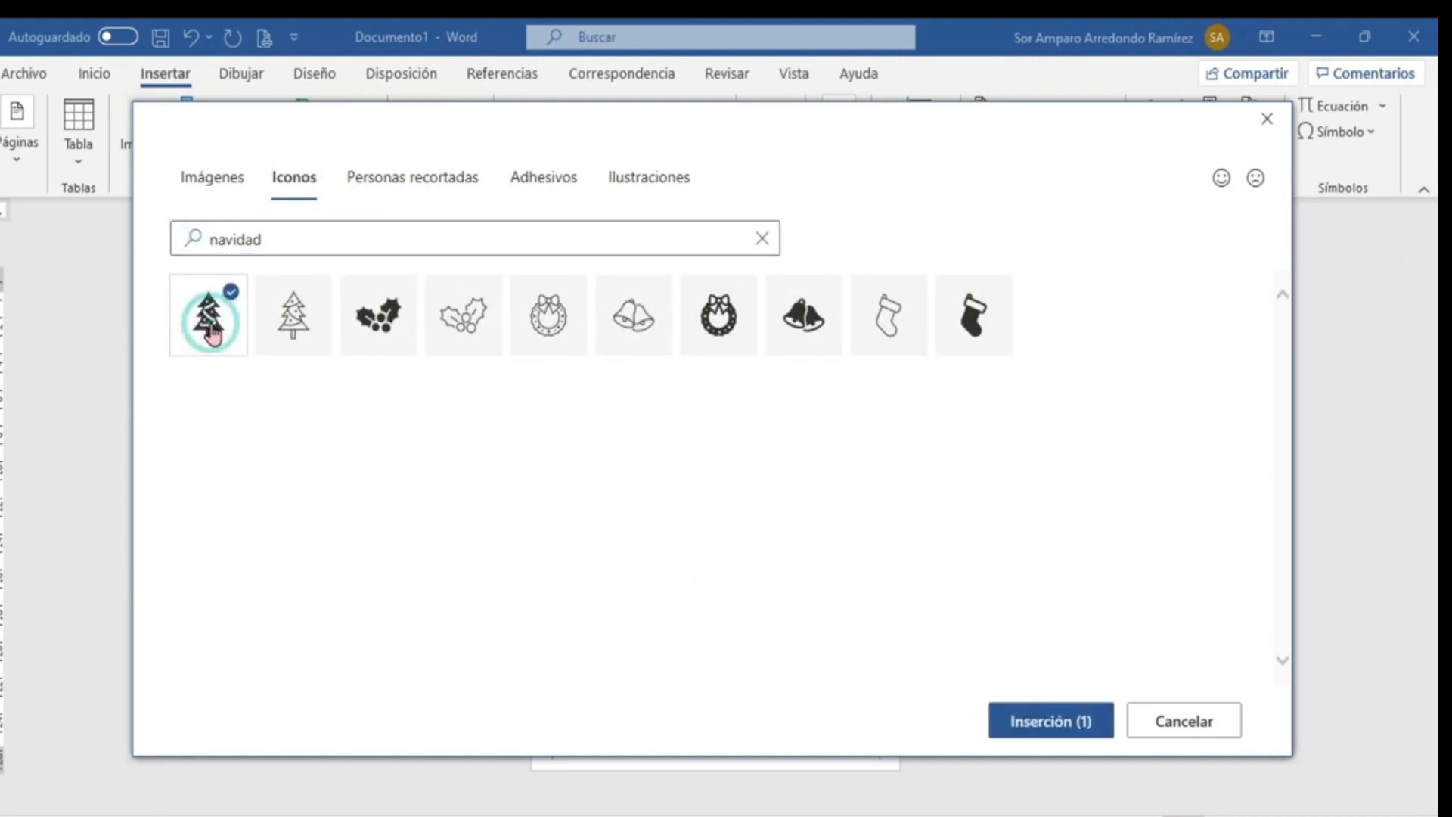
{"action": "left_click", "coordinate": [380, 330]}
{"action": "left_click", "coordinate": [731, 330]}
{"action": "left_click", "coordinate": [973, 322]}
{"action": "left_click", "coordinate": [791, 345]}
{"action": "left_click", "coordinate": [1050, 721]}
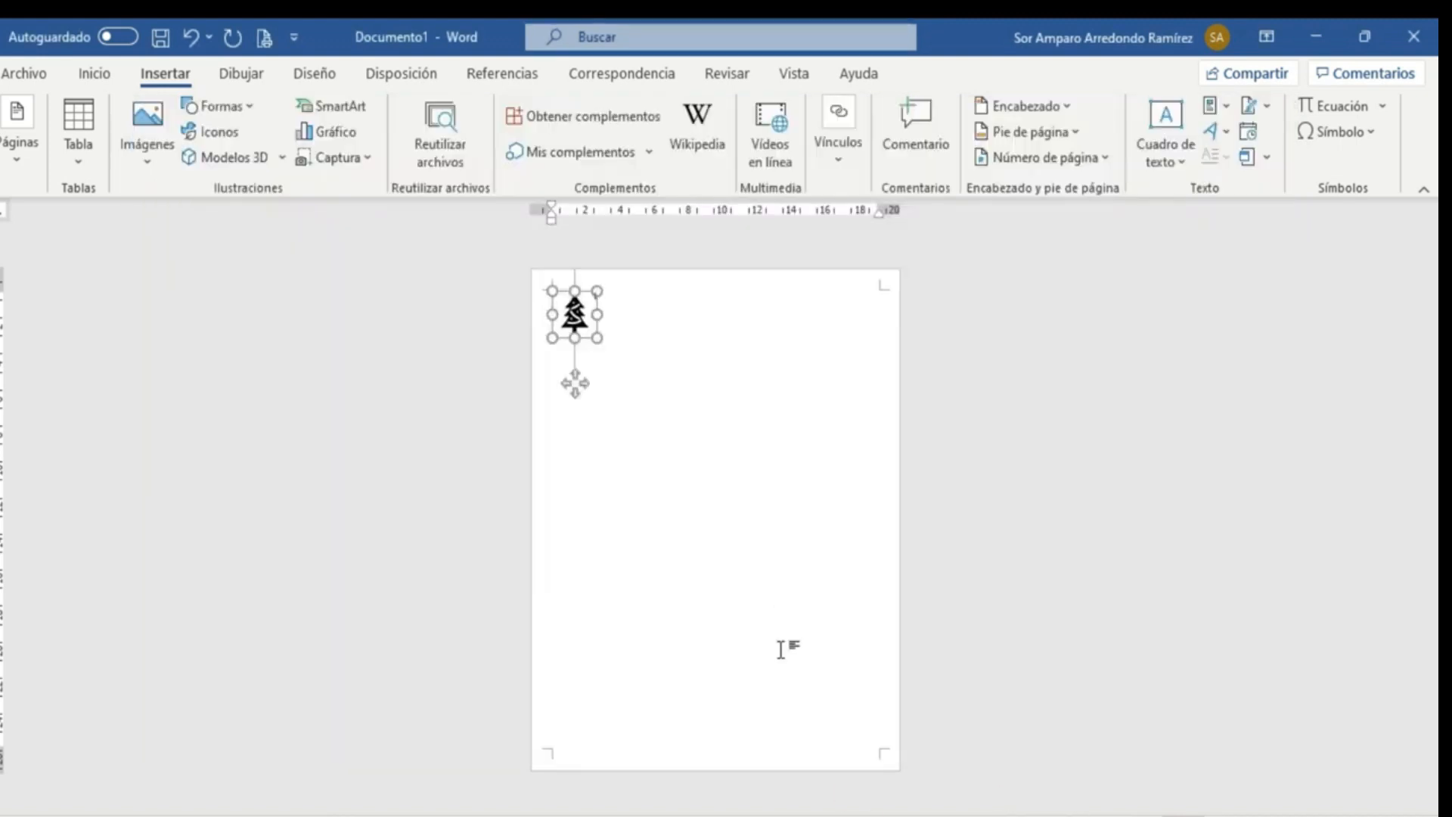
Arrange the stocking, holly and tree icons down the page's left edge and the wreath and bells down its right edge.
{"action": "left_click", "coordinate": [703, 516]}
{"action": "left_click", "coordinate": [573, 313]}
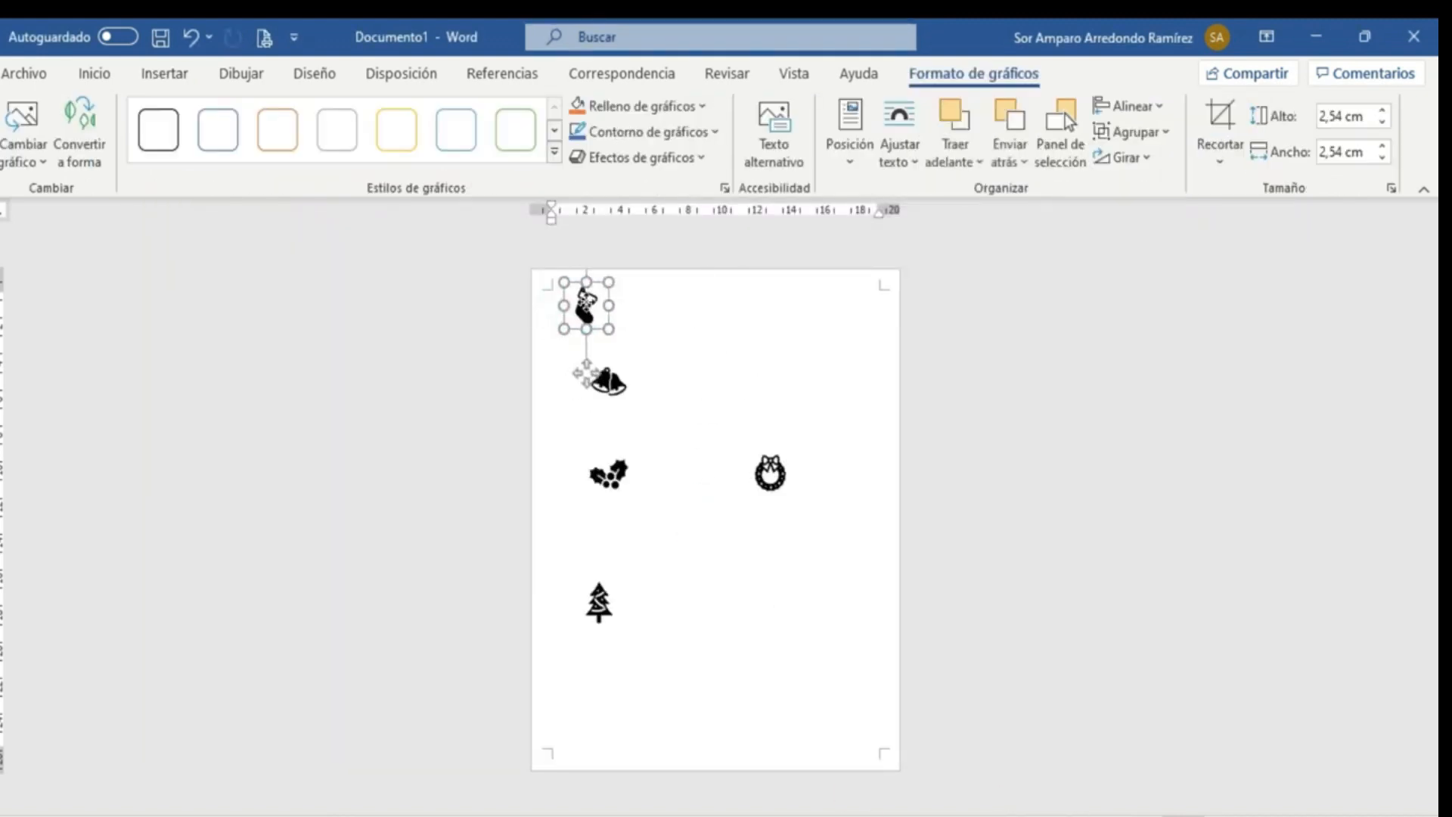
{"action": "left_click_drag", "start_coordinate": [584, 302], "coordinate": [560, 340]}
{"action": "left_click", "coordinate": [770, 467]}
{"action": "left_click_drag", "start_coordinate": [829, 424], "coordinate": [872, 343]}
{"action": "left_click", "coordinate": [562, 346]}
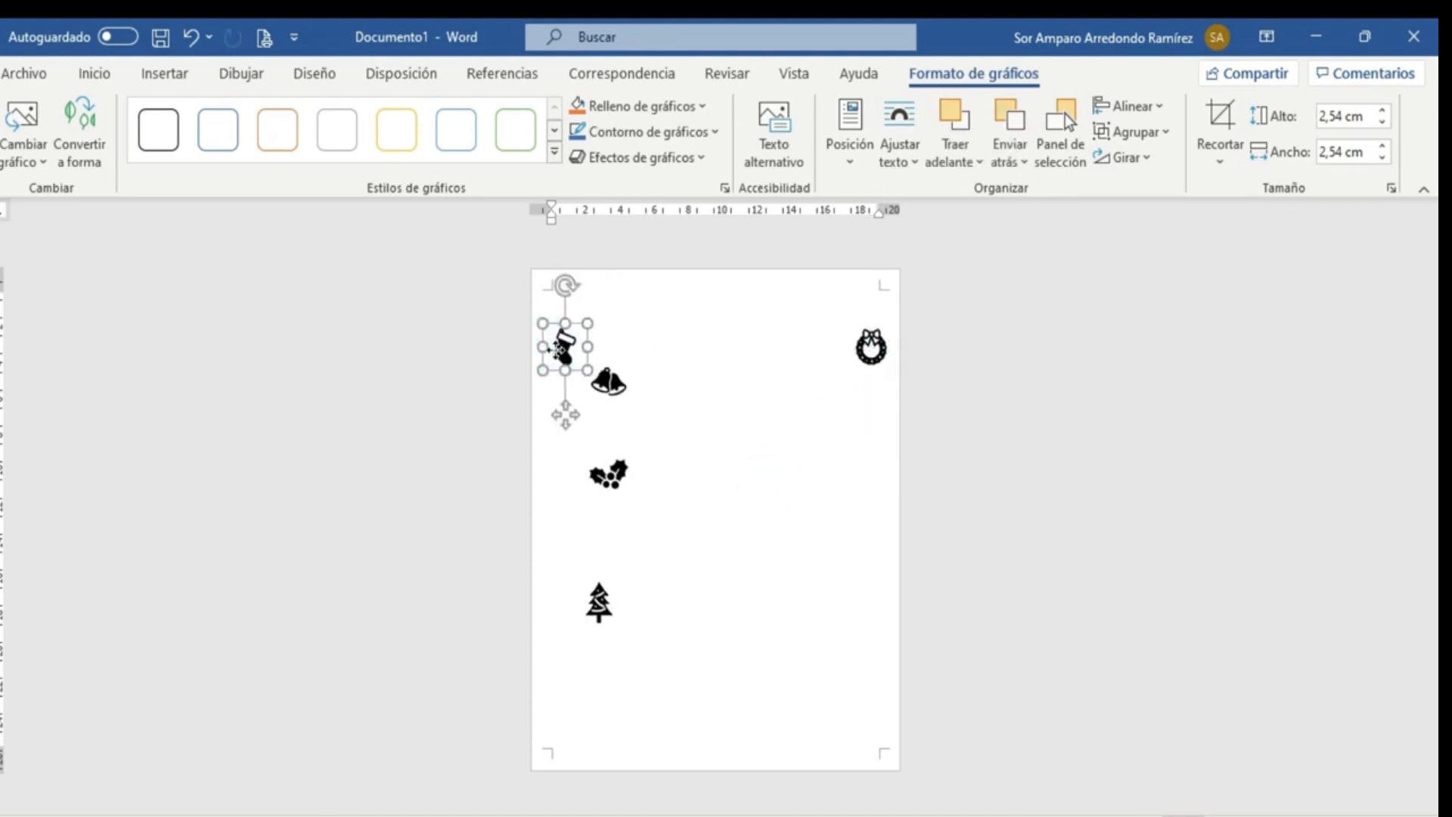
{"action": "left_click_drag", "start_coordinate": [616, 388], "coordinate": [864, 426]}
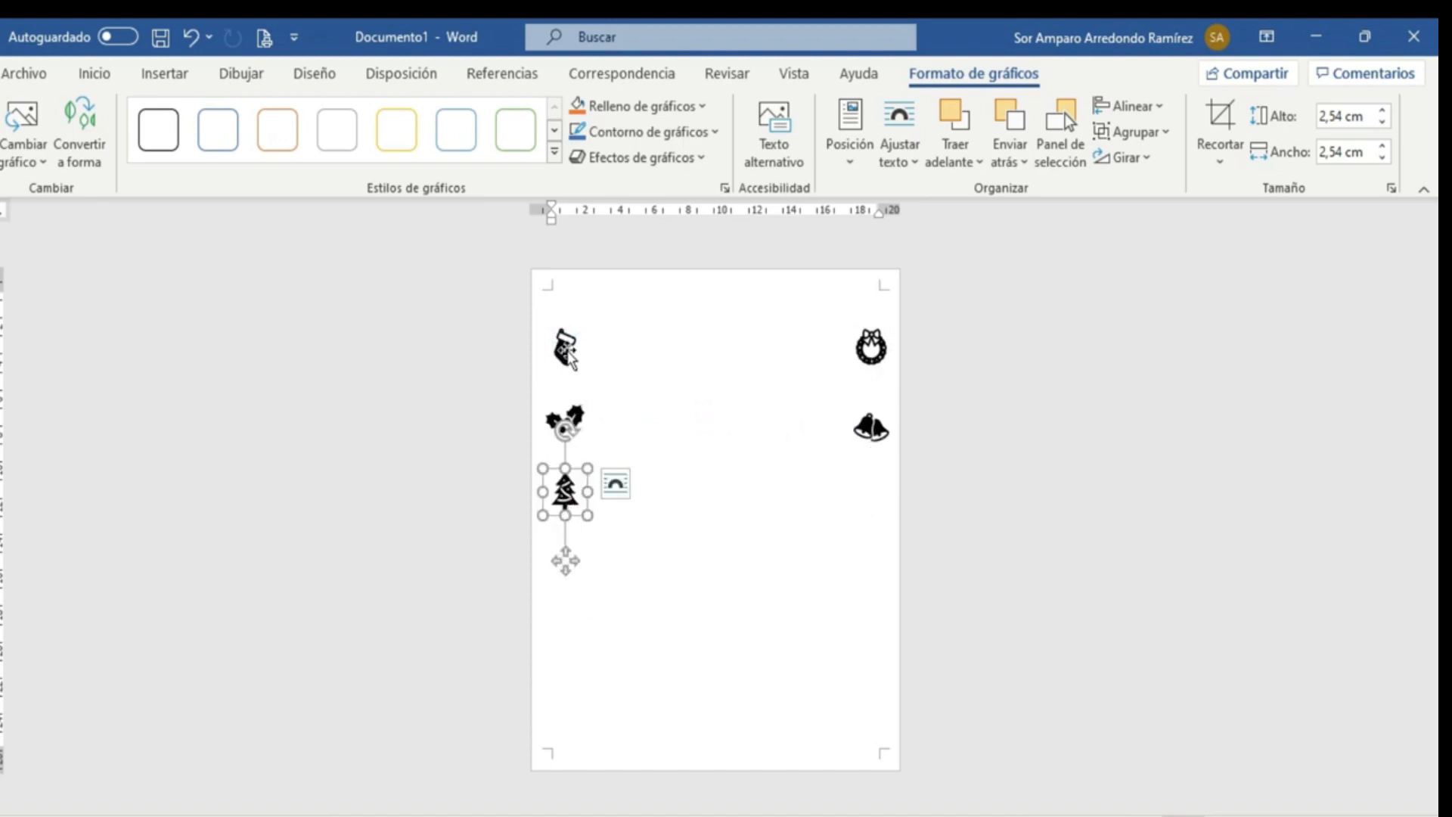
Copy the stocking and holly icons to the right edge below the bells, and the wreath to the left edge below the tree.
{"action": "left_click", "coordinate": [569, 354]}
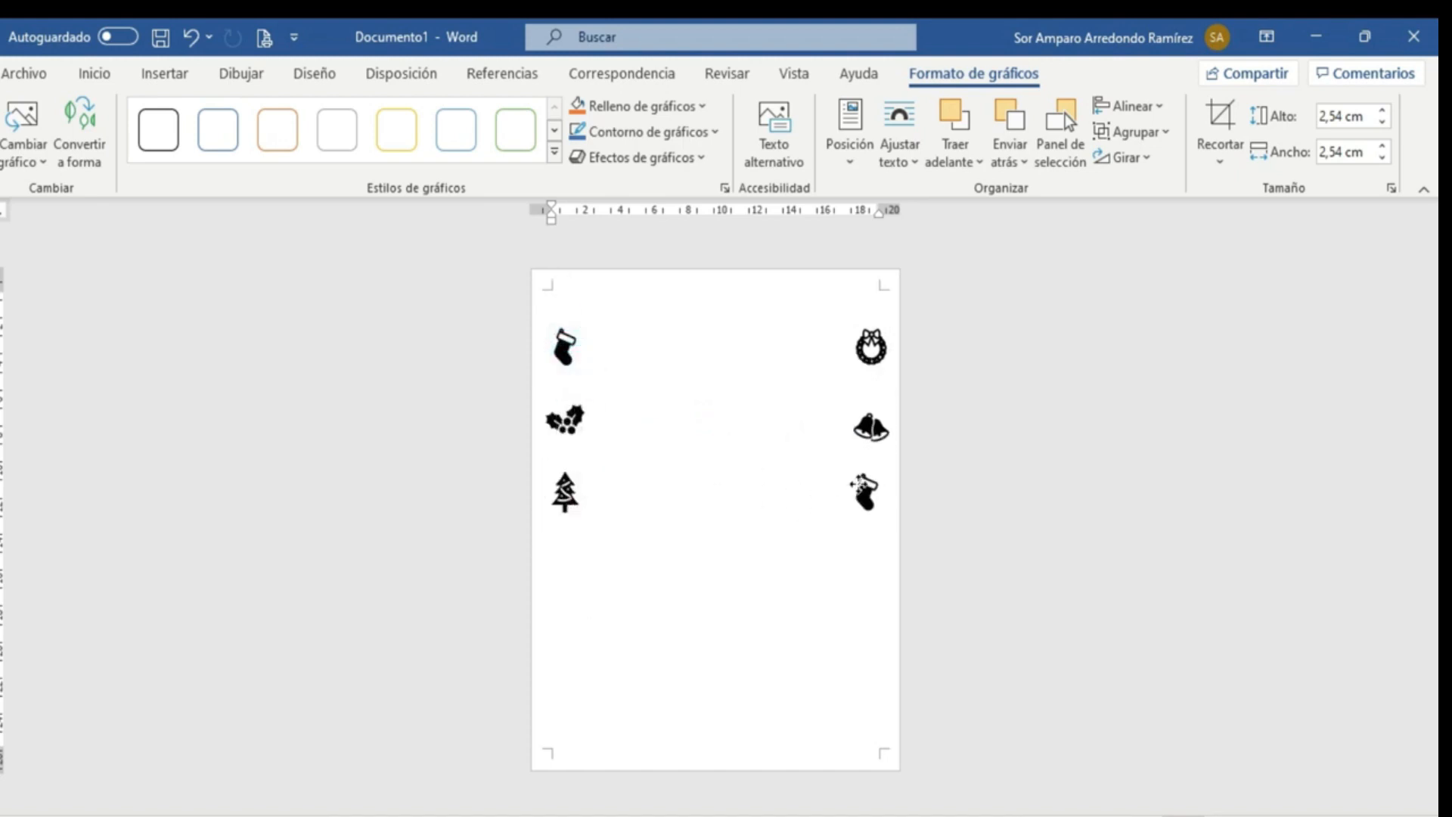
{"action": "left_click_drag", "start_coordinate": [859, 485], "coordinate": [859, 486]}
{"action": "left_click", "coordinate": [870, 352]}
{"action": "left_click_drag", "start_coordinate": [883, 370], "coordinate": [585, 582]}
{"action": "left_click", "coordinate": [612, 553]}
{"action": "left_click", "coordinate": [569, 426]}
{"action": "left_click_drag", "start_coordinate": [580, 442], "coordinate": [857, 569]}
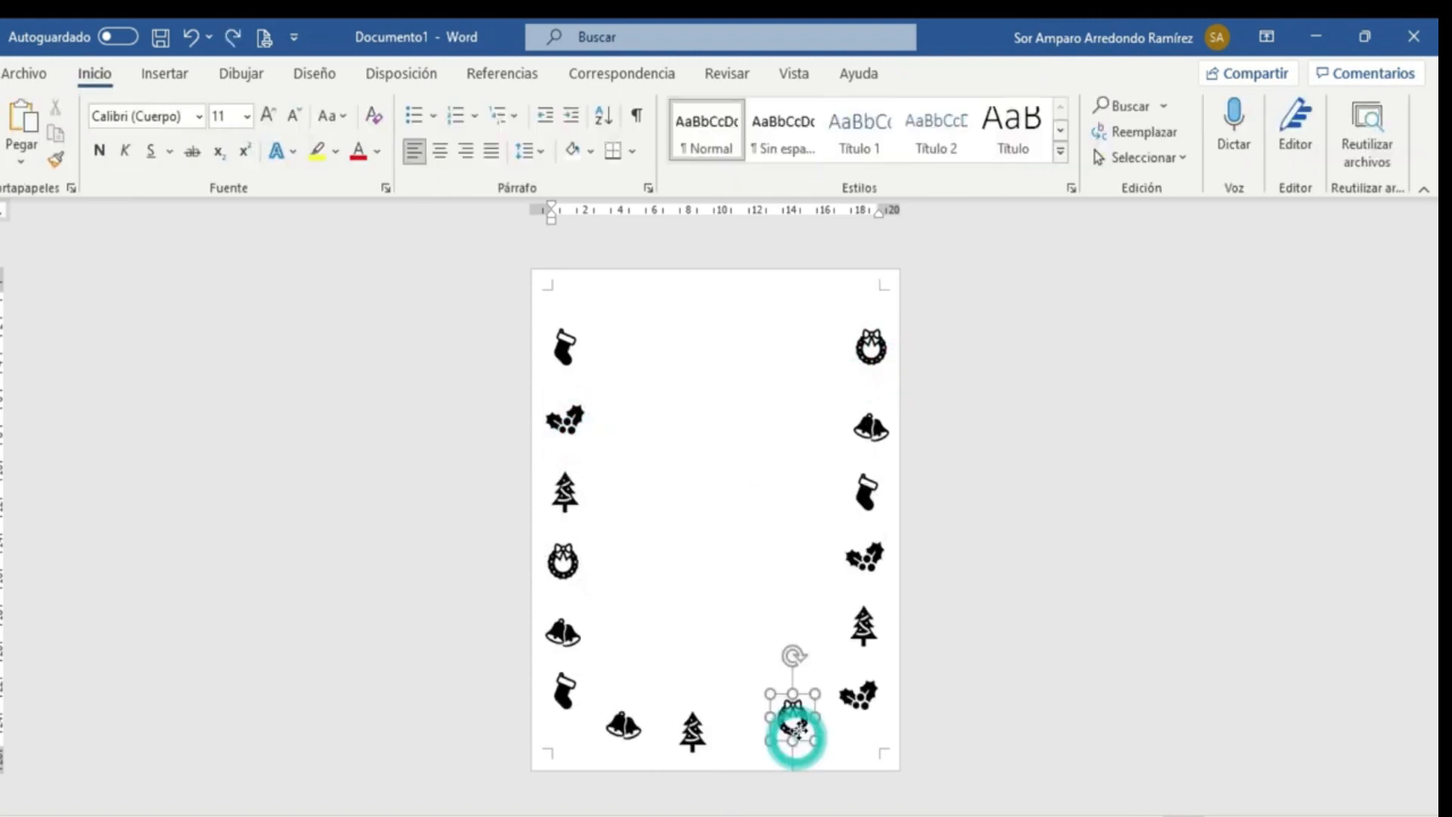
Space the wreath, tree and bells icons evenly along the page's bottom edge.
{"action": "left_click_drag", "start_coordinate": [790, 729], "coordinate": [792, 717]}
{"action": "left_click_drag", "start_coordinate": [690, 729], "coordinate": [636, 723]}
{"action": "left_click", "coordinate": [623, 725]}
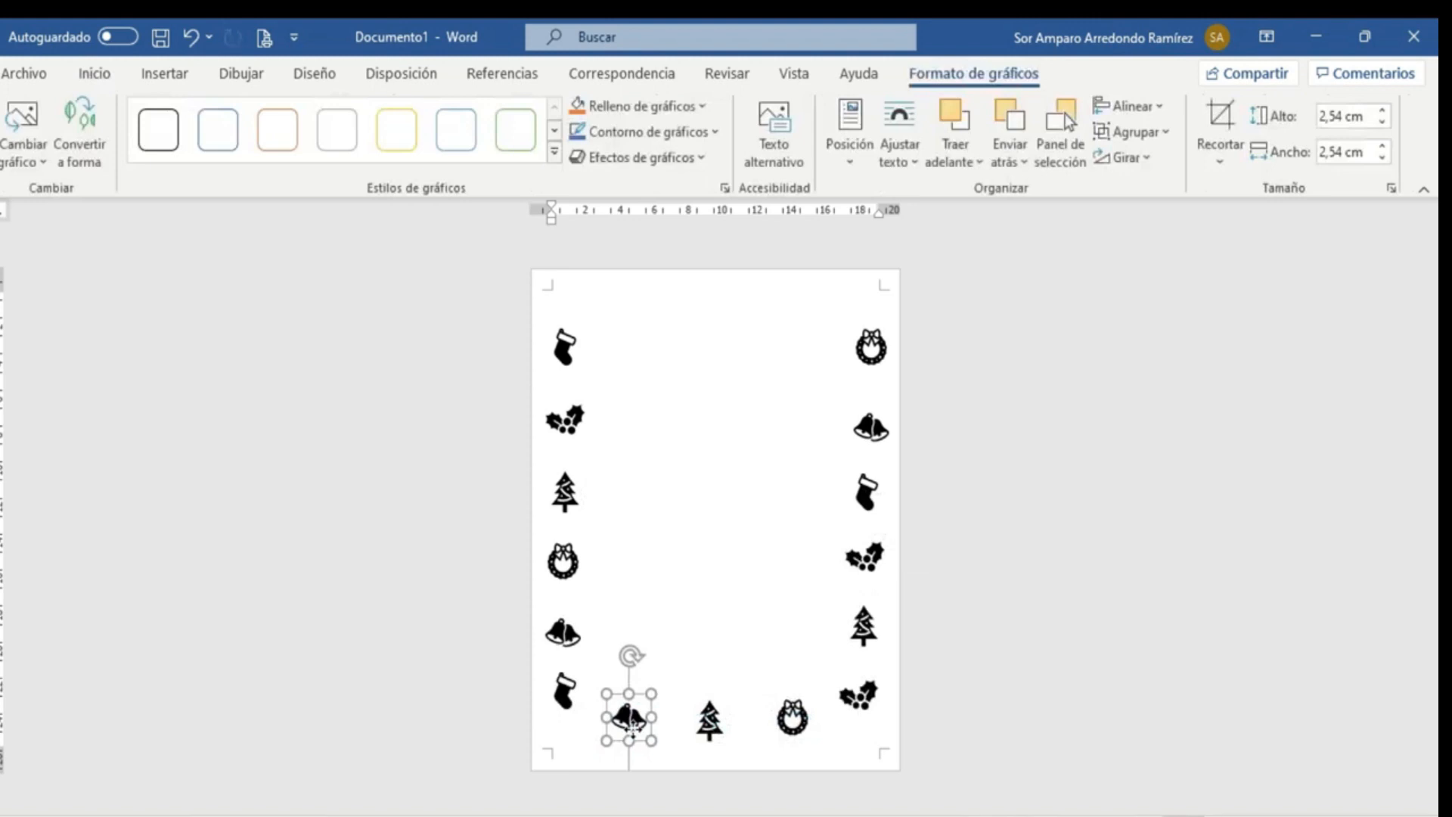
{"action": "left_click", "coordinate": [822, 767]}
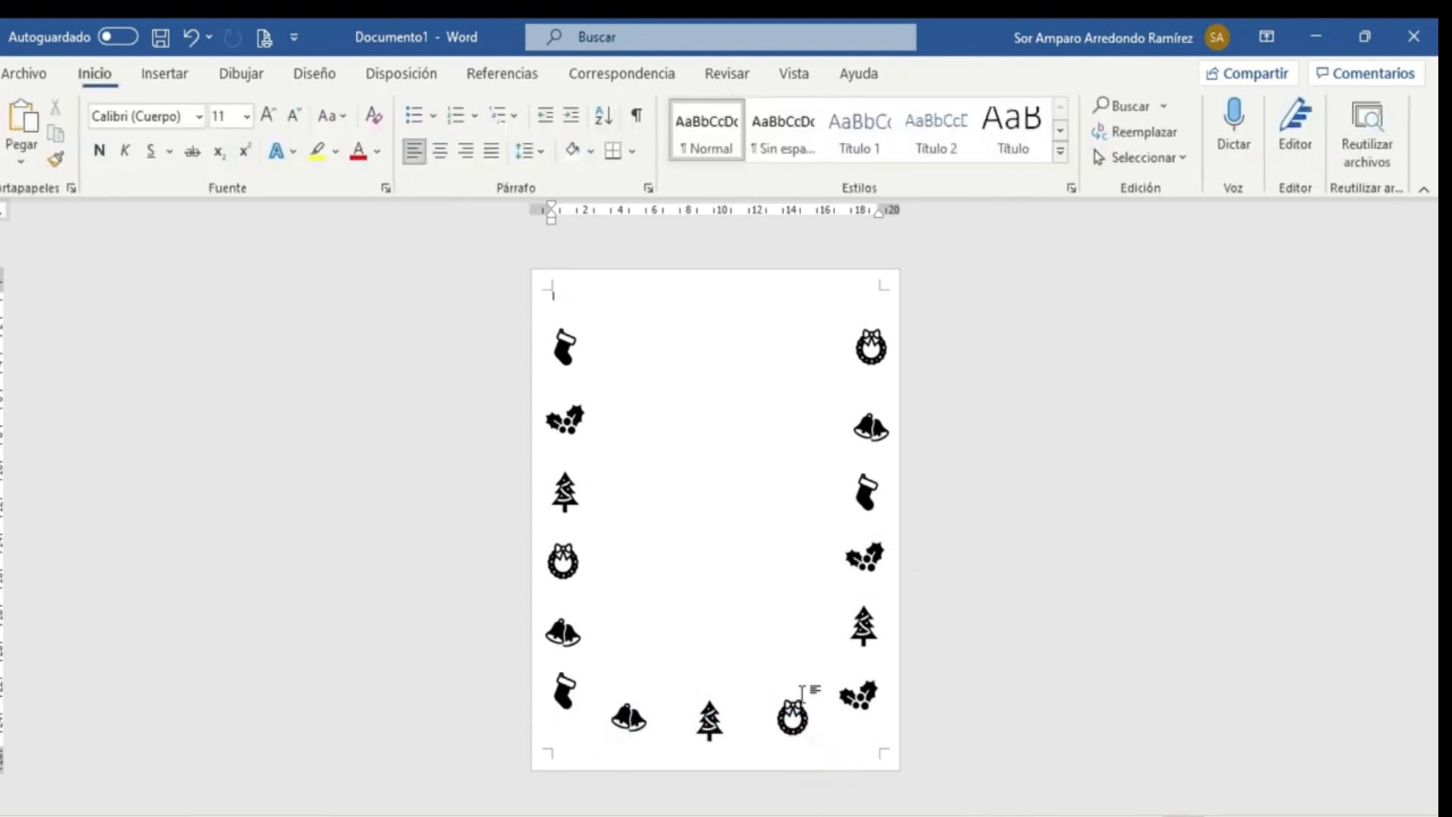
Fill the stocking at the top of the left edge with red and the holly below it with dark green.
{"action": "left_click", "coordinate": [573, 350]}
{"action": "left_click", "coordinate": [703, 106]}
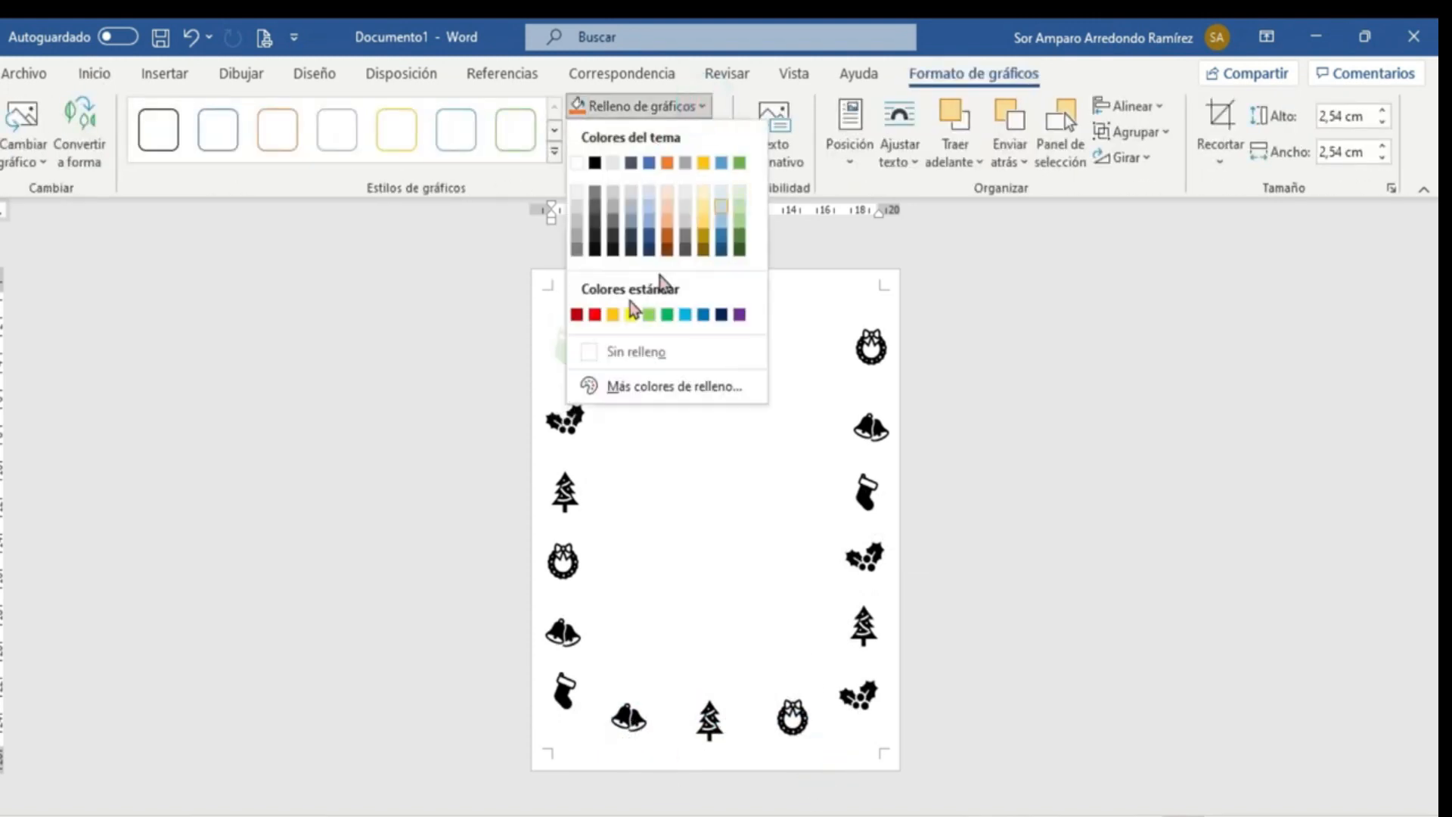
{"action": "left_click", "coordinate": [595, 314]}
{"action": "left_click", "coordinate": [568, 415]}
{"action": "left_click", "coordinate": [639, 106]}
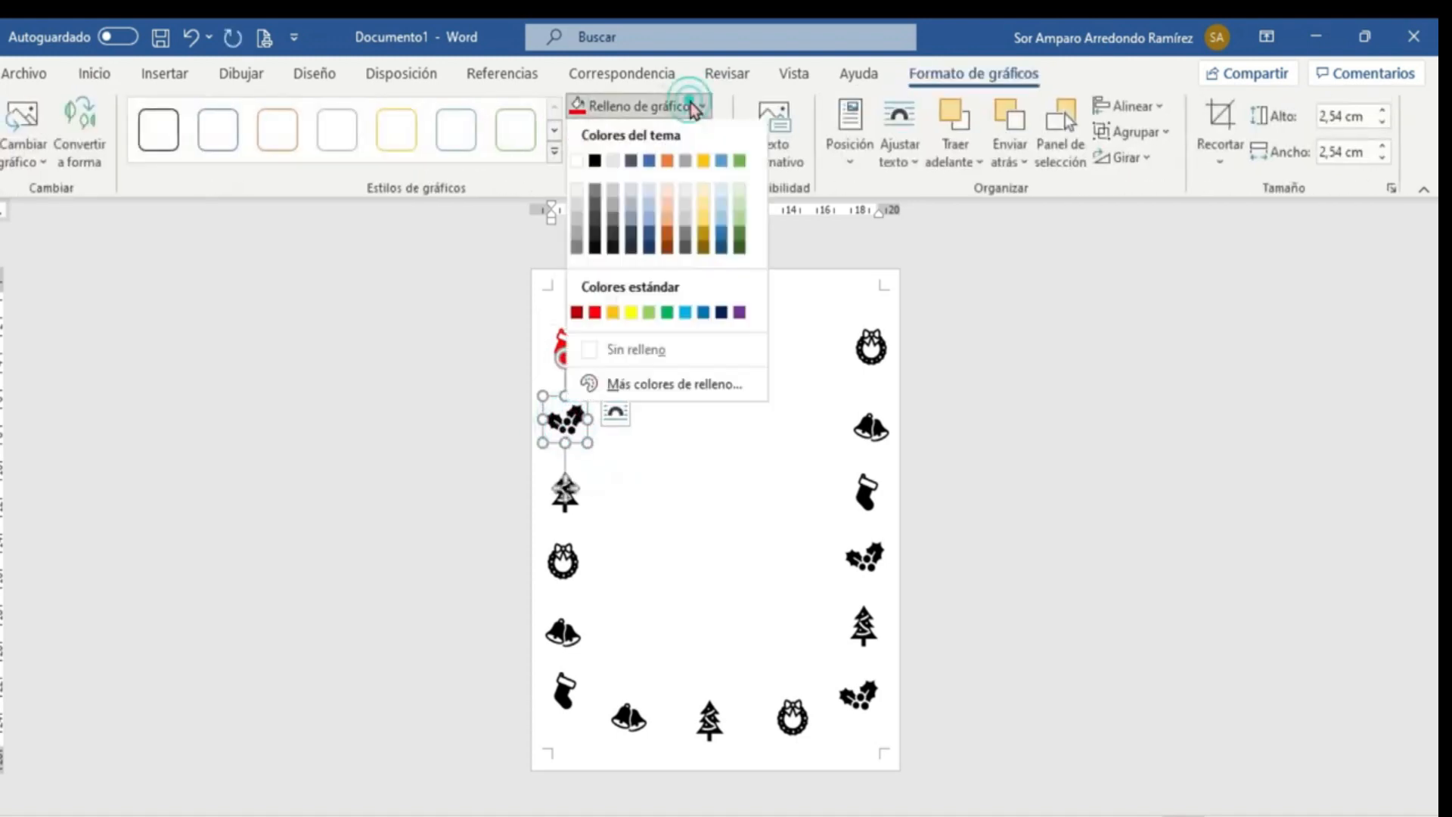
{"action": "left_click", "coordinate": [740, 241]}
{"action": "left_click", "coordinate": [568, 510]}
{"action": "left_click", "coordinate": [581, 416]}
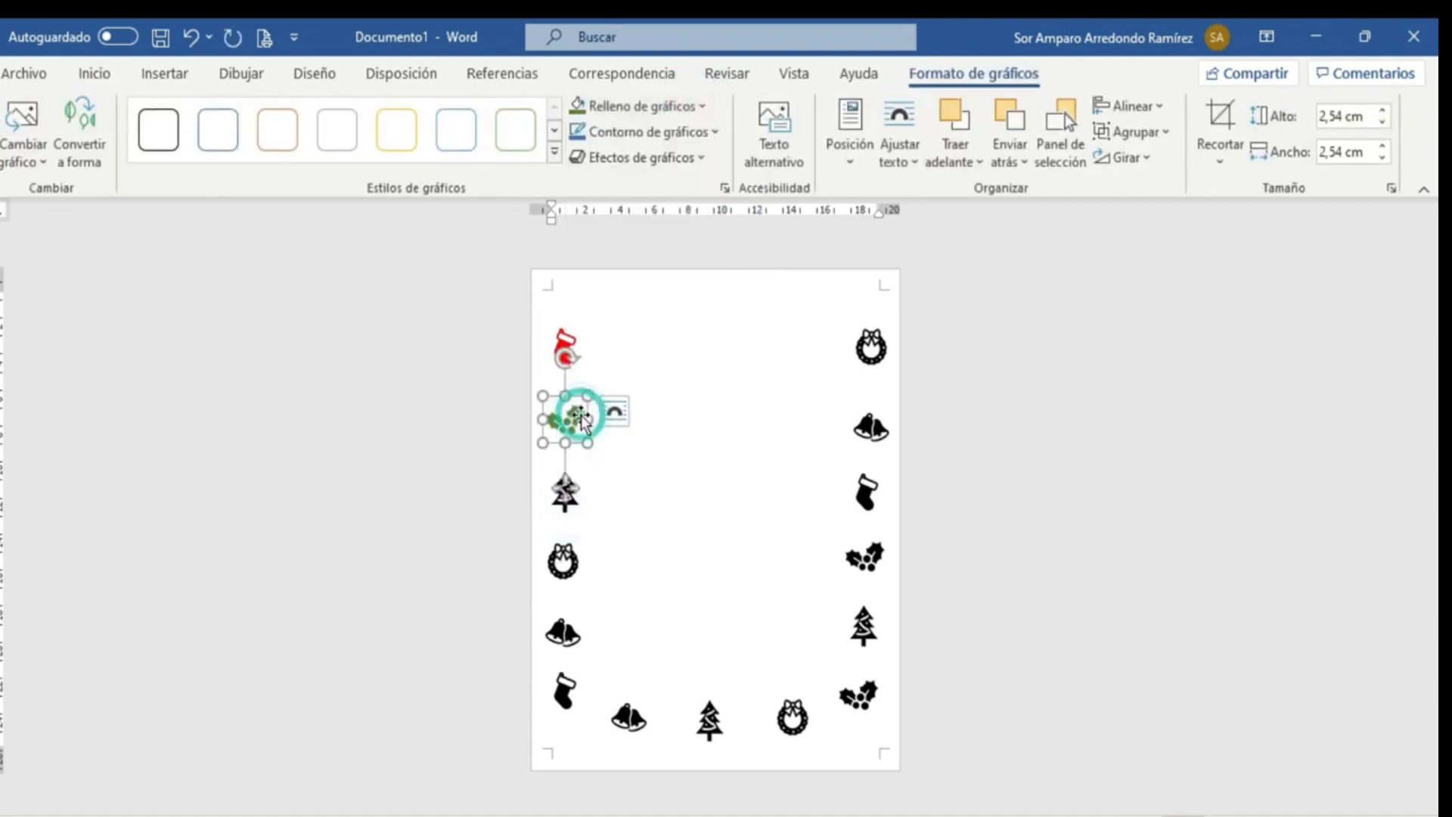
{"action": "left_click", "coordinate": [713, 131]}
{"action": "left_click", "coordinate": [702, 107]}
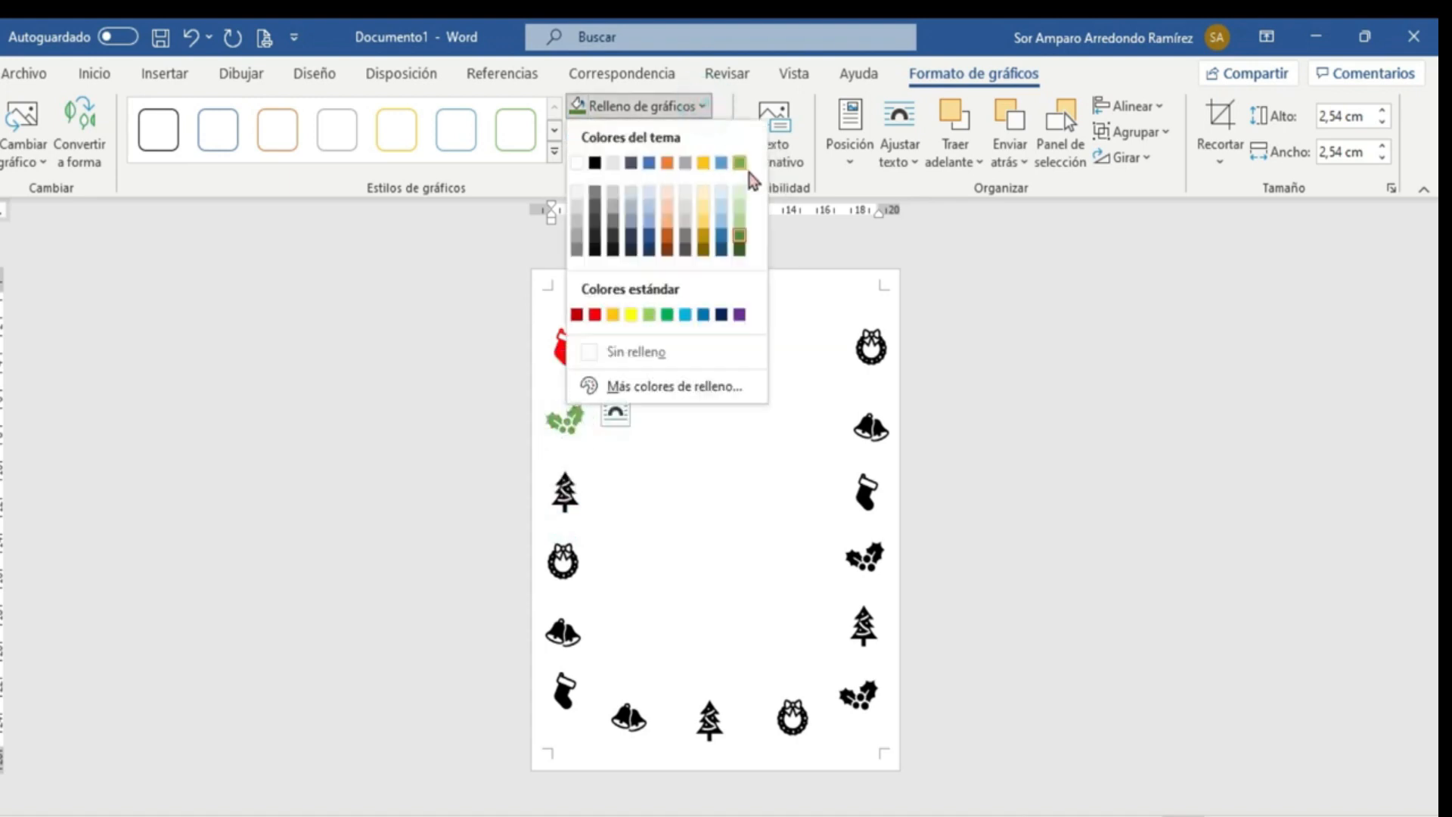
{"action": "left_click", "coordinate": [740, 241]}
Try to outline the left edge's tree in green and fill the wreath below it with dark red.
{"action": "left_click", "coordinate": [566, 510]}
{"action": "left_click", "coordinate": [689, 132]}
{"action": "left_click", "coordinate": [739, 272]}
{"action": "left_click", "coordinate": [582, 574]}
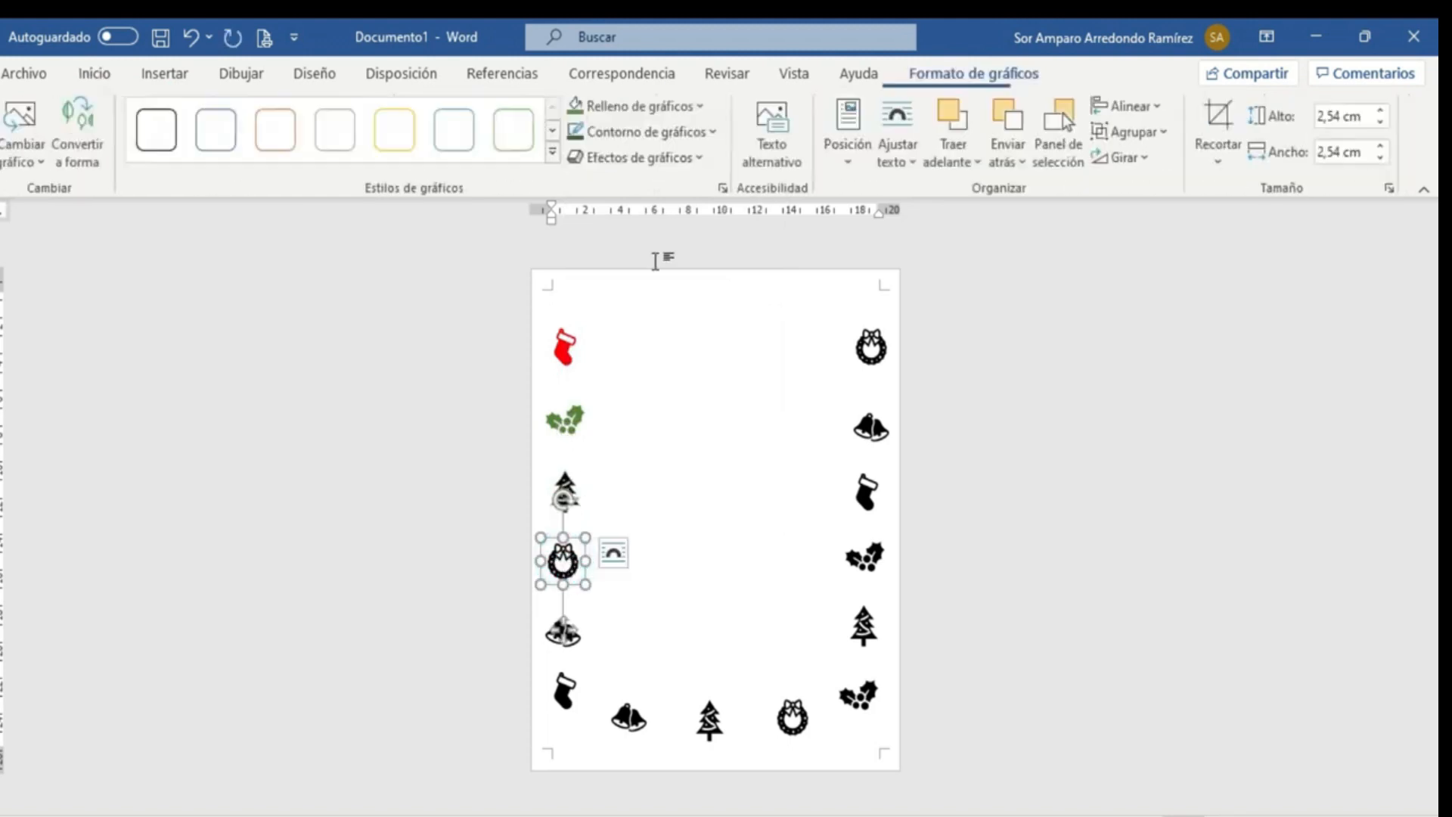
{"action": "left_click", "coordinate": [704, 106]}
{"action": "left_click", "coordinate": [576, 314]}
{"action": "left_click", "coordinate": [564, 632]}
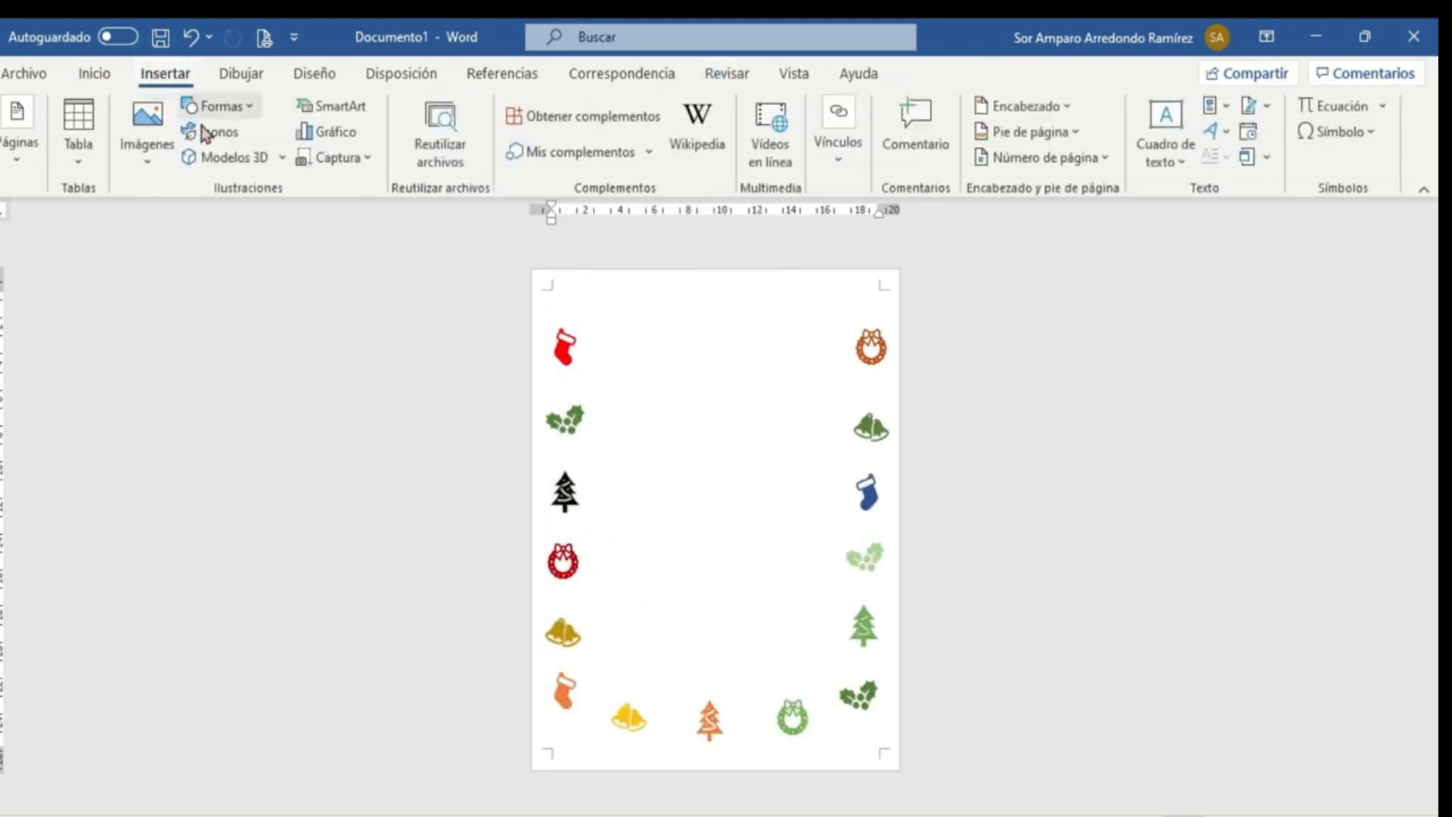
Insert the Three Kings picture from this device onto the page.
{"action": "left_click", "coordinate": [148, 133]}
{"action": "left_click", "coordinate": [189, 226]}
{"action": "scroll", "coordinate": [597, 386], "scroll_direction": "down", "scroll_amount": 2}
{"action": "left_click", "coordinate": [348, 371]}
{"action": "left_click", "coordinate": [502, 516]}
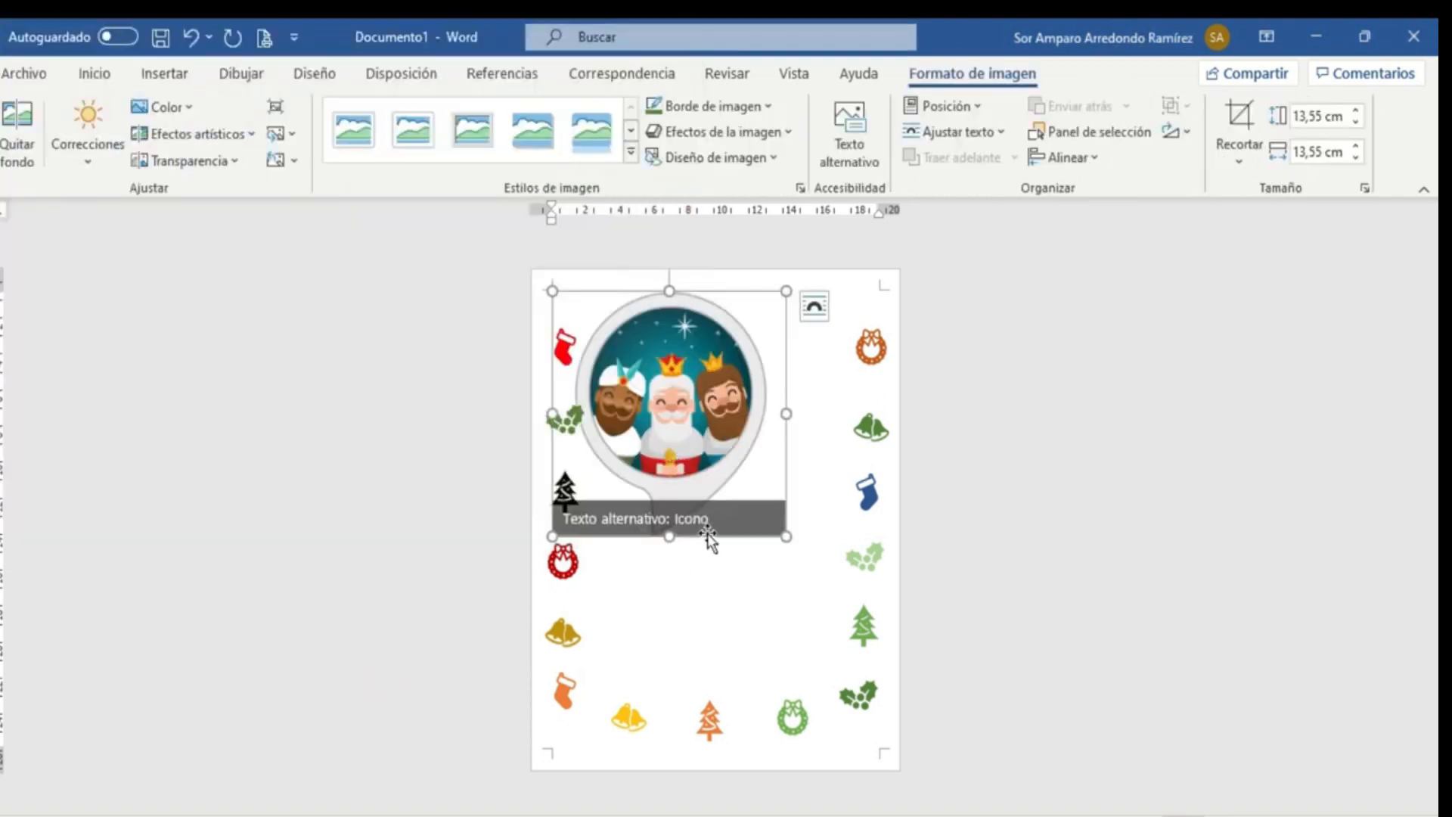
Change the Three Kings picture's text wrapping, reduce it to 10.16 cm square and centre it at the page top.
{"action": "left_click", "coordinate": [815, 310]}
{"action": "left_click", "coordinate": [969, 512]}
{"action": "left_click_drag", "start_coordinate": [705, 498], "coordinate": [749, 496]}
{"action": "left_click_drag", "start_coordinate": [830, 534], "coordinate": [751, 435]}
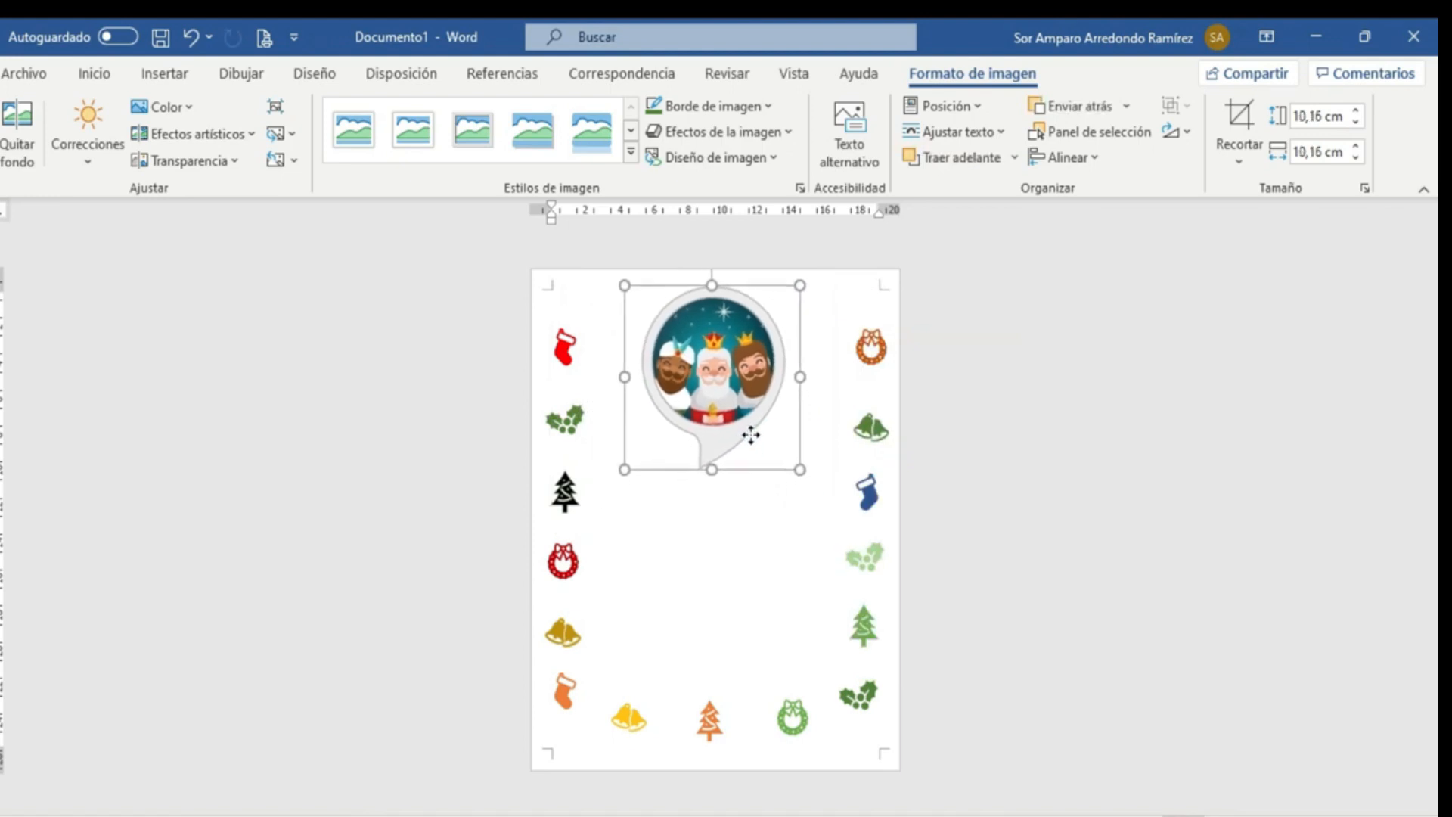
{"action": "left_click", "coordinate": [738, 501]}
{"action": "left_click", "coordinate": [696, 537]}
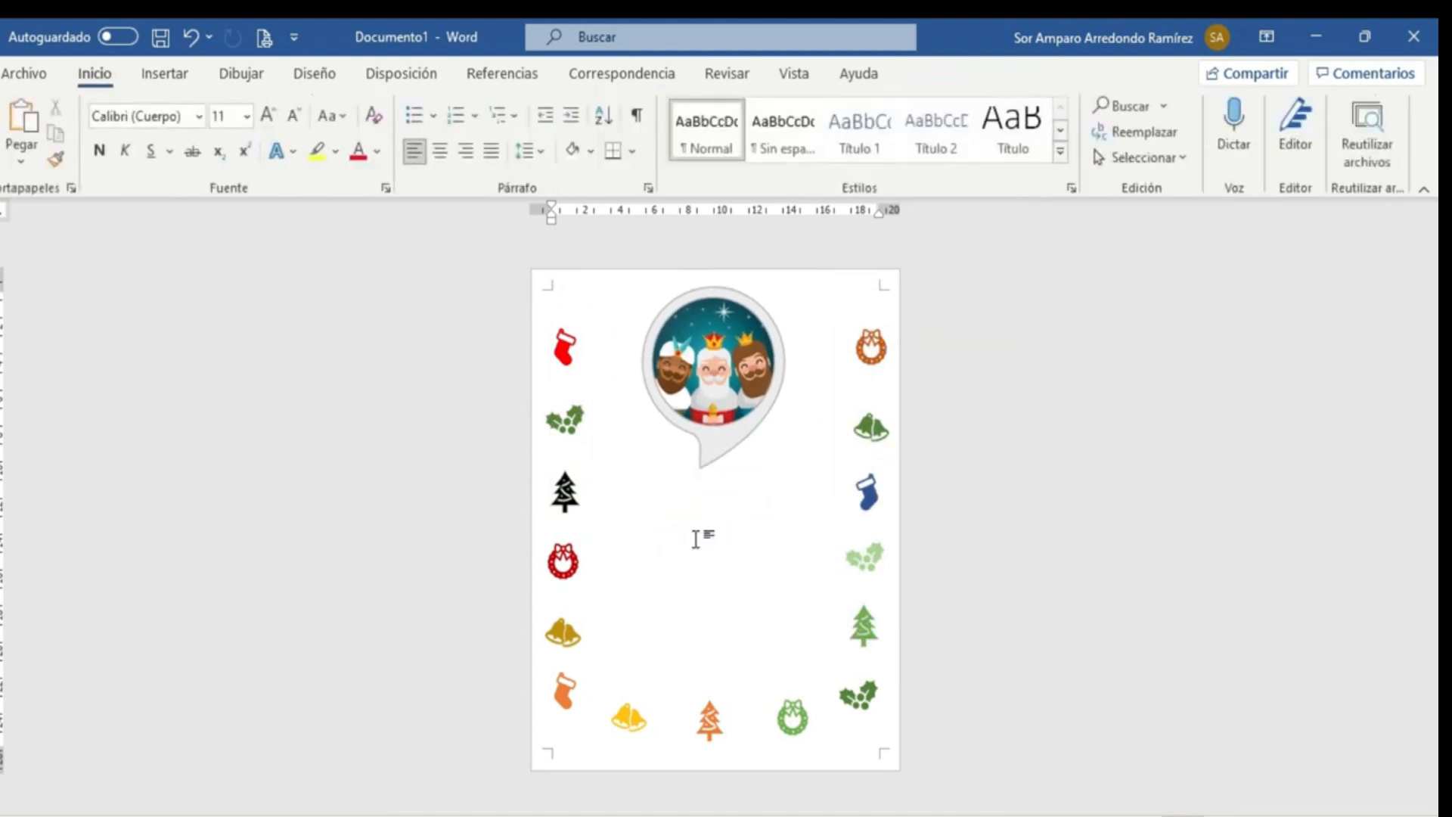
Move the upper stocking and wreath icons inward beside the Three Kings picture and raise the left edge's holly.
{"action": "left_click_drag", "start_coordinate": [567, 348], "coordinate": [605, 338]}
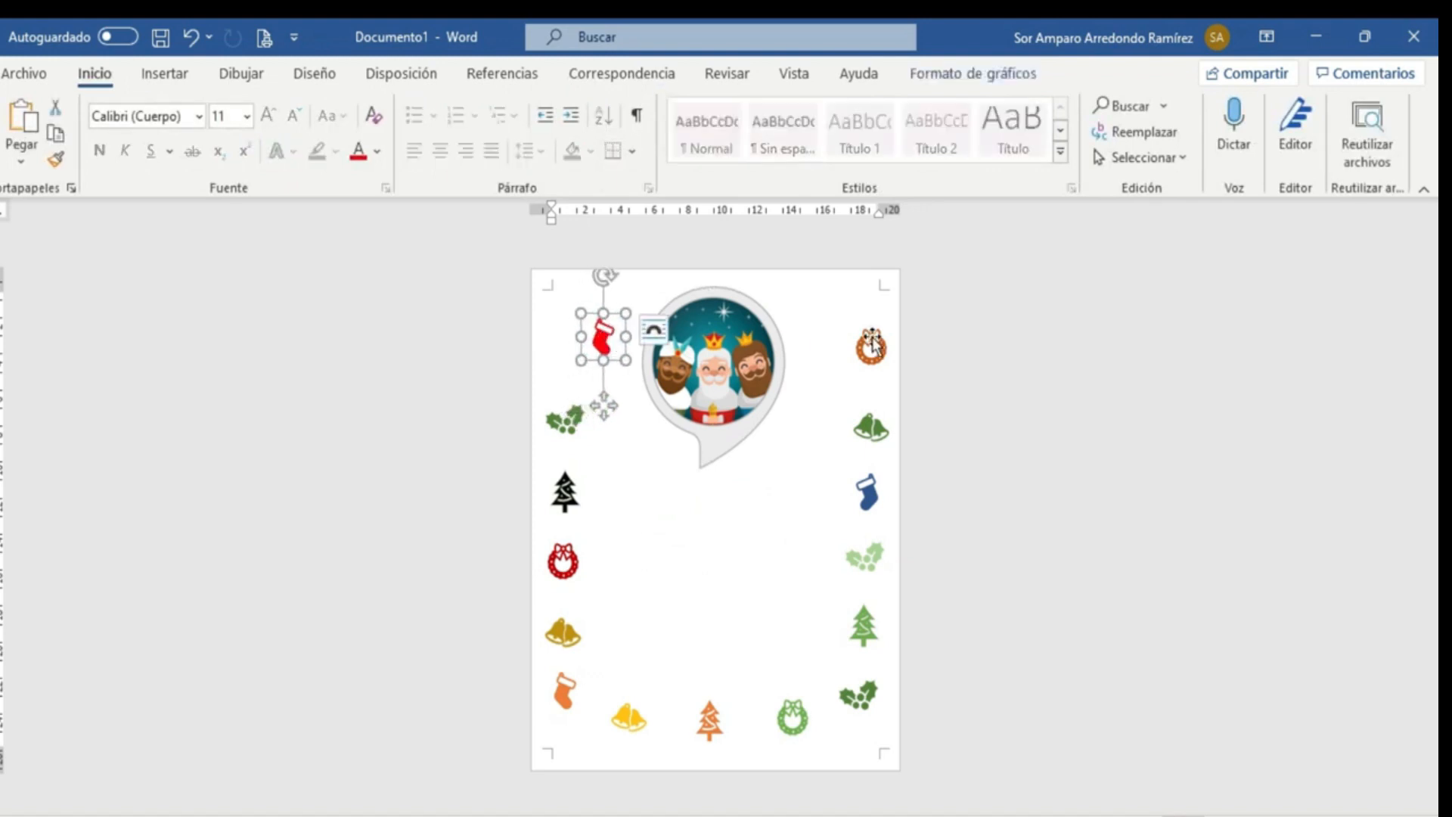
{"action": "left_click_drag", "start_coordinate": [870, 335], "coordinate": [834, 327]}
{"action": "left_click", "coordinate": [567, 414]}
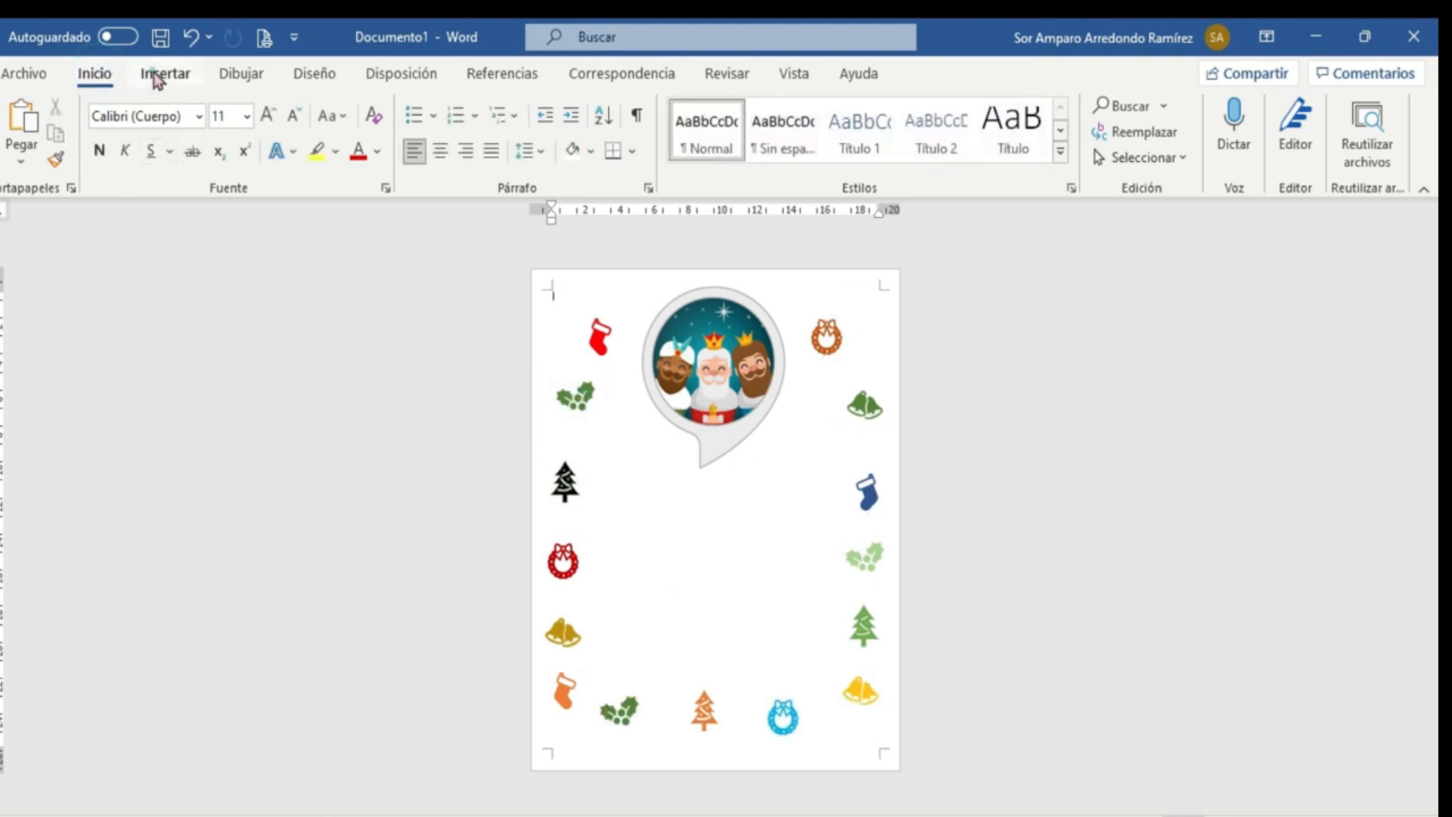
Insert a table with one column and eight rows at the start of the page.
{"action": "left_click", "coordinate": [159, 73]}
{"action": "left_click", "coordinate": [149, 147]}
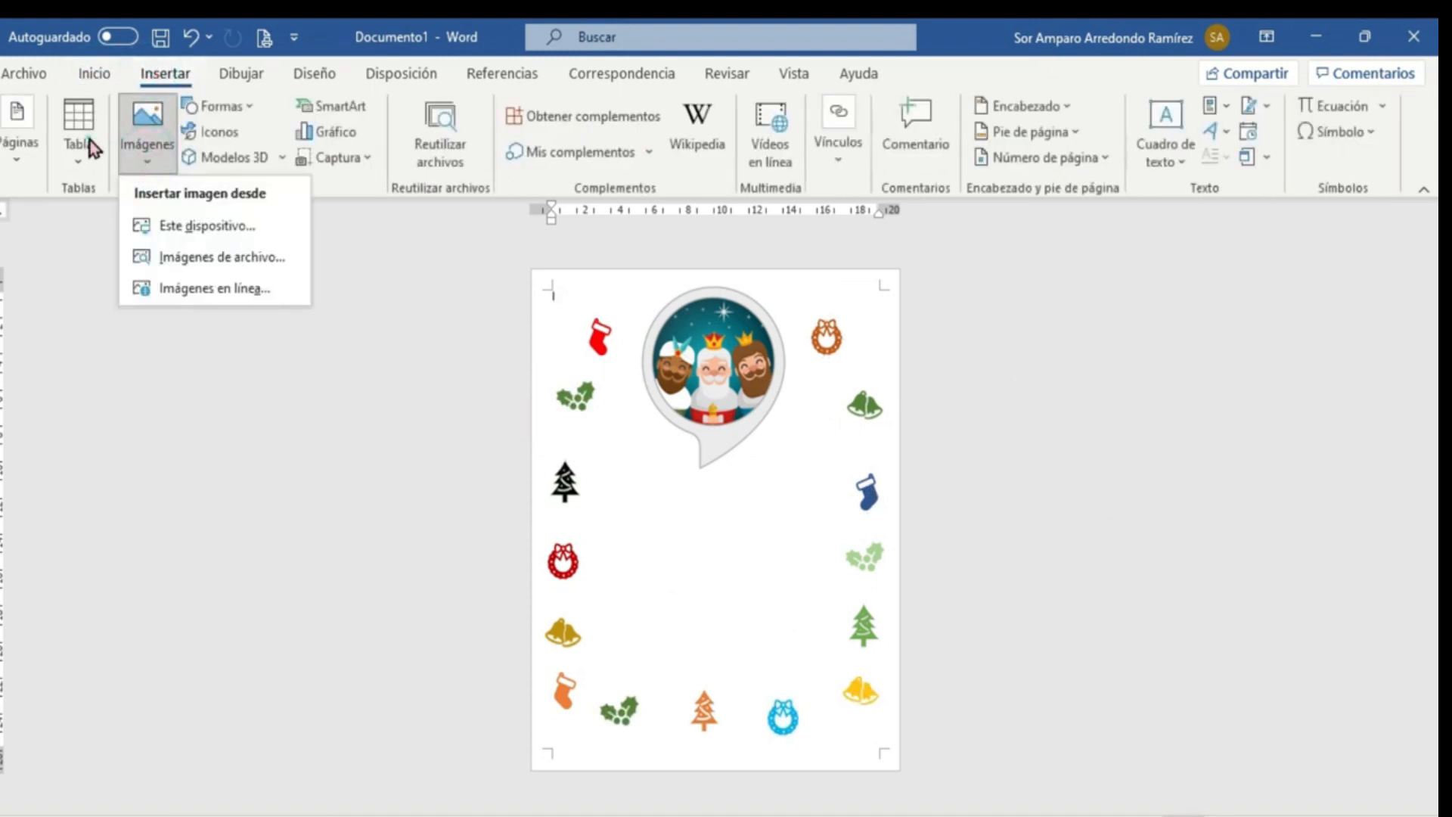
{"action": "left_click", "coordinate": [79, 144]}
{"action": "left_click", "coordinate": [72, 357]}
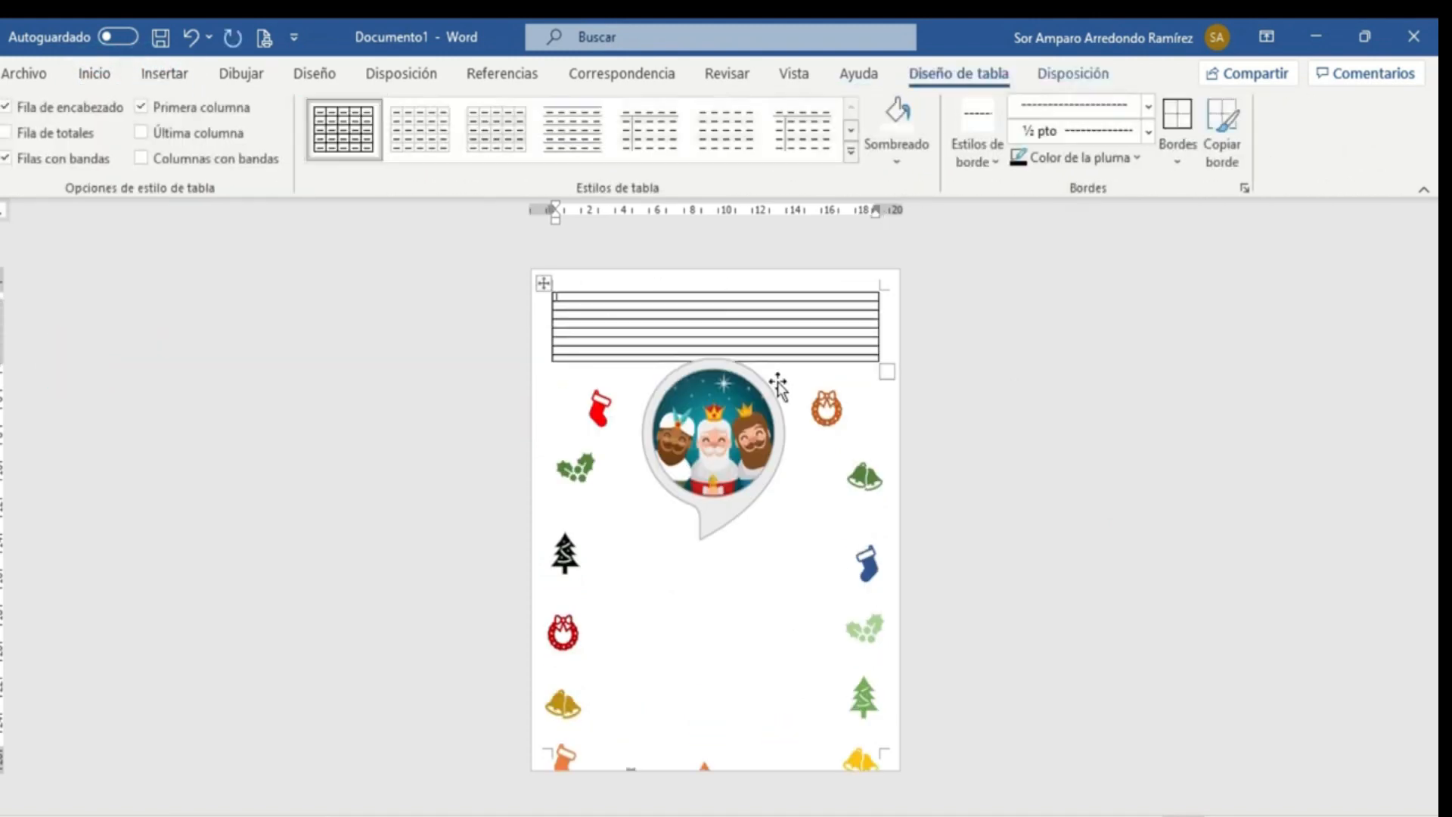
Place the table beneath the Three Kings picture and resize it to about 14 cm wide between the side icons.
{"action": "left_click", "coordinate": [745, 422]}
{"action": "left_click", "coordinate": [828, 372]}
{"action": "right_click", "coordinate": [764, 449]}
{"action": "left_click", "coordinate": [824, 587]}
{"action": "left_click_drag", "start_coordinate": [545, 285], "coordinate": [552, 497]}
{"action": "left_click_drag", "start_coordinate": [888, 513], "coordinate": [819, 565]}
{"action": "left_click_drag", "start_coordinate": [543, 421], "coordinate": [574, 471]}
{"action": "left_click_drag", "start_coordinate": [859, 625], "coordinate": [816, 619]}
{"action": "left_click_drag", "start_coordinate": [596, 470], "coordinate": [593, 464]}
{"action": "left_click_drag", "start_coordinate": [837, 616], "coordinate": [839, 668]}
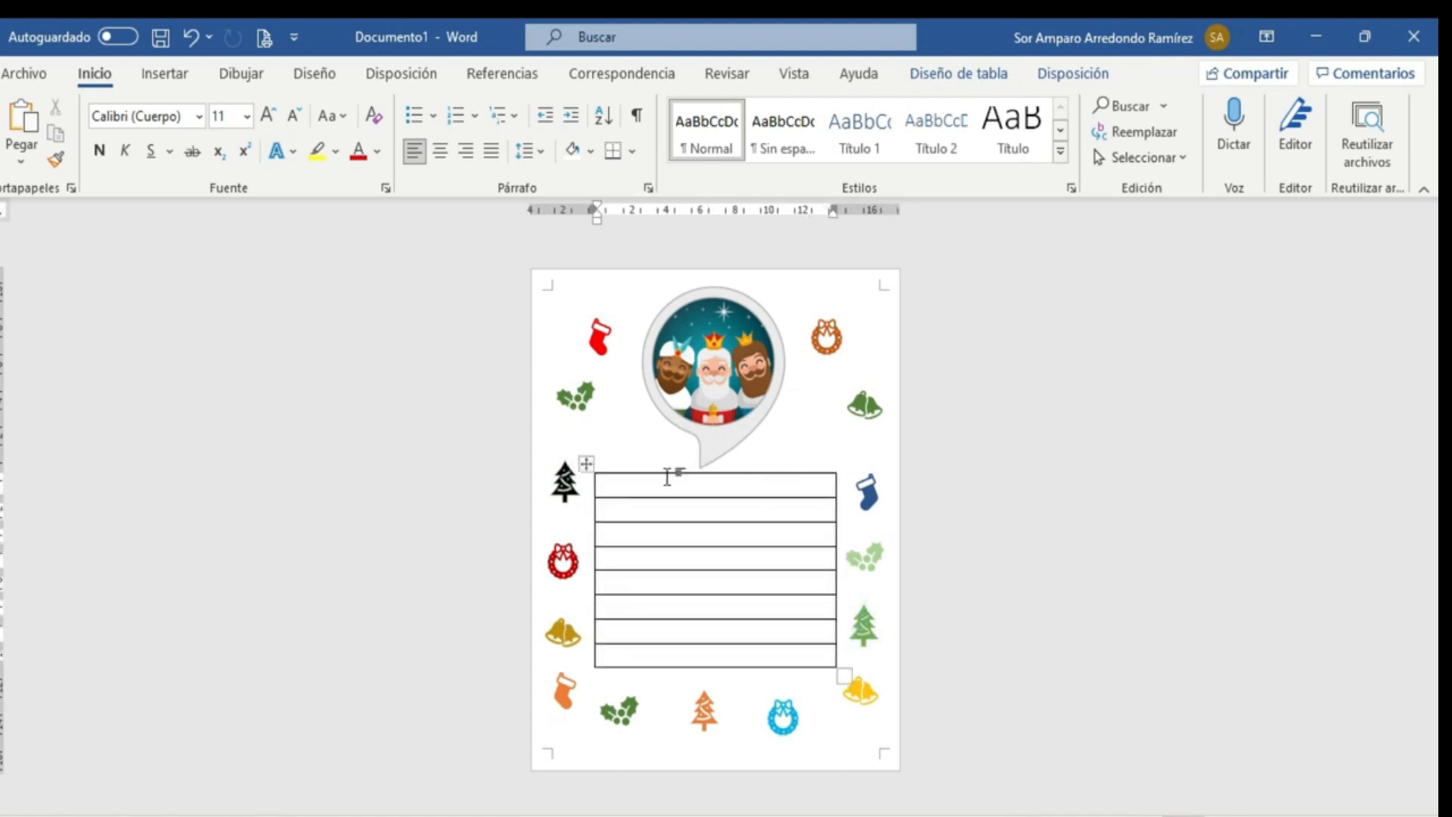
Apply the dashed line to the table's internal borders and remove its external borders.
{"action": "left_click", "coordinate": [891, 535]}
{"action": "left_click", "coordinate": [587, 463]}
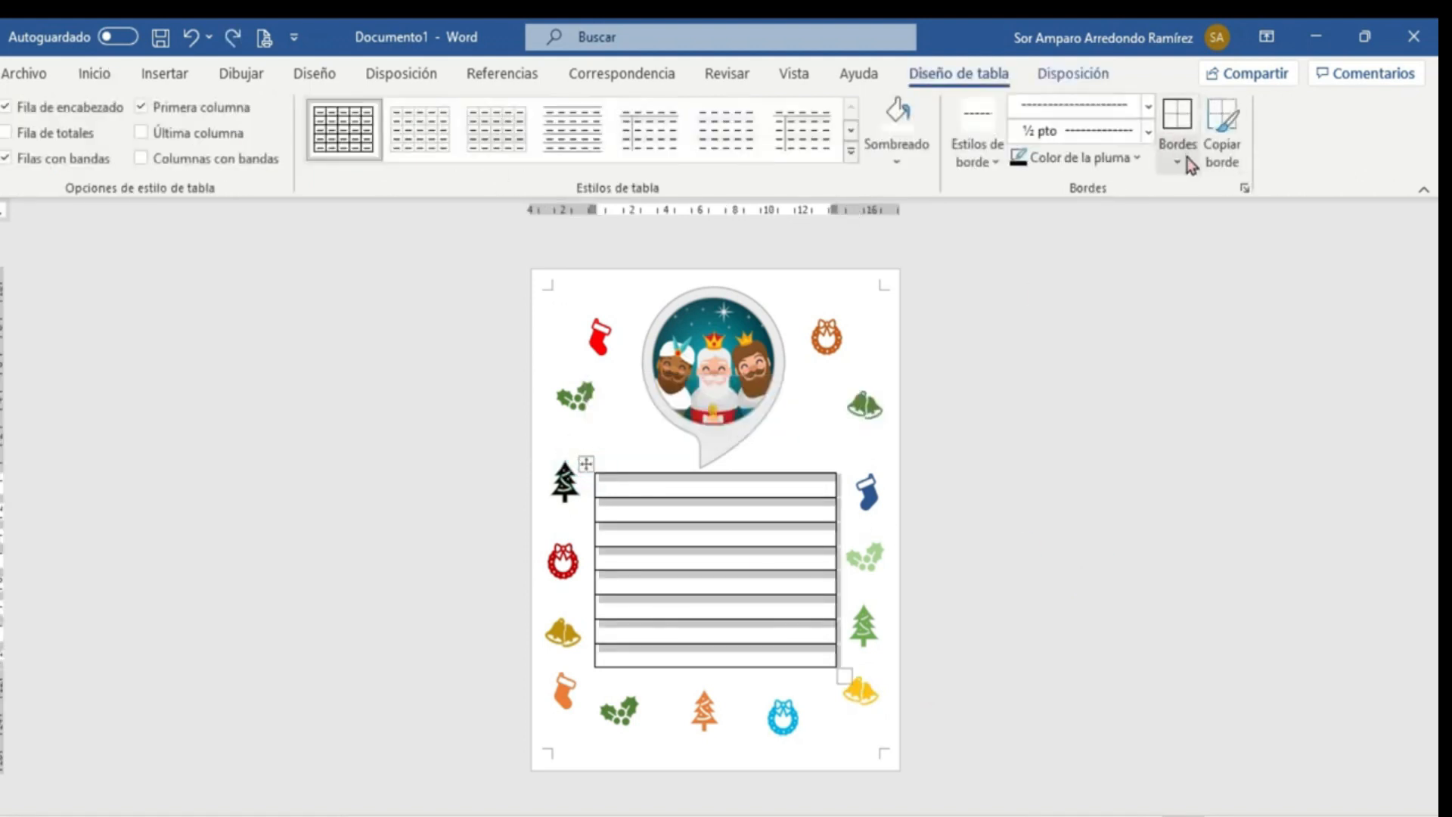
{"action": "left_click", "coordinate": [1176, 160]}
{"action": "left_click", "coordinate": [1219, 413]}
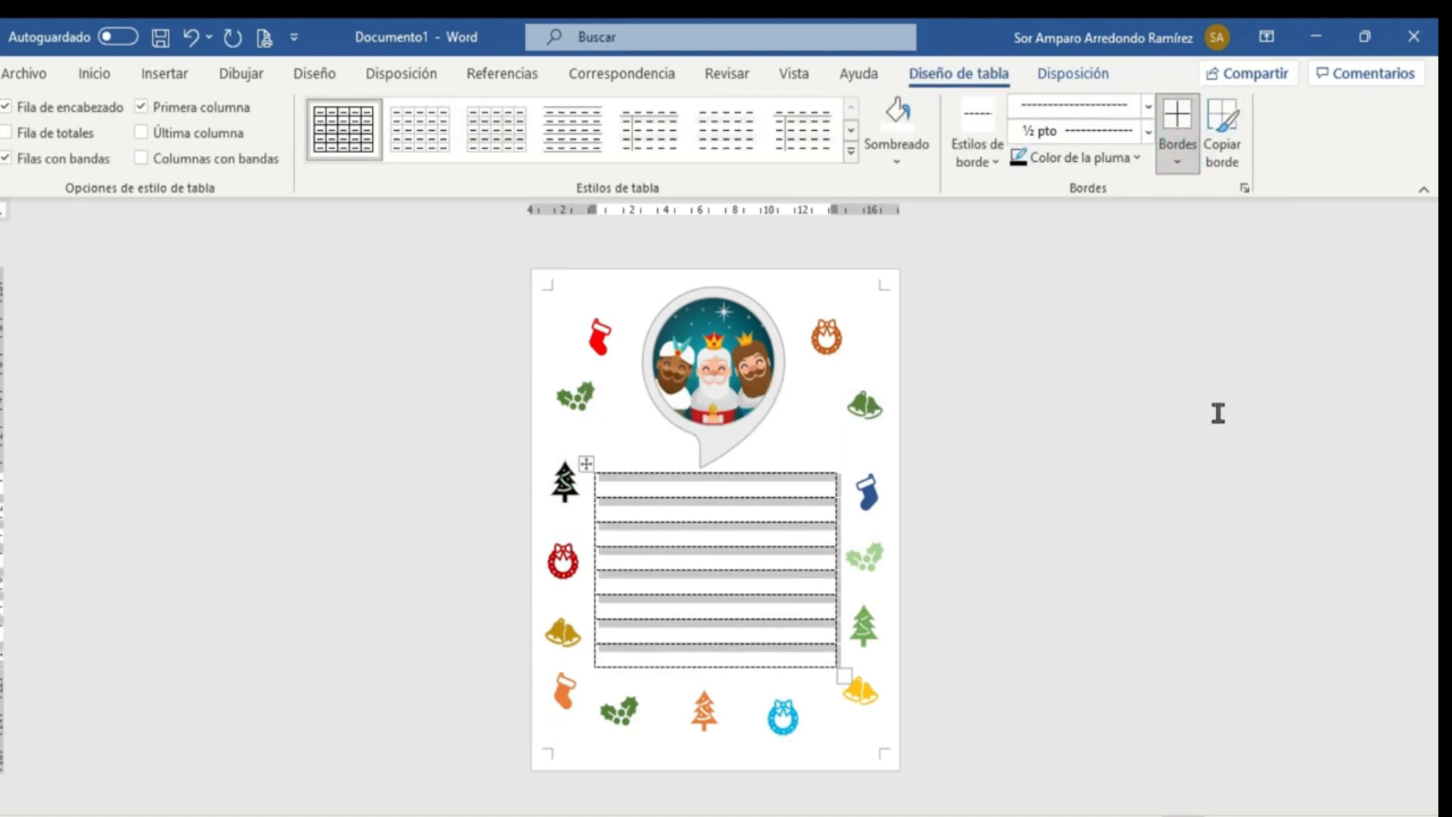
{"action": "left_click", "coordinate": [1176, 165]}
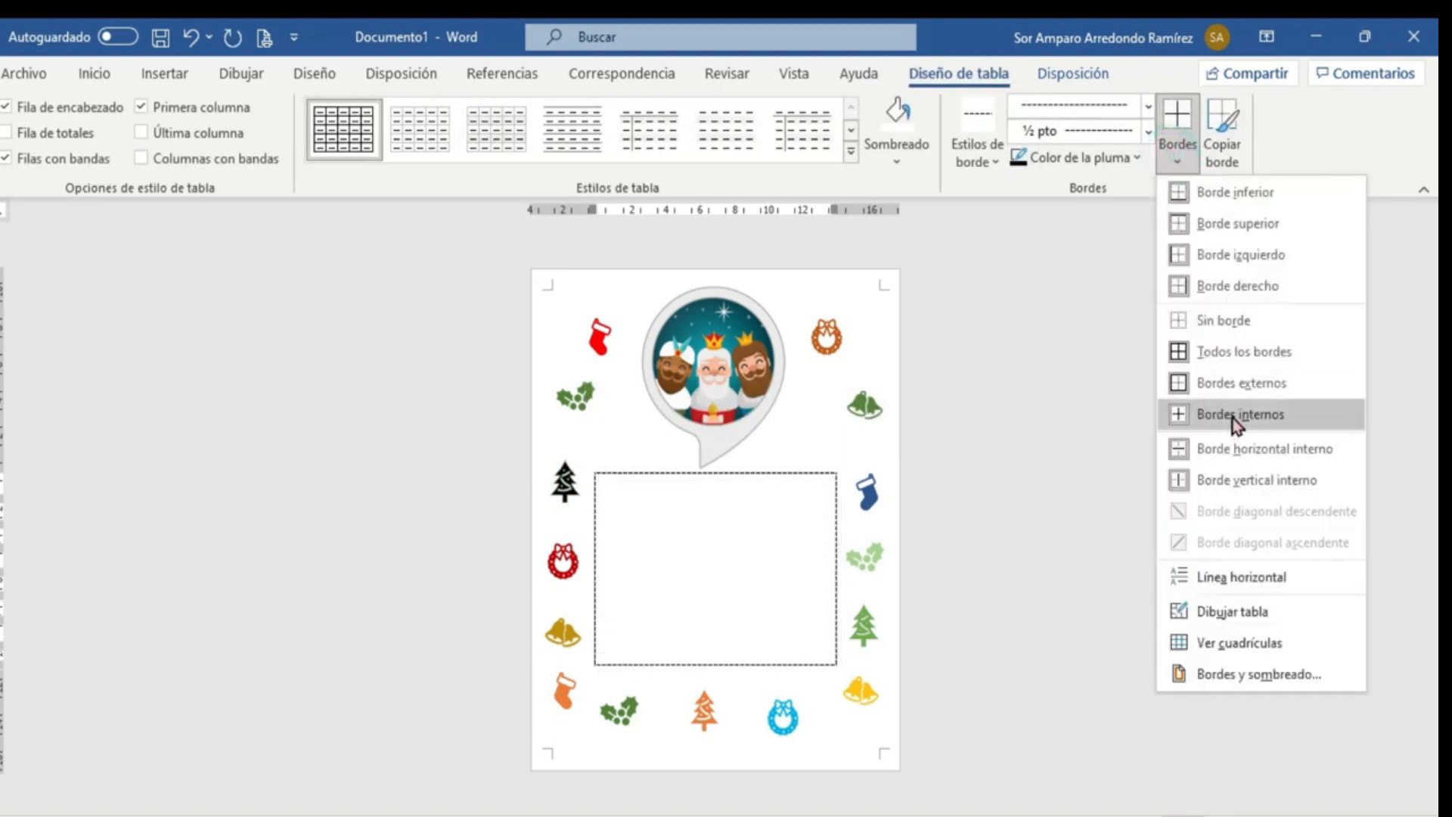
{"action": "left_click", "coordinate": [1236, 386]}
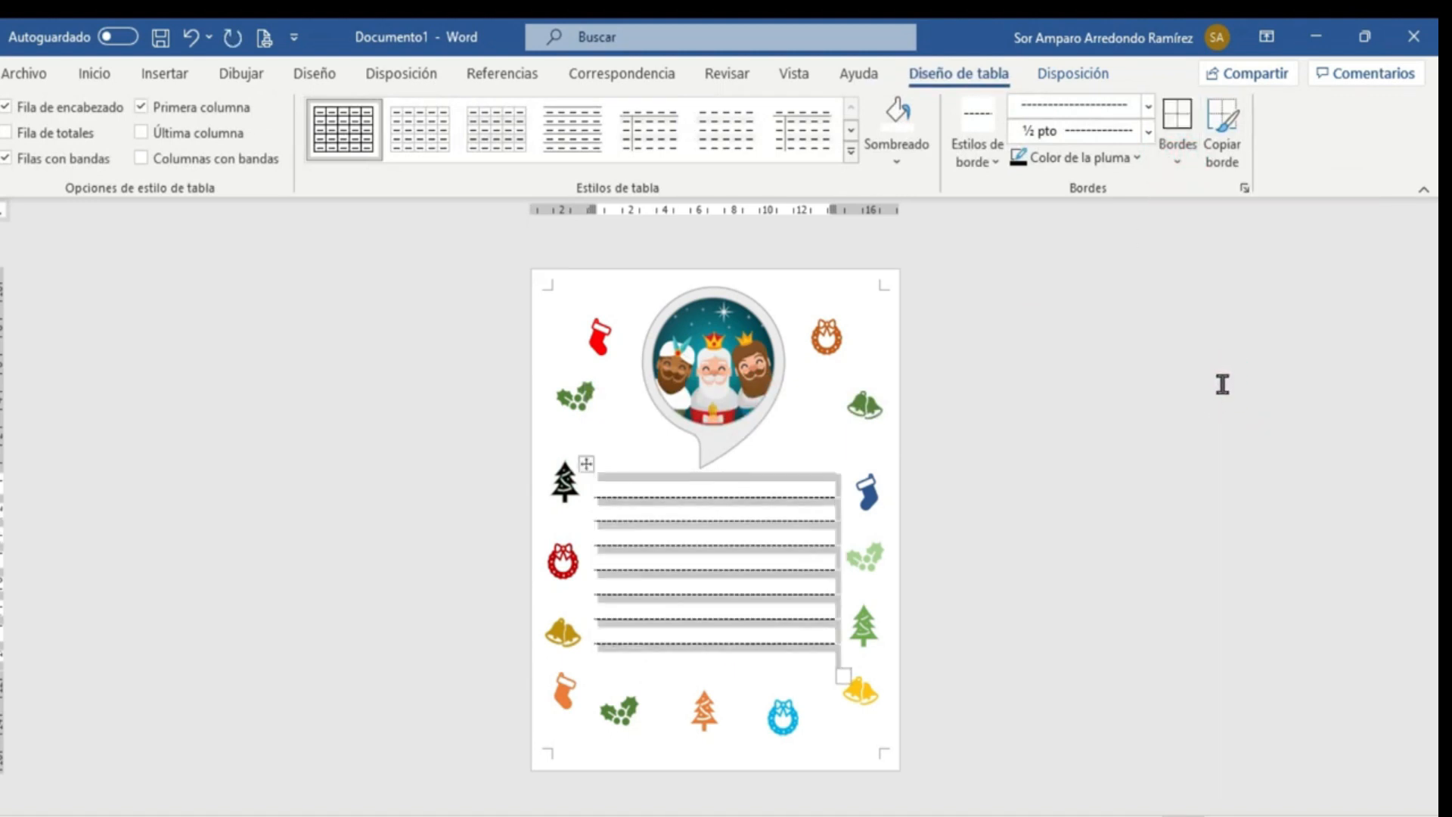
{"action": "left_click", "coordinate": [1147, 107]}
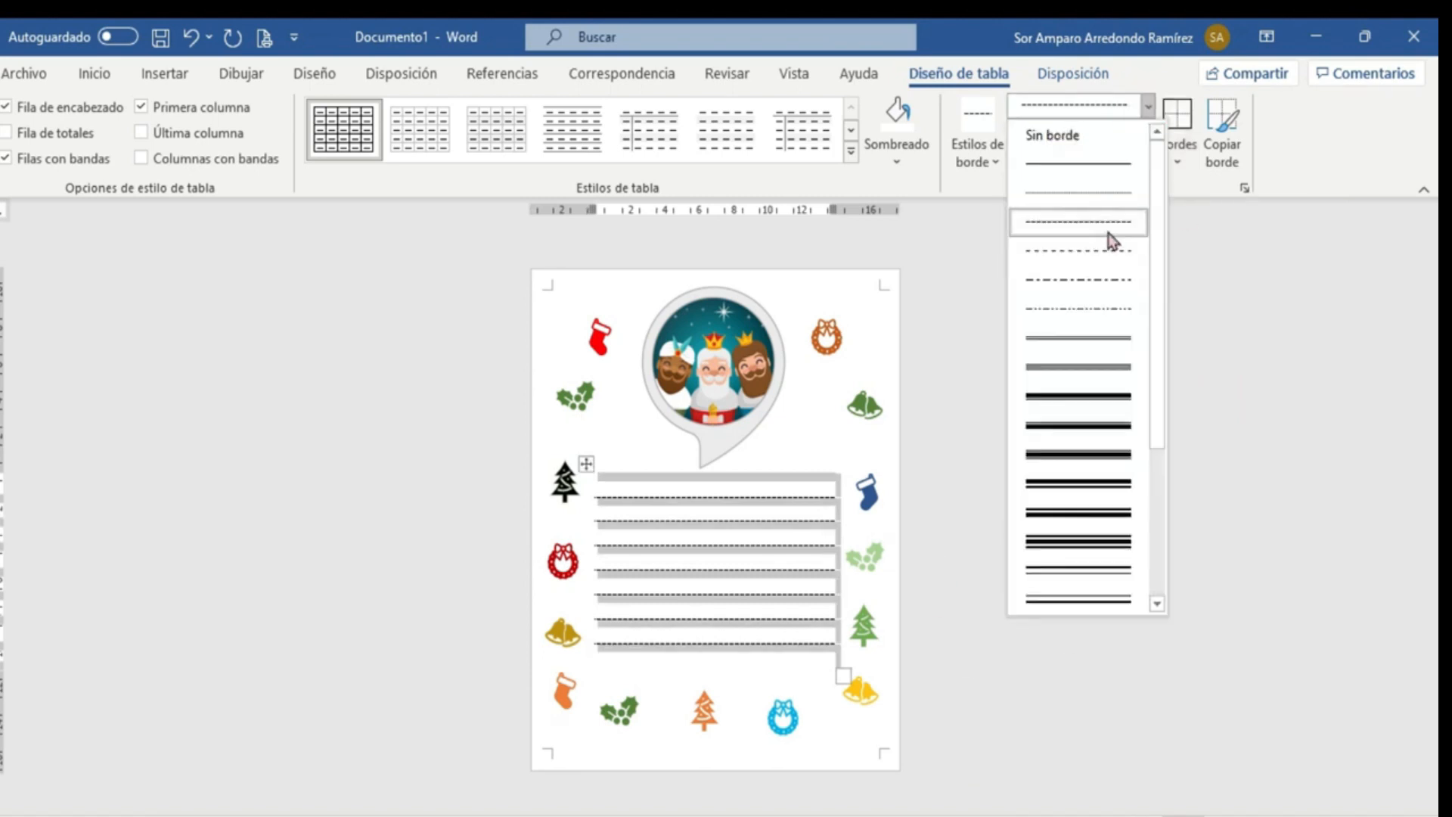
{"action": "left_click", "coordinate": [1109, 232]}
{"action": "key", "text": "Escape"}
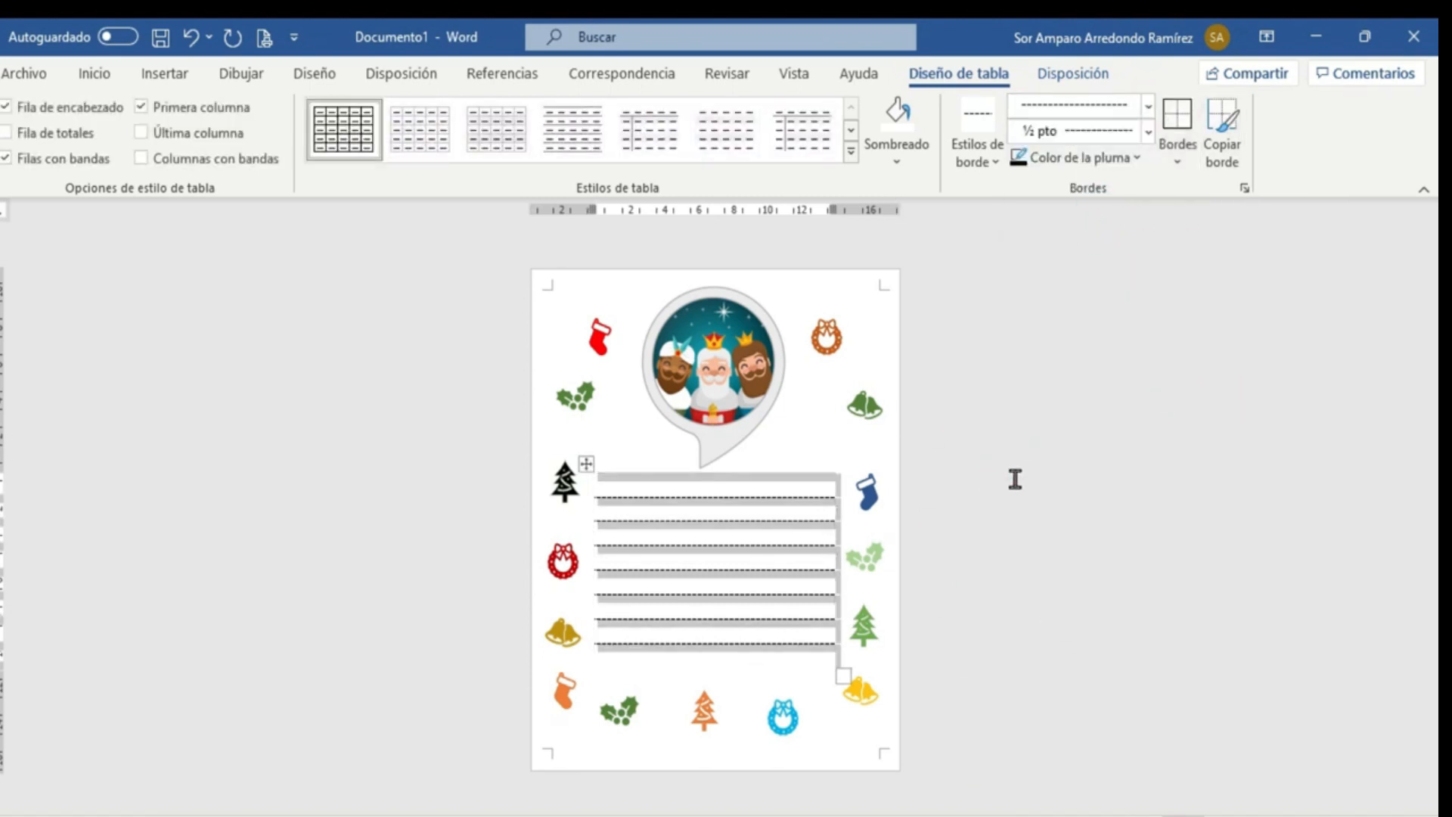
{"action": "left_click", "coordinate": [1162, 607]}
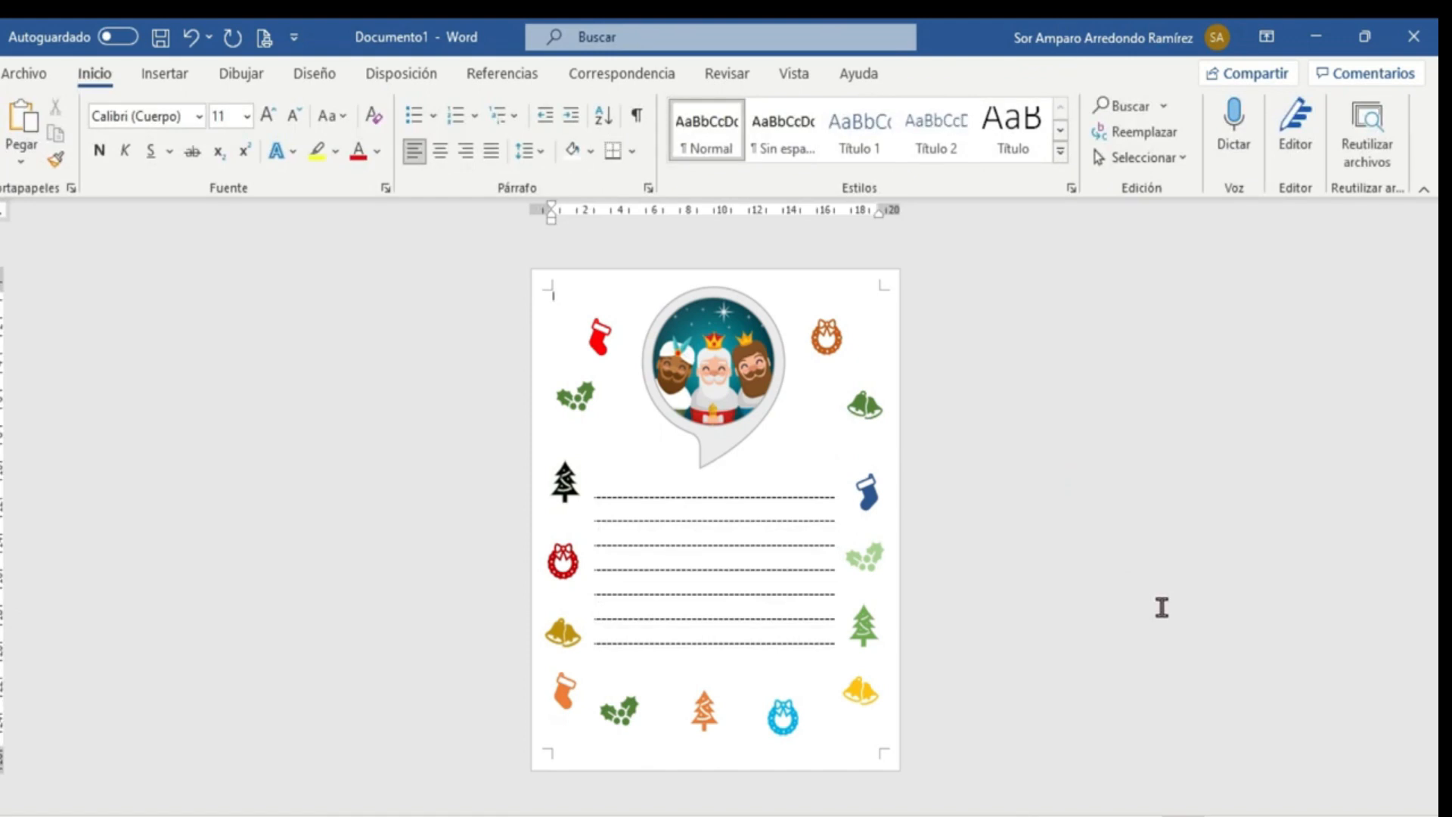
Lower the lined table slightly and insert a black WordArt title reading "Queridos reyes magos".
{"action": "left_click", "coordinate": [696, 552]}
{"action": "left_click_drag", "start_coordinate": [587, 464], "coordinate": [587, 482]}
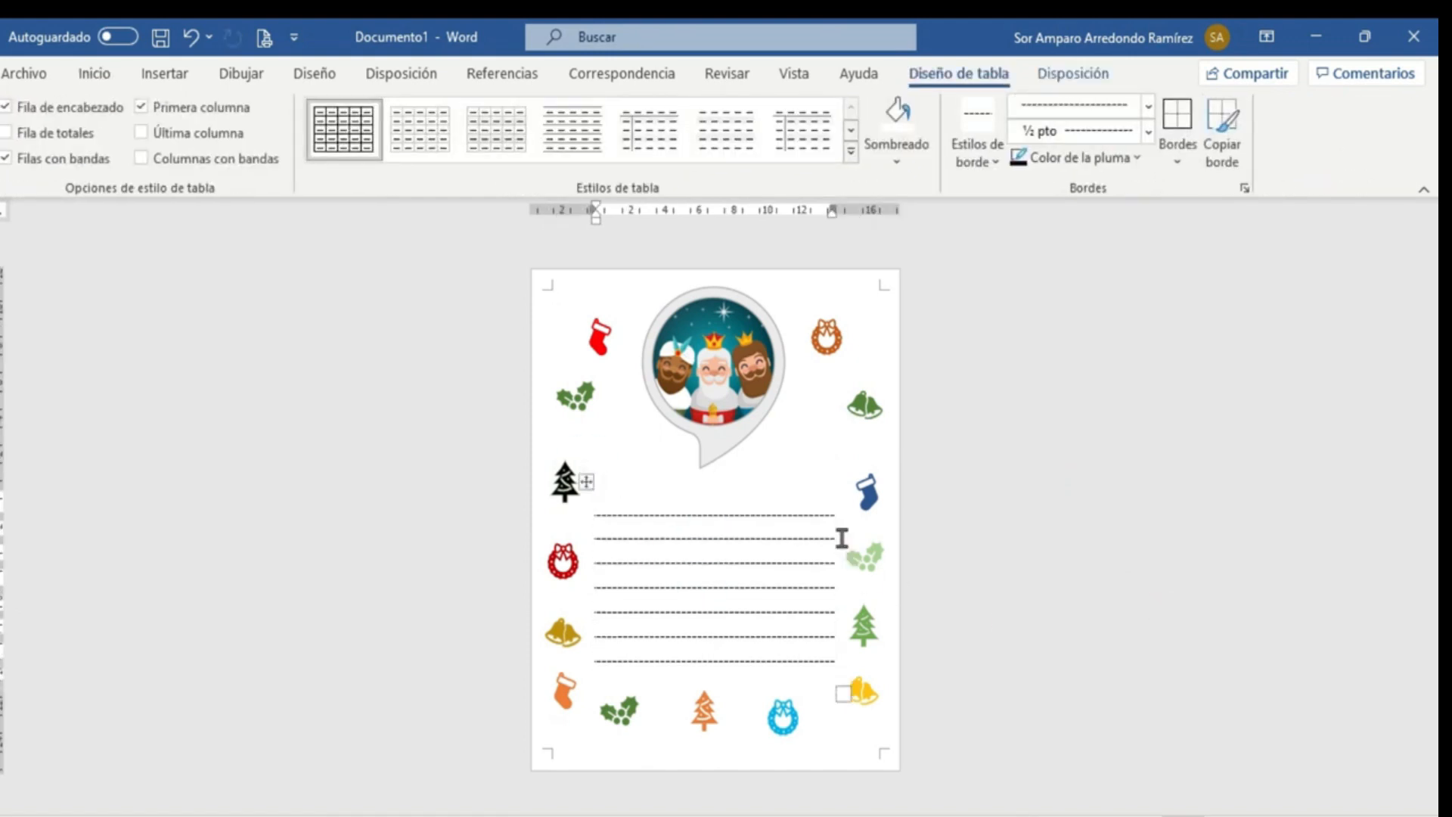
{"action": "left_click", "coordinate": [141, 76]}
{"action": "left_click", "coordinate": [1222, 130]}
{"action": "left_click", "coordinate": [1146, 189]}
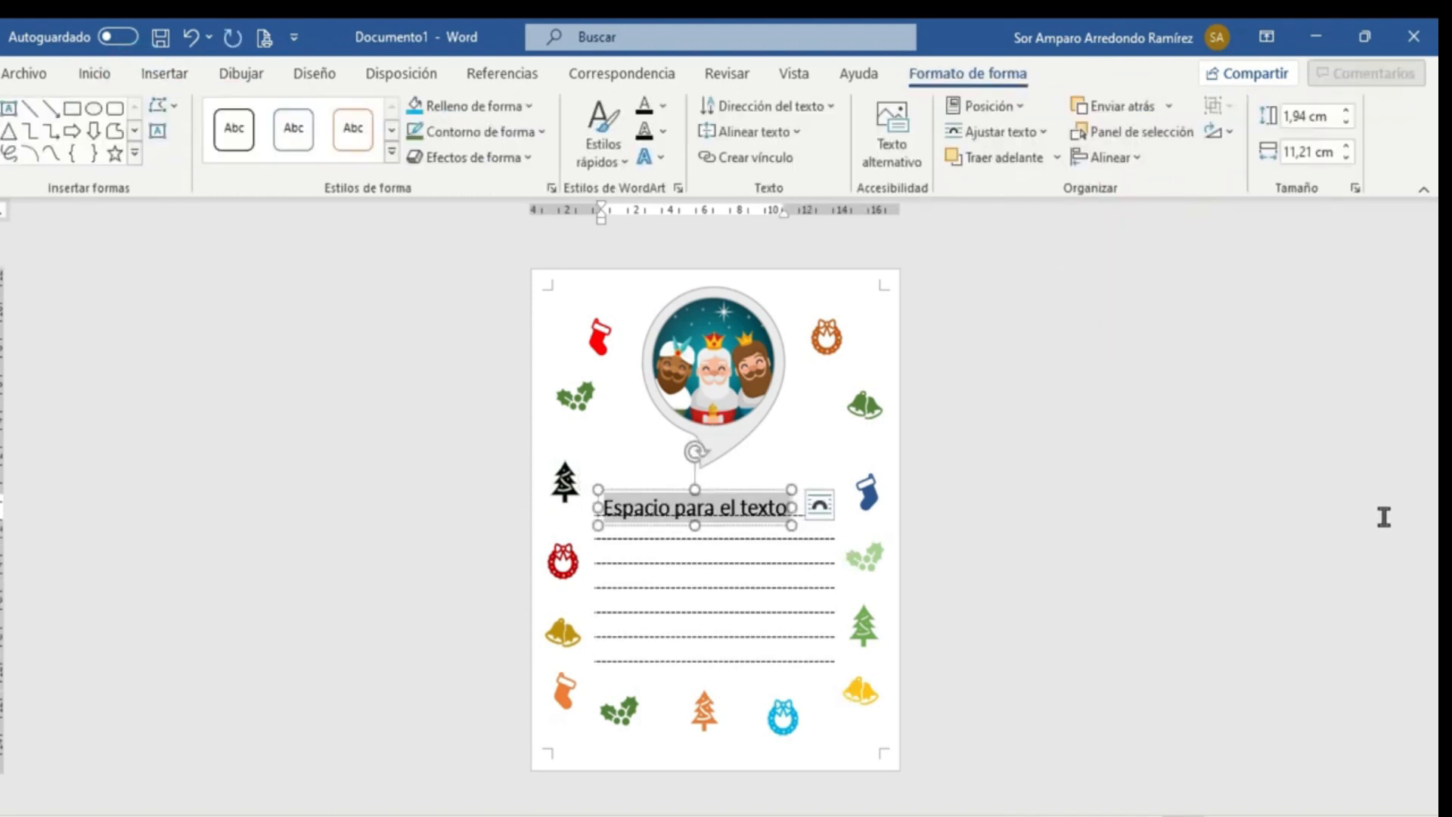
{"action": "type", "text": "Quer"}
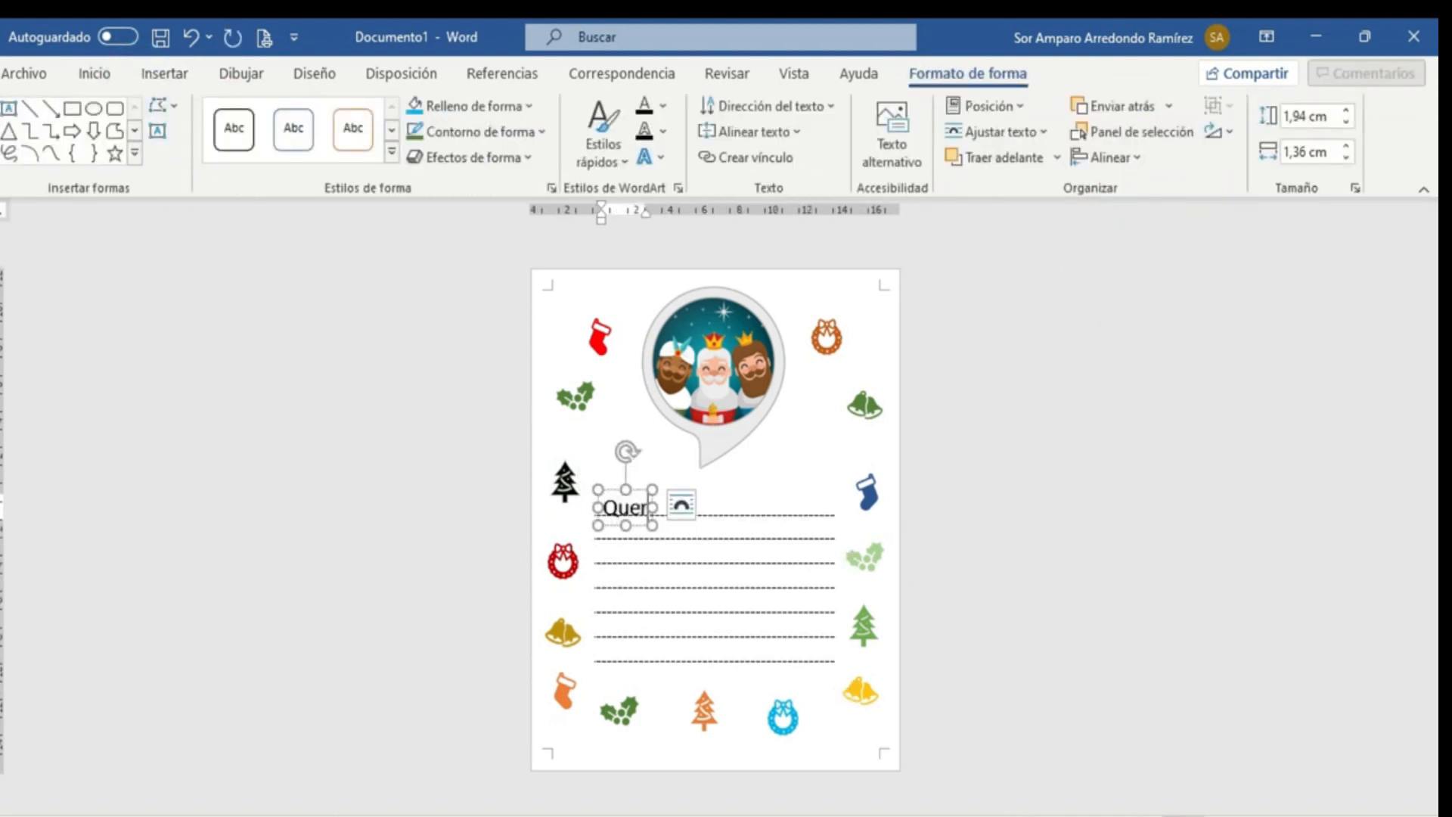
{"action": "type", "text": "idos reyes magos"}
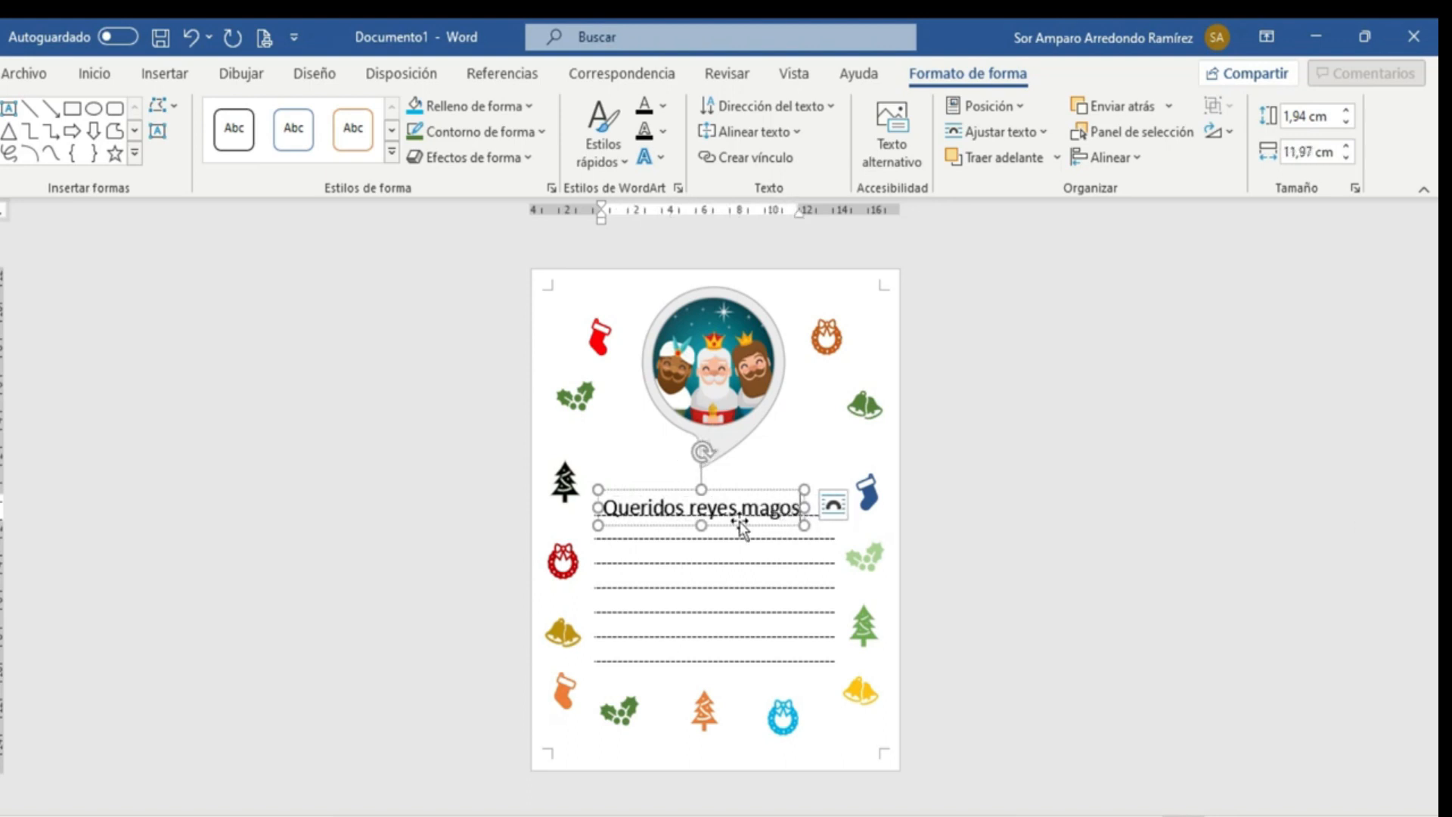
Position and widen the title box between the picture and the writing lines, and convert its text to uppercase.
{"action": "left_click_drag", "start_coordinate": [740, 522], "coordinate": [874, 499]}
{"action": "left_click_drag", "start_coordinate": [799, 468], "coordinate": [597, 483]}
{"action": "left_click", "coordinate": [95, 73]}
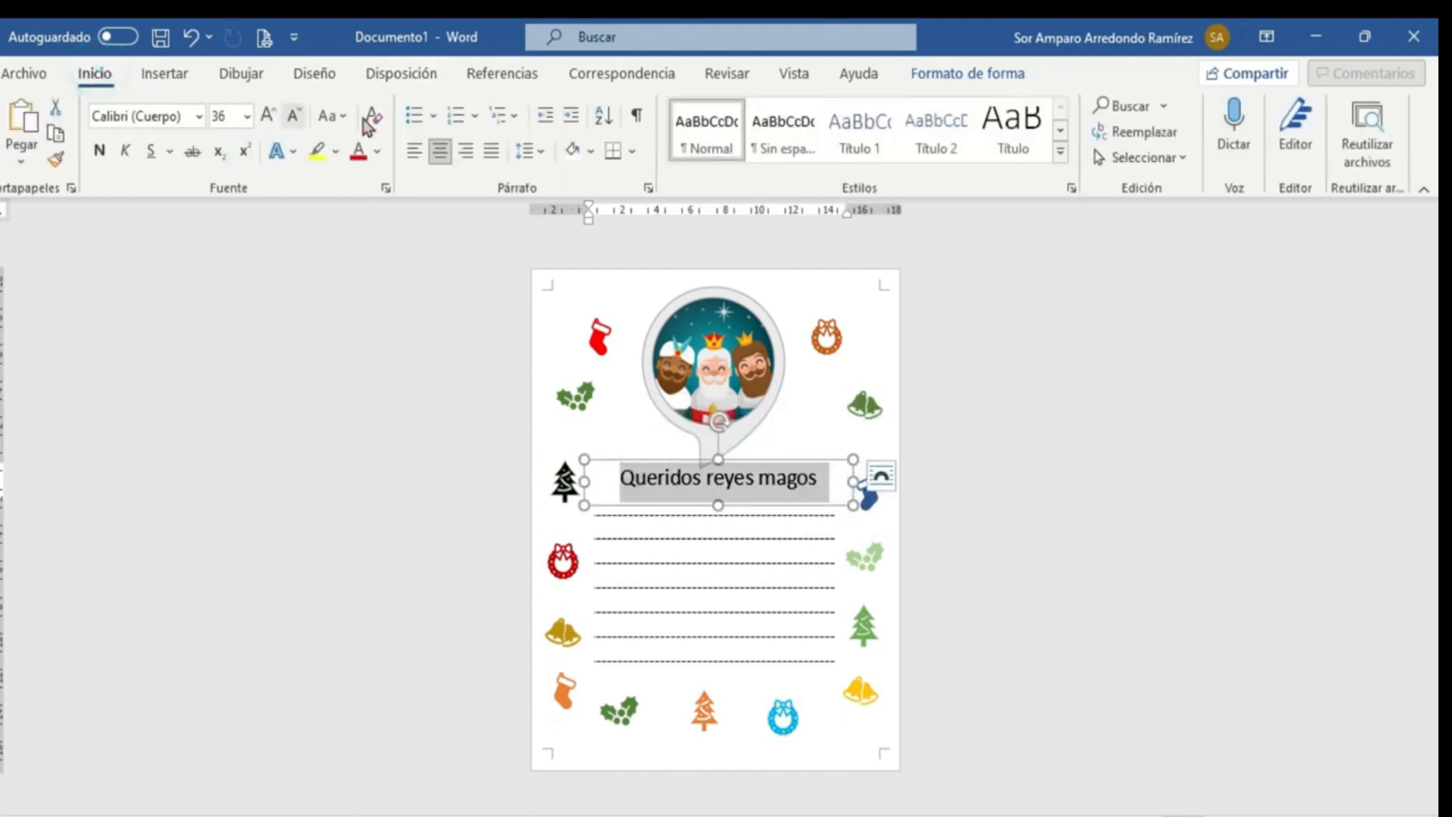
{"action": "left_click", "coordinate": [331, 118]}
{"action": "left_click", "coordinate": [383, 207]}
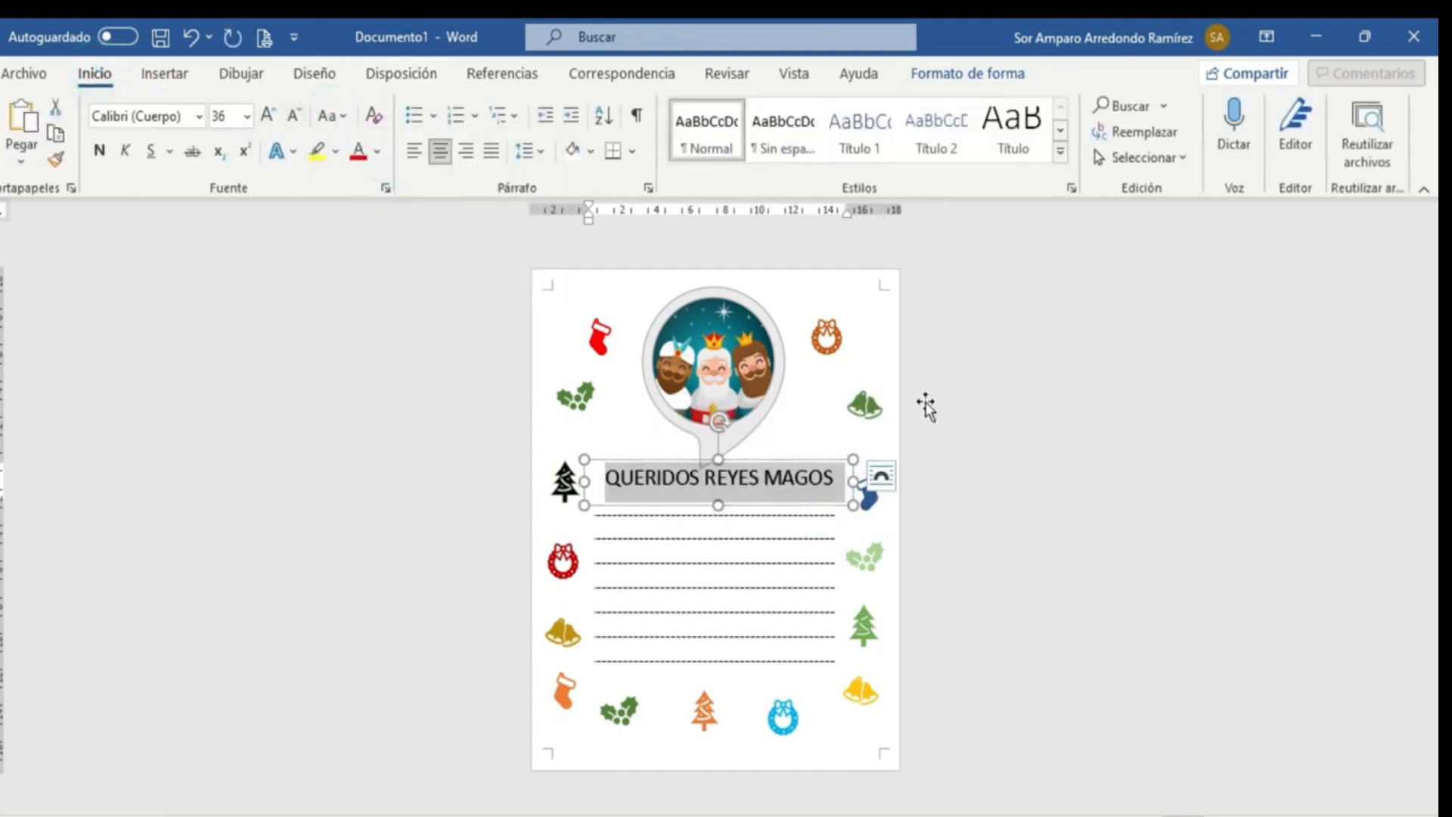
Append "..." to the title and lower it slightly to sit just above the writing lines.
{"action": "left_click", "coordinate": [835, 494]}
{"action": "type", "text": "..."}
{"action": "left_click_drag", "start_coordinate": [751, 506], "coordinate": [749, 516]}
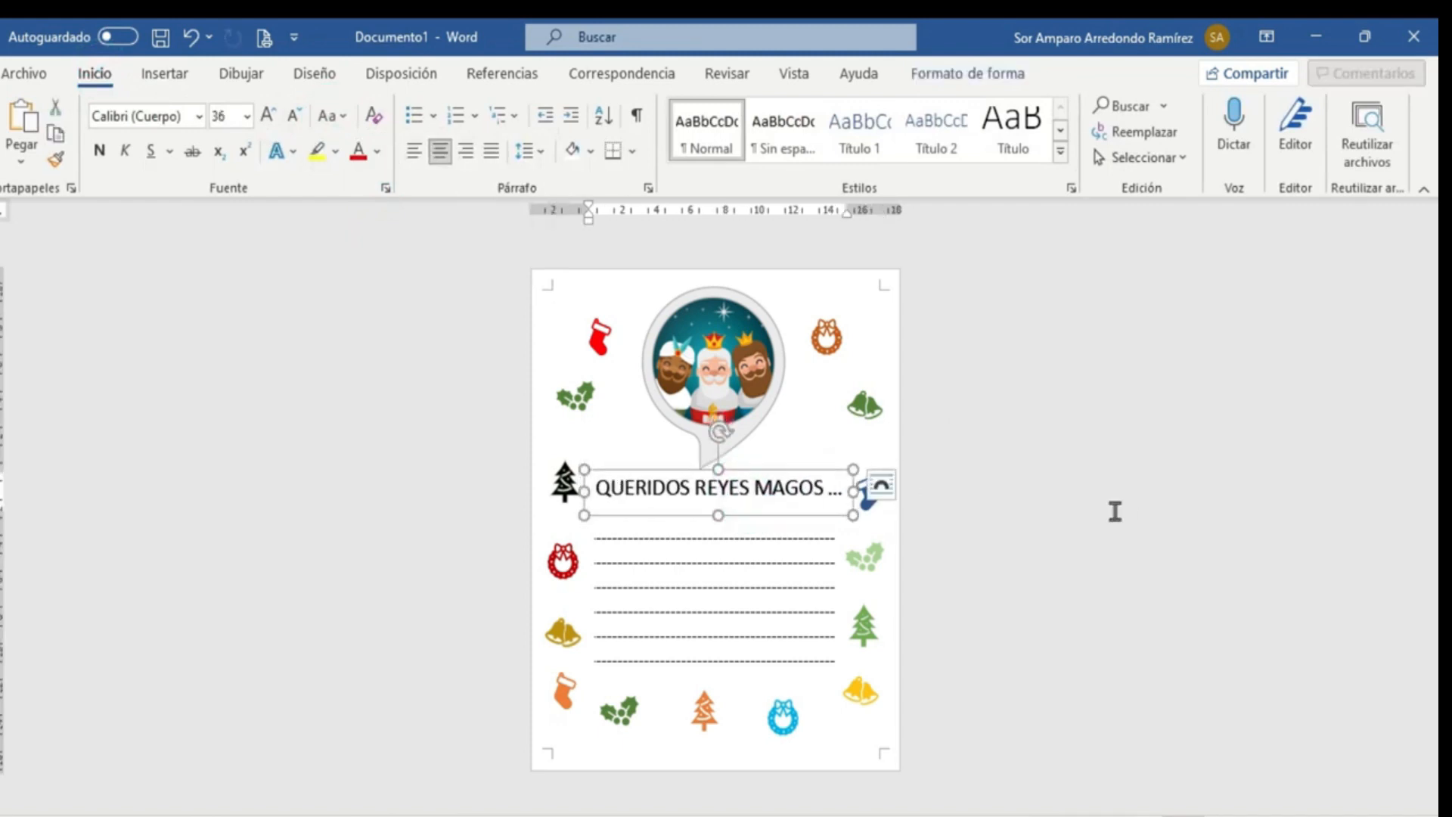
{"action": "left_click", "coordinate": [1115, 511]}
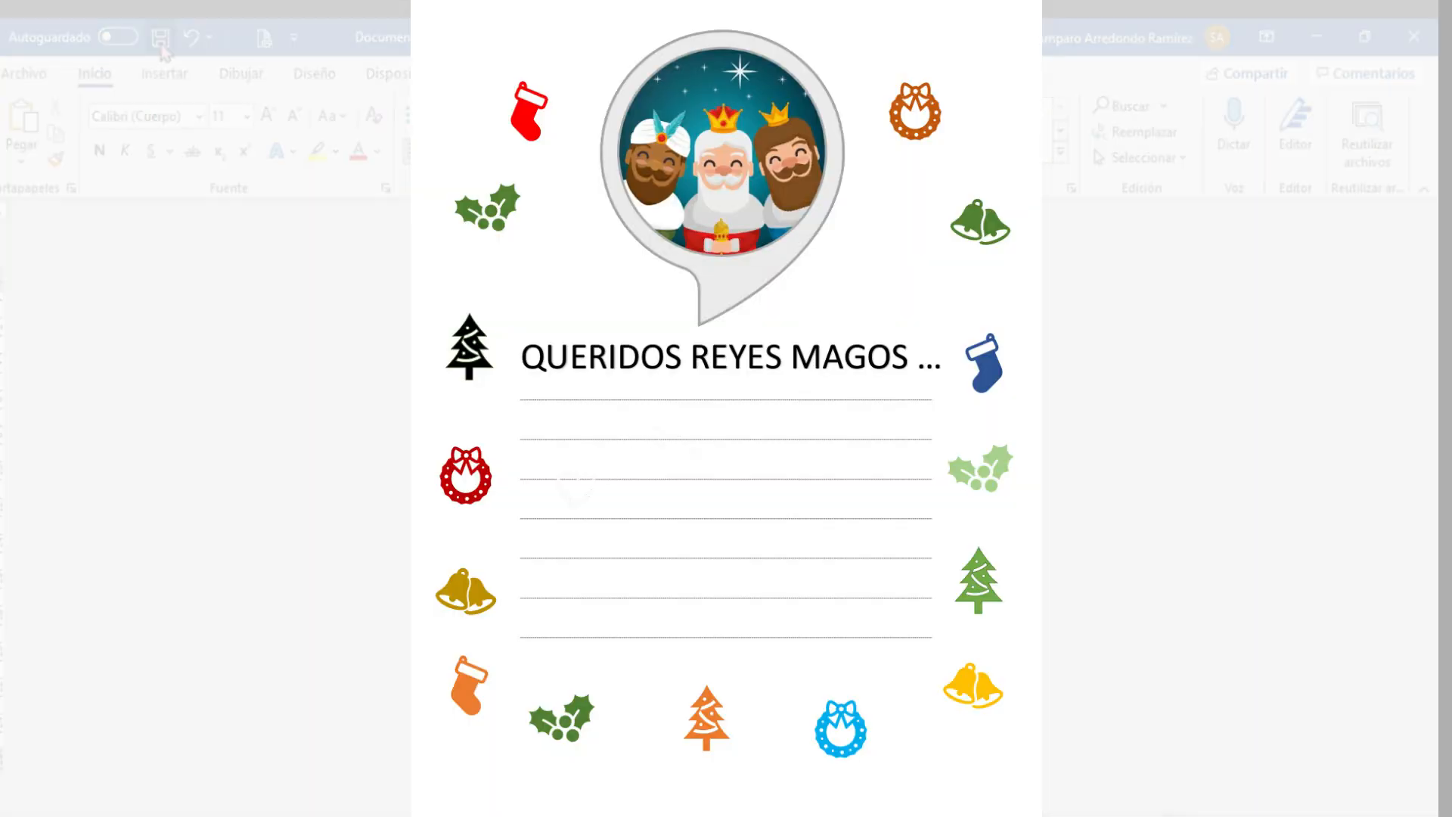